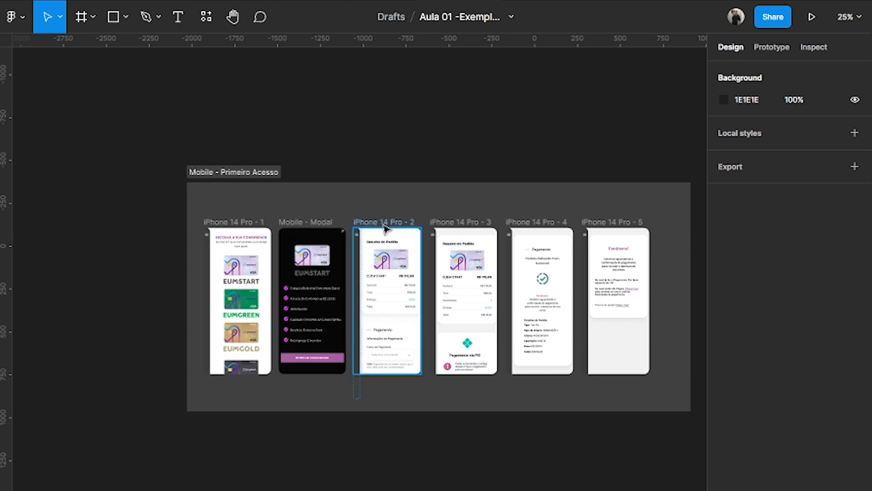
Step: Examine the row of mobile screens in the Mobile - Primeiro Acesso section, from iPhone 14 Pro - 1 to iPhone 14 Pro - 5
scroll(341, 204, up, 1)
drag(383, 178, 326, 173)
scroll(246, 191, up, 1)
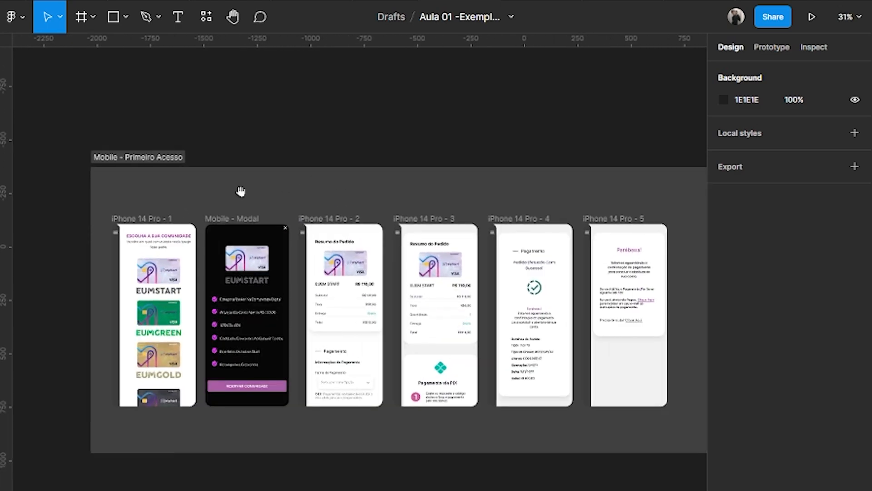
scroll(318, 189, left, 3)
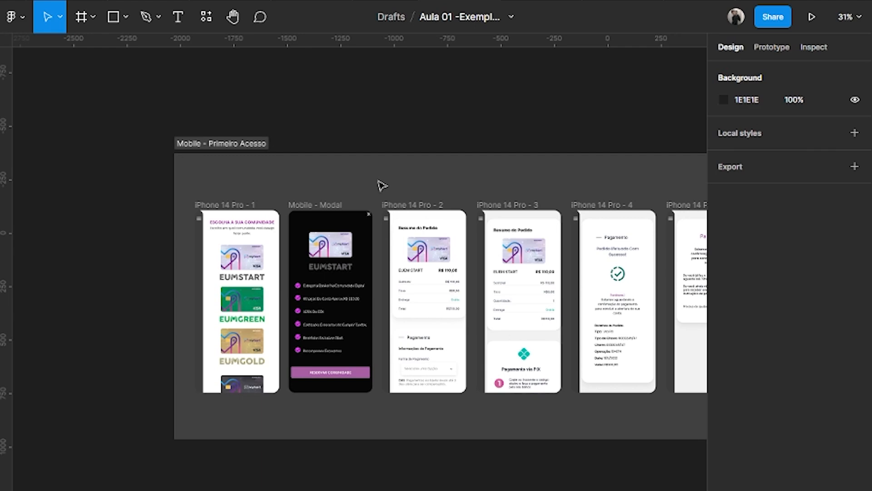
scroll(445, 139, down, 1)
drag(480, 130, 403, 125)
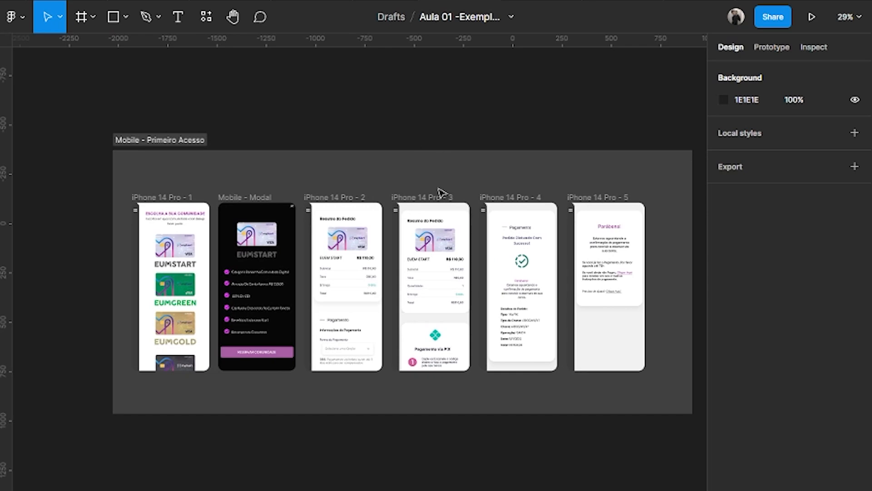
scroll(218, 186, up, 2)
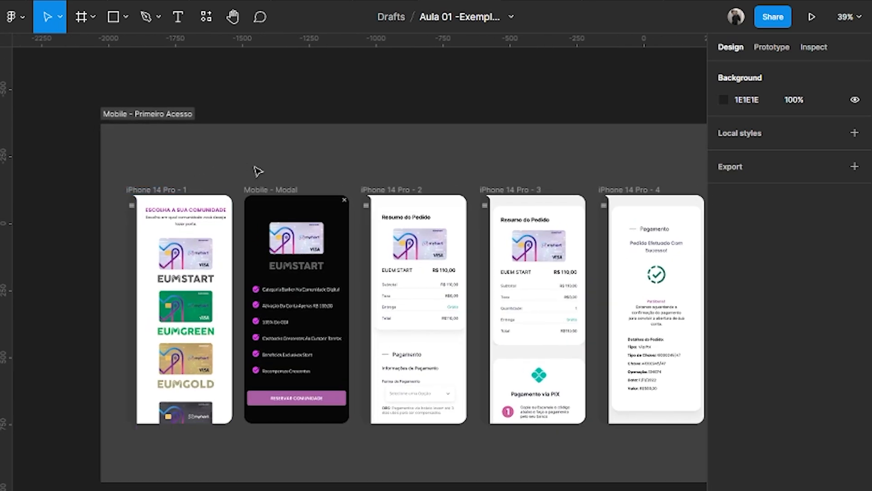
scroll(320, 176, down, 1)
scroll(320, 176, right, 1)
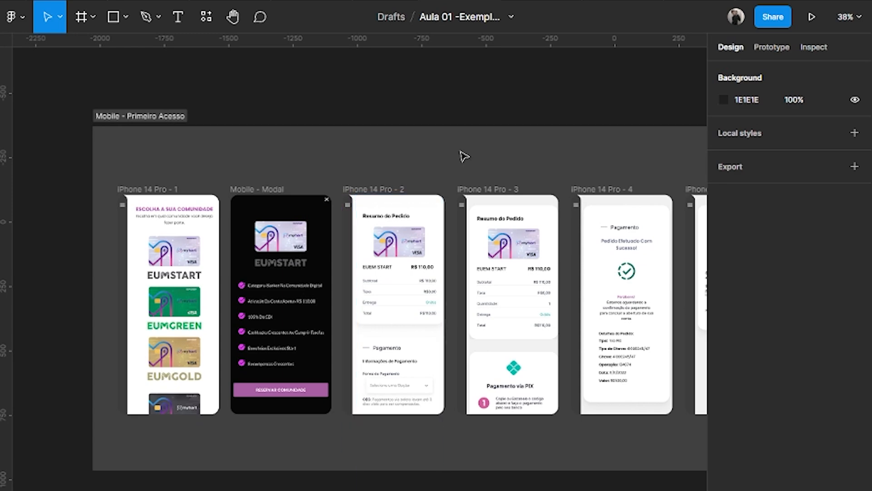
scroll(461, 156, down, 1)
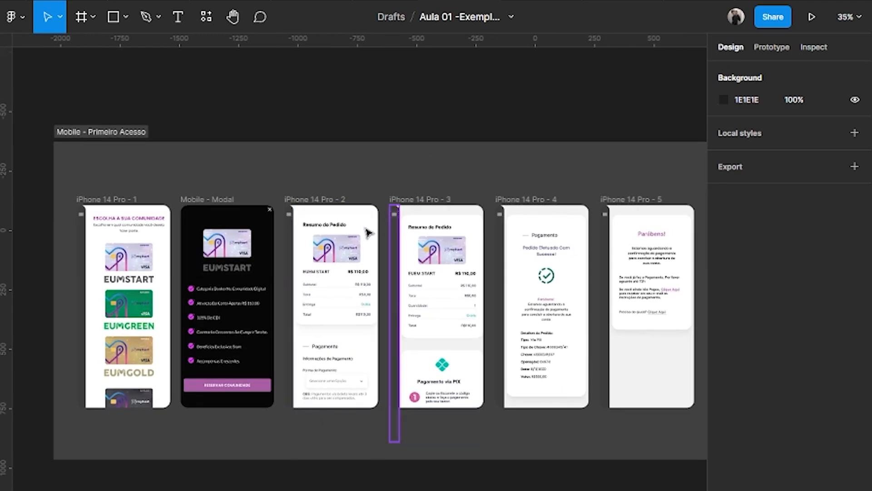
scroll(435, 193, down, 2)
drag(485, 179, 444, 200)
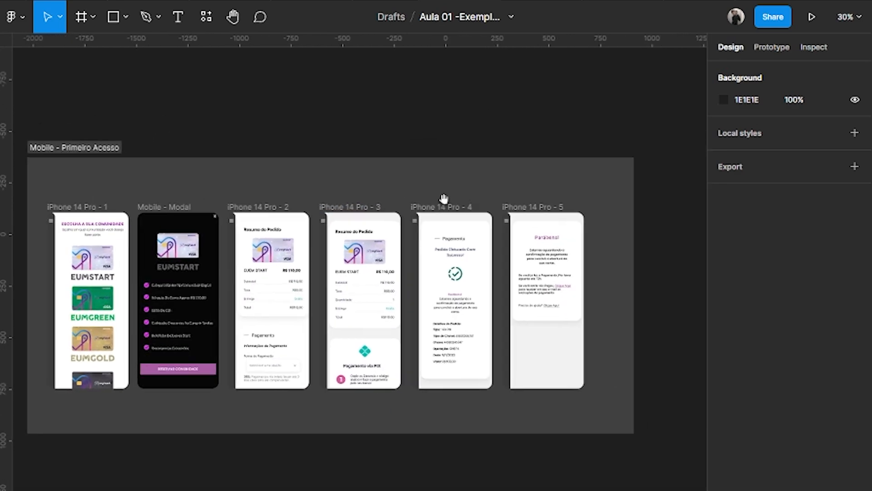
scroll(456, 214, up, 2)
scroll(591, 186, down, 2)
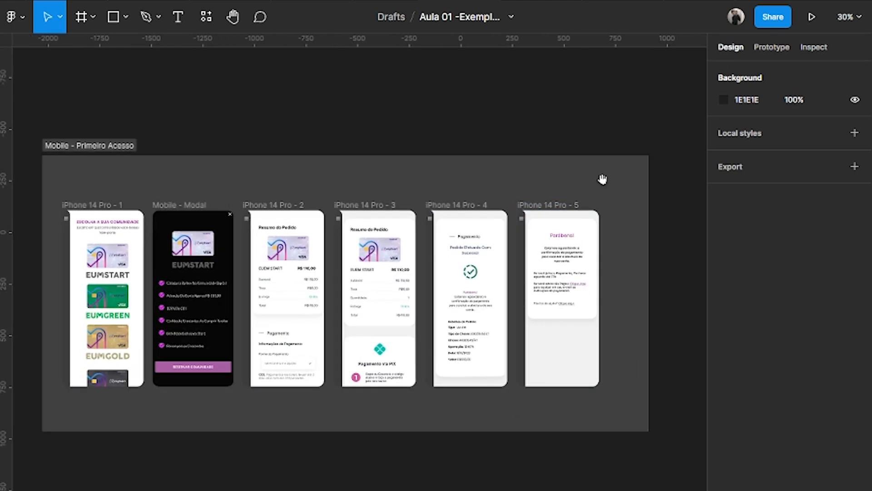
scroll(568, 195, right, 2)
scroll(531, 222, down, 3)
scroll(527, 209, left, 2)
scroll(597, 200, up, 2)
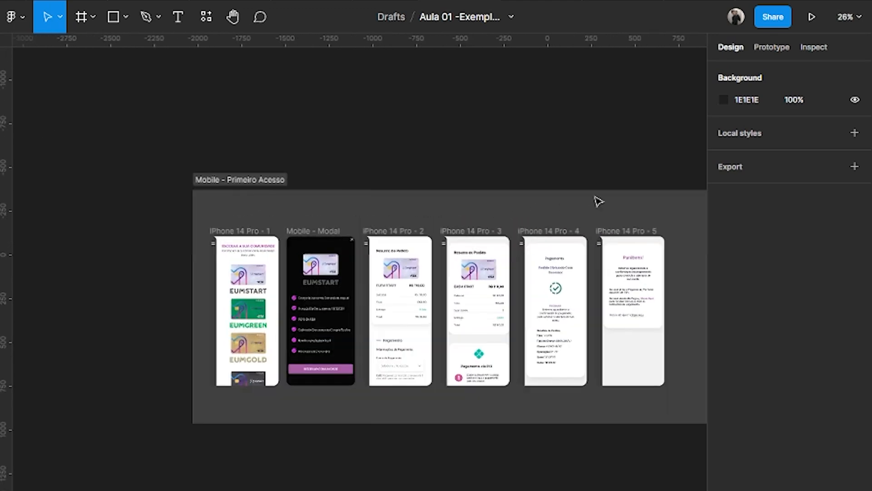
scroll(551, 181, up, 1)
scroll(410, 222, up, 1)
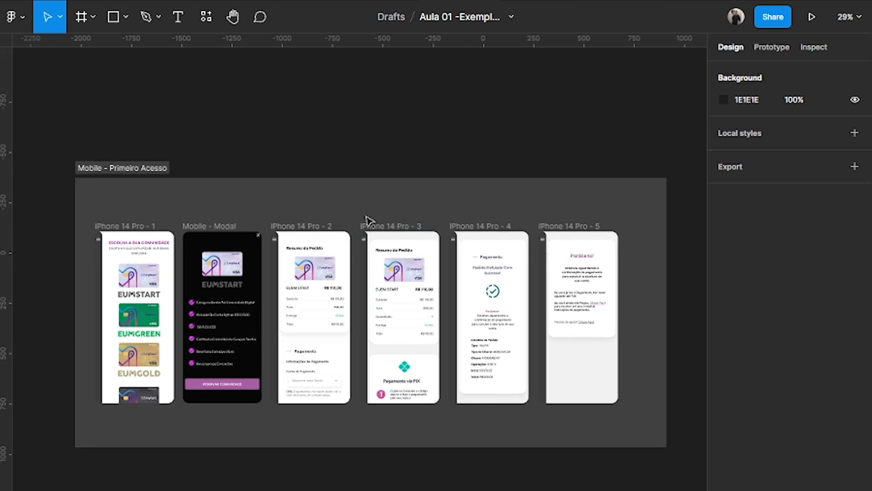
scroll(426, 236, up, 2)
scroll(485, 146, up, 4)
scroll(277, 194, down, 3)
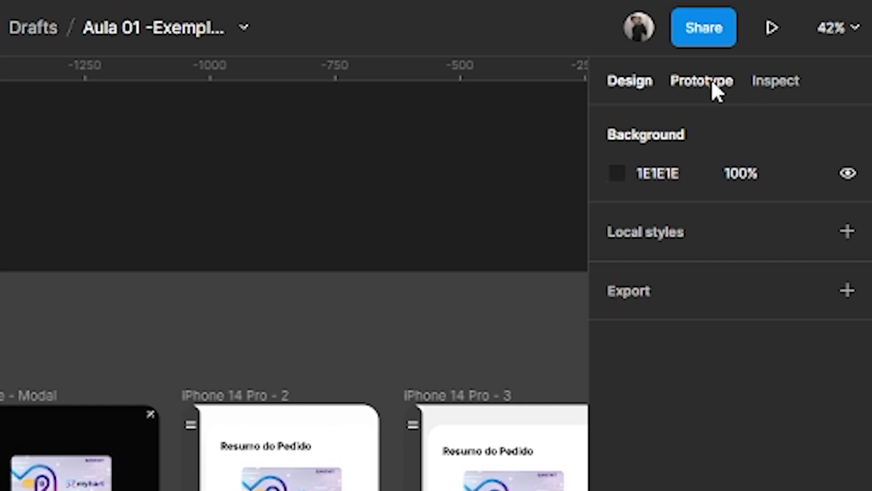
Step: Show the prototype settings and look over the screens in the Mobile - Primeiro Acesso section
click(712, 83)
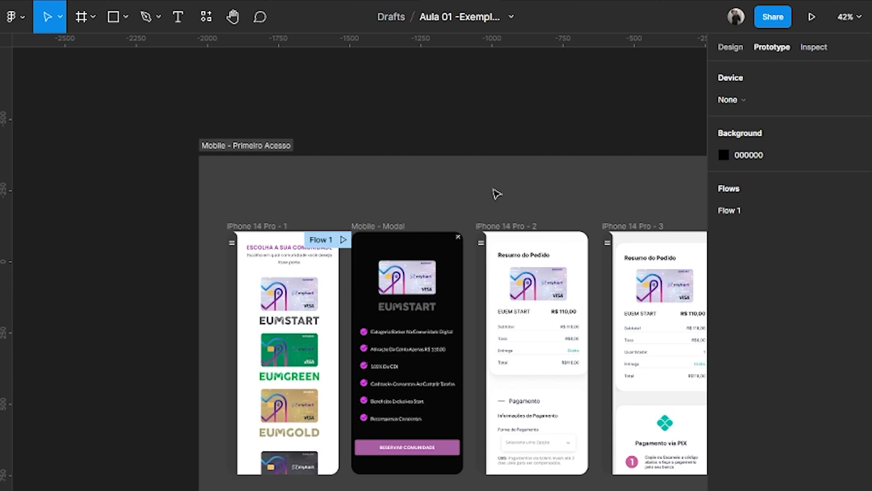
scroll(621, 132, down, 2)
drag(621, 132, 469, 125)
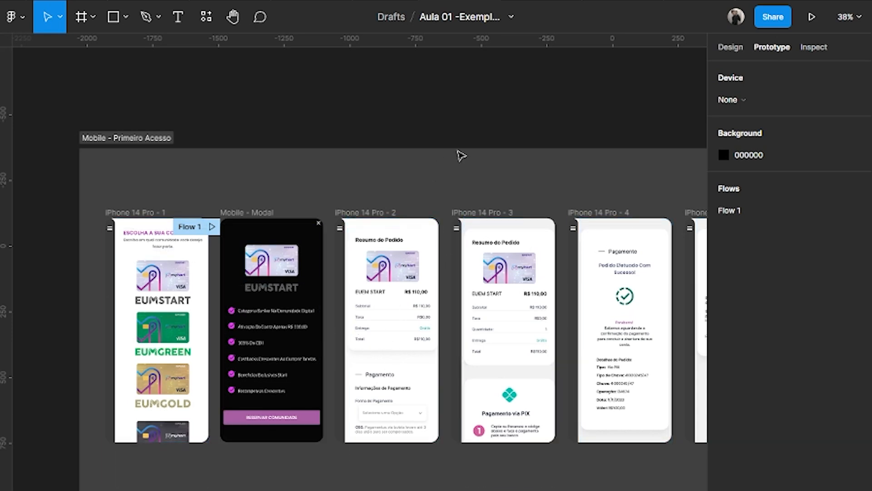
scroll(508, 150, down, 2)
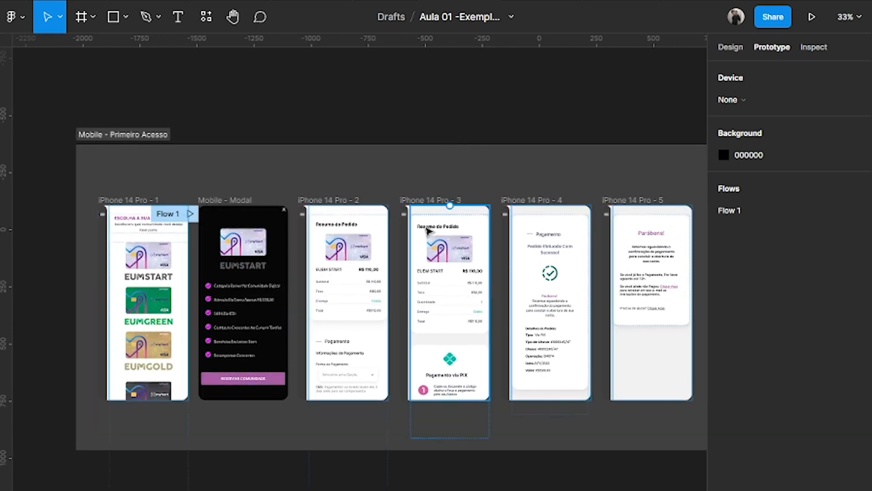
scroll(371, 166, up, 1)
drag(283, 142, 413, 139)
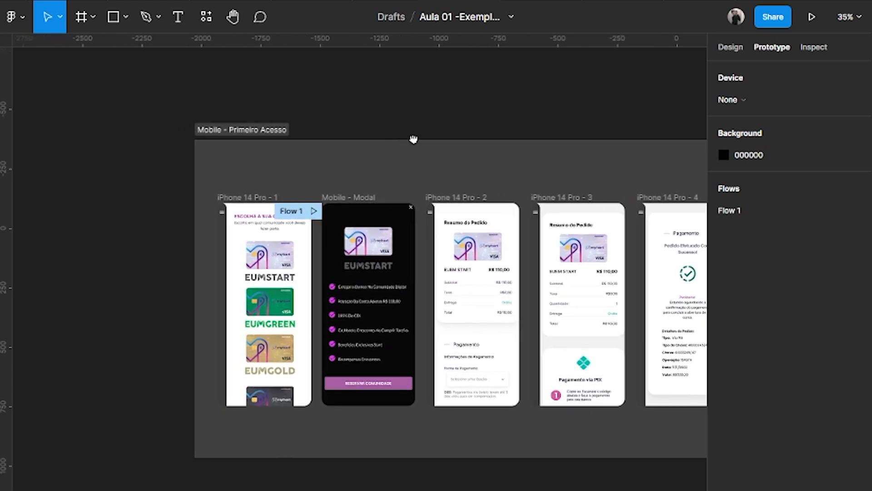
scroll(256, 187, up, 3)
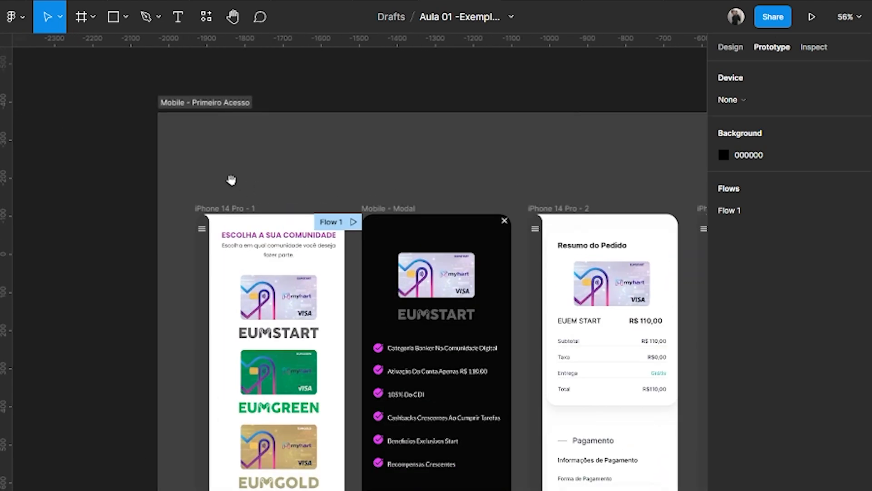
Step: Select the iPhone 14 Pro - 1 frame and examine its prototype options and community card content
click(223, 206)
scroll(208, 241, up, 3)
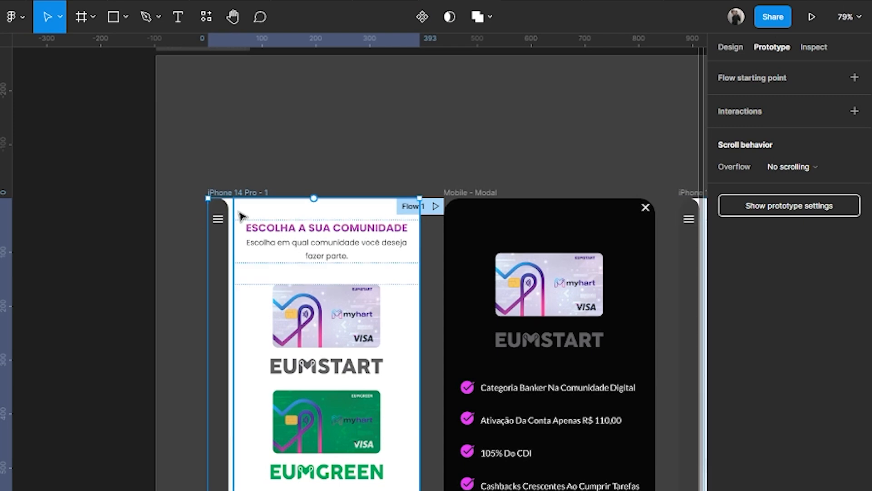
scroll(224, 220, up, 1)
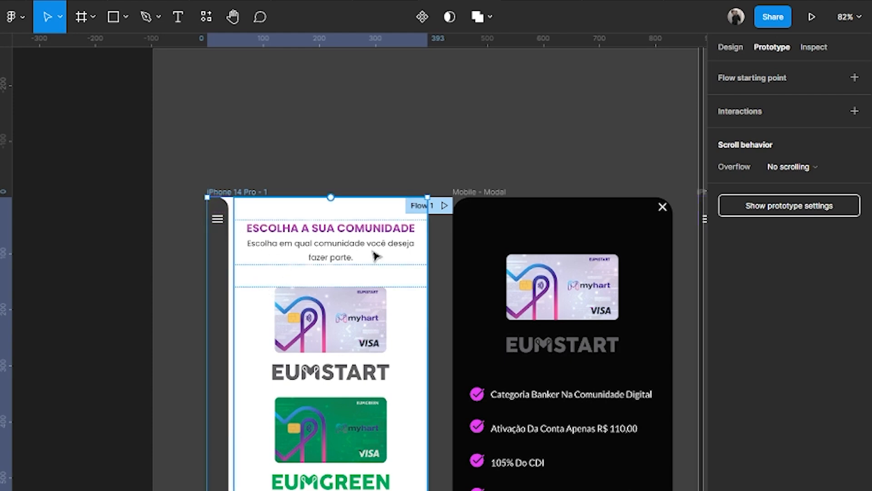
scroll(373, 259, down, 5)
scroll(370, 280, down, 3)
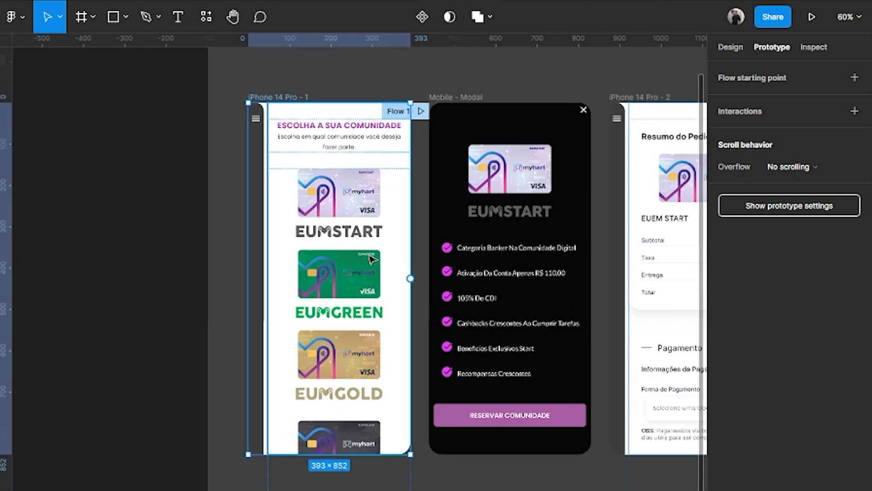
scroll(370, 279, up, 2)
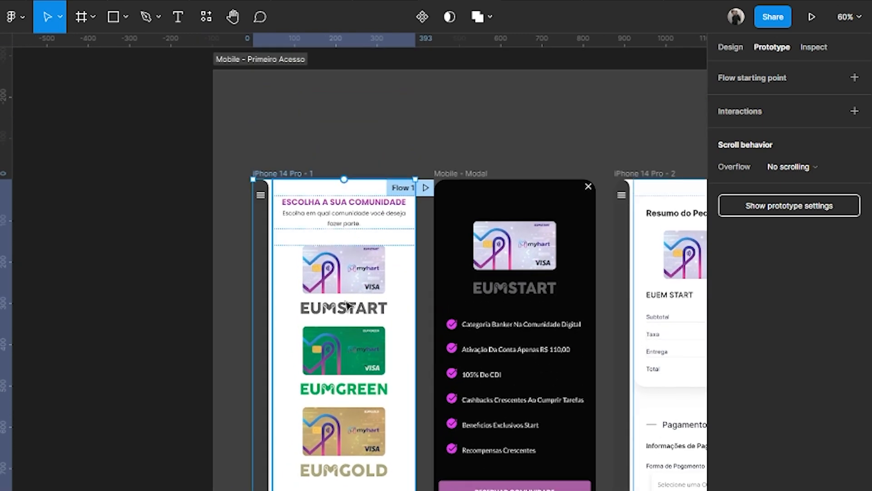
Step: Show the frame's design properties, disable Clip content to inspect the overflowing cards, and enable it again
click(731, 47)
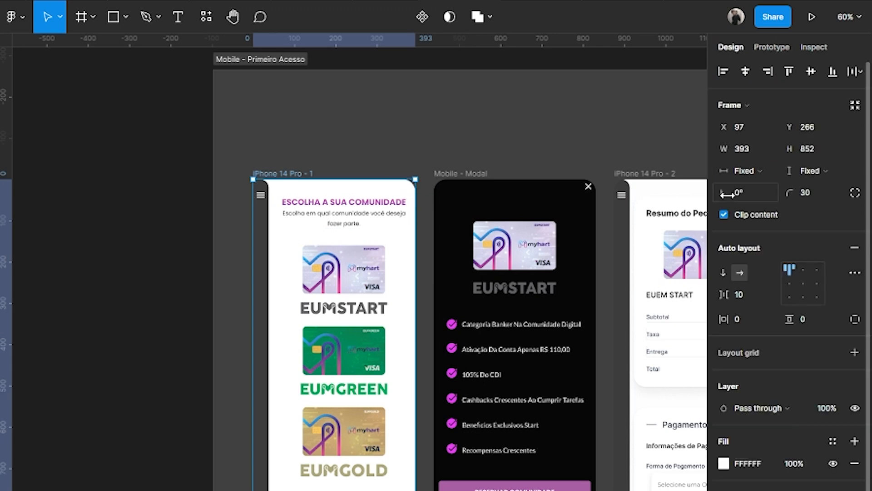
scroll(393, 466, down, 2)
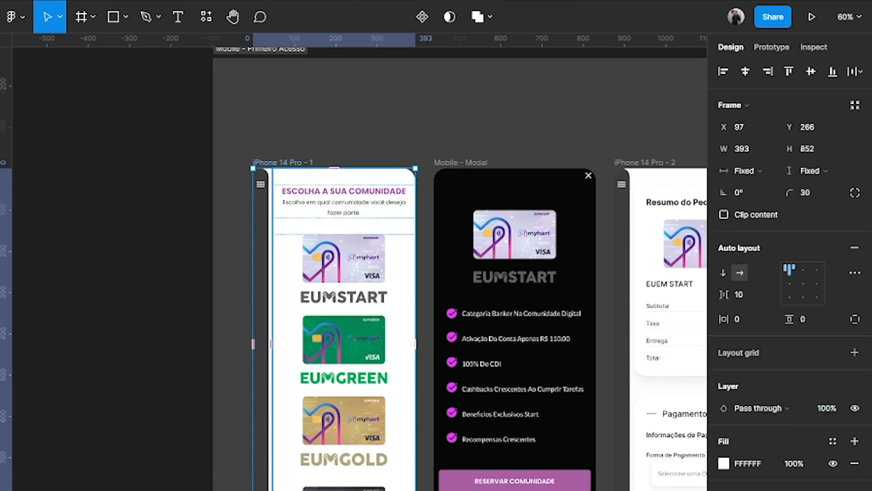
scroll(393, 408, down, 2)
scroll(399, 414, up, 2)
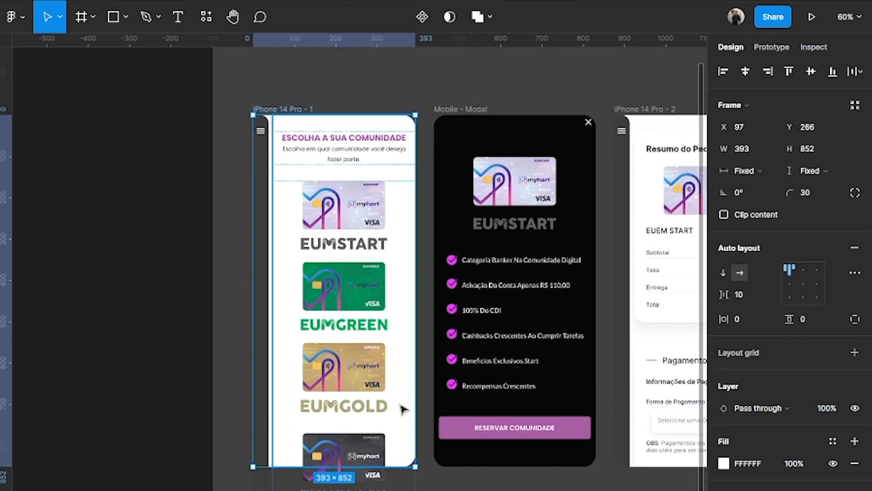
click(723, 214)
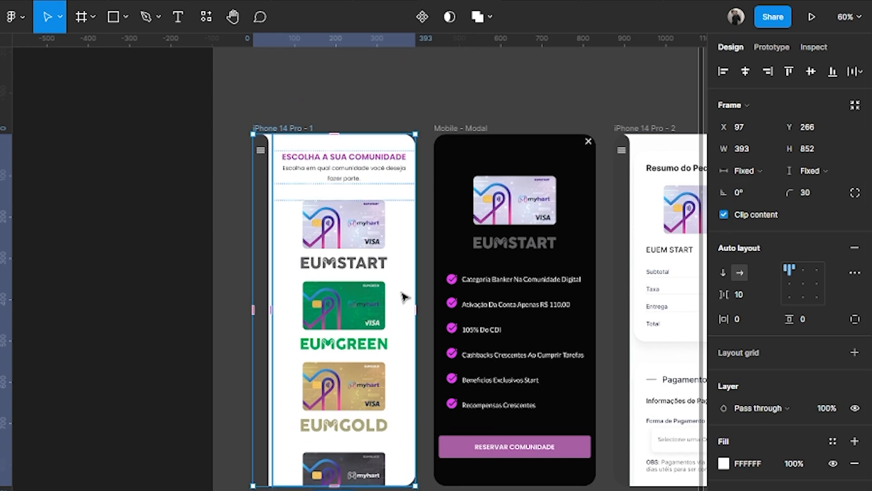
Step: Inspect the content frame holding the community cards on iPhone 14 Pro - 1 and clear the selection
click(382, 271)
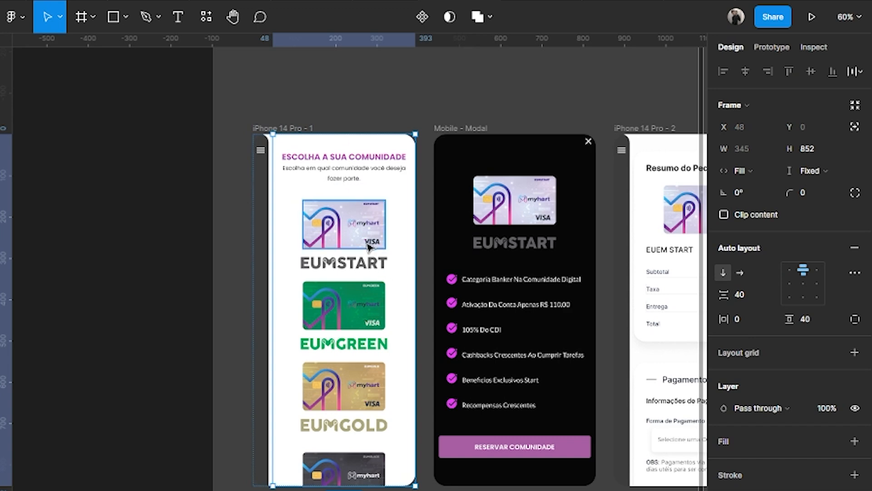
scroll(371, 243, up, 1)
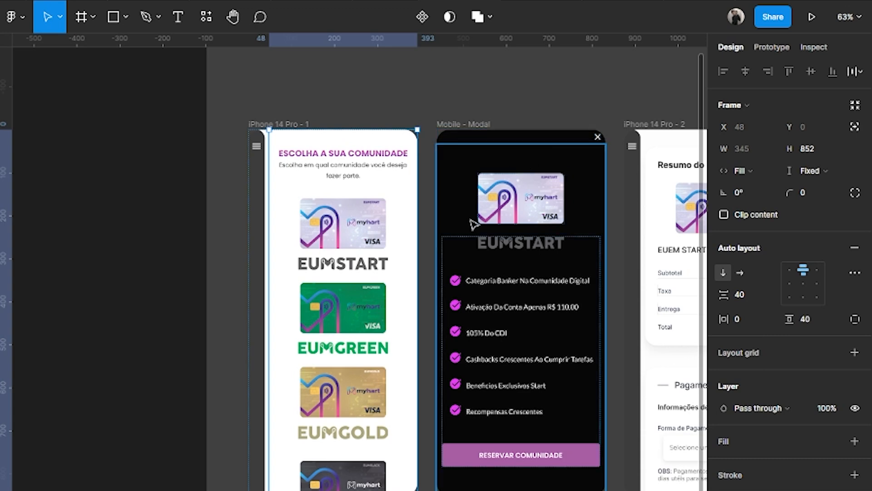
scroll(294, 93, up, 3)
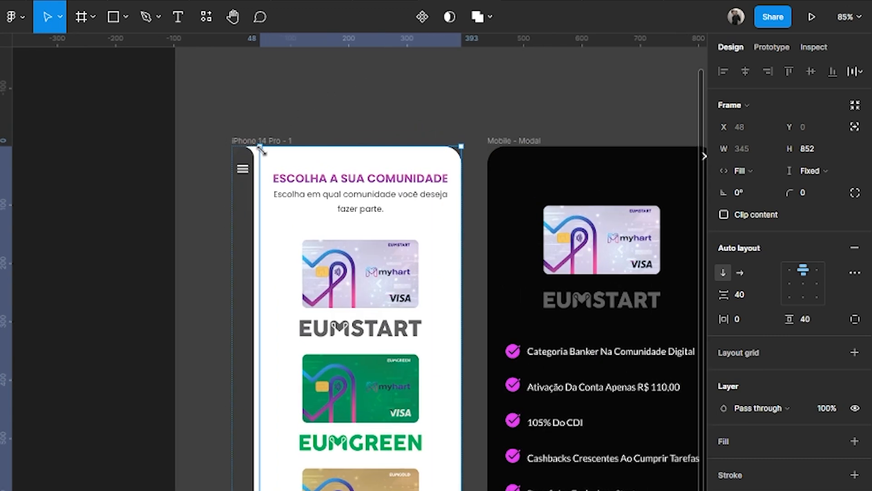
scroll(261, 150, up, 2)
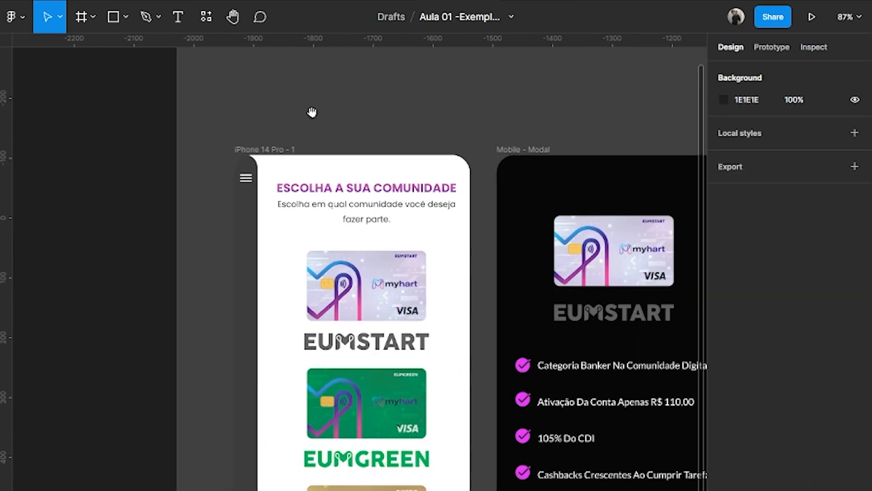
drag(313, 115, 329, 107)
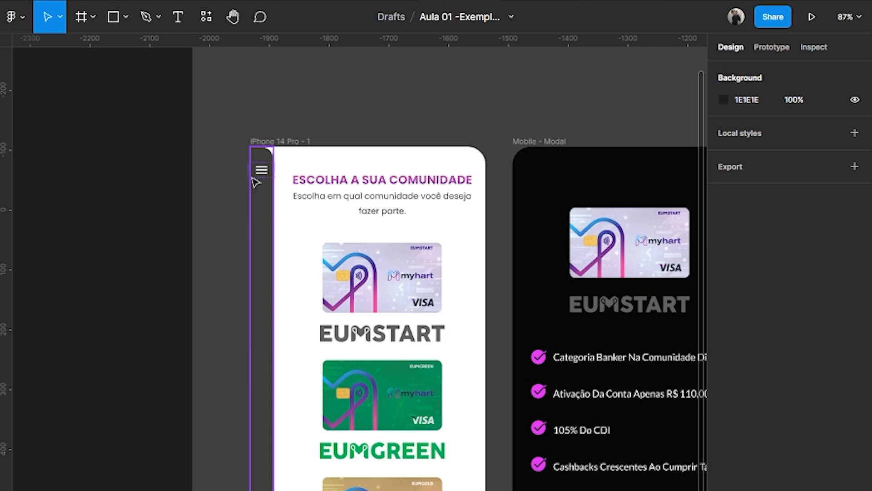
Step: Inspect the sidebar component on iPhone 14 Pro - 1 and select the nested layer containing its hamburger icon
click(272, 200)
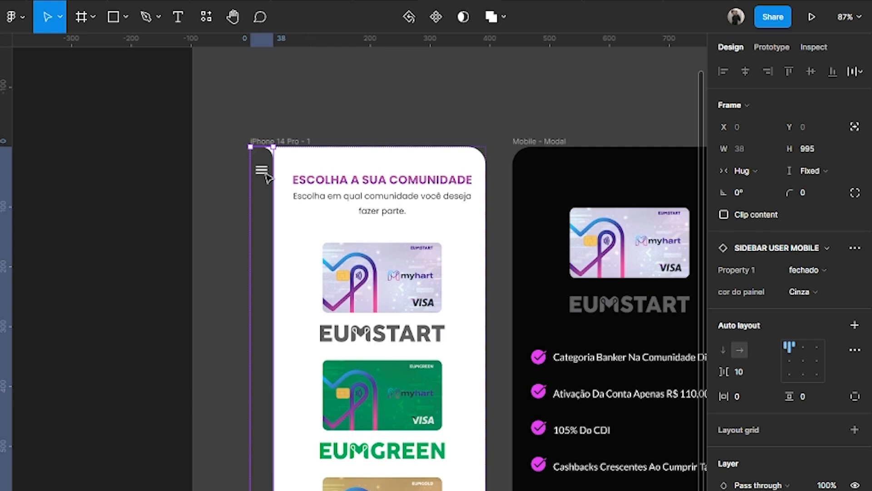
click(335, 104)
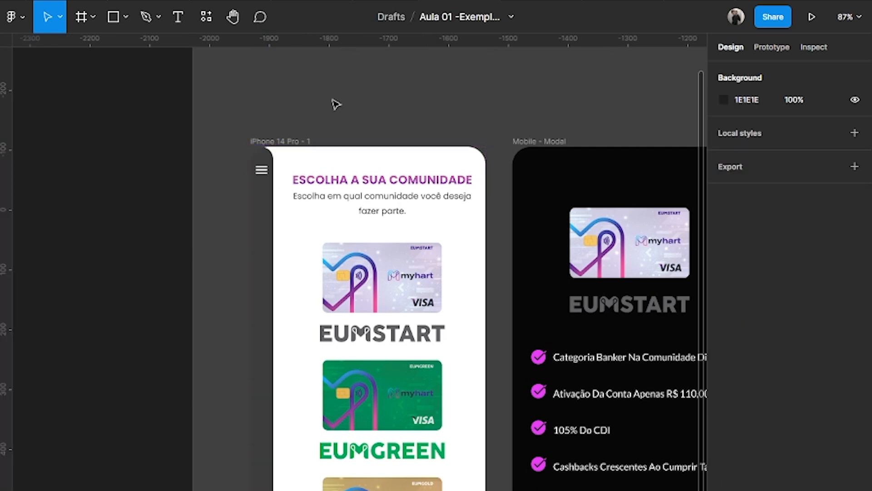
scroll(284, 121, up, 2)
scroll(275, 191, up, 3)
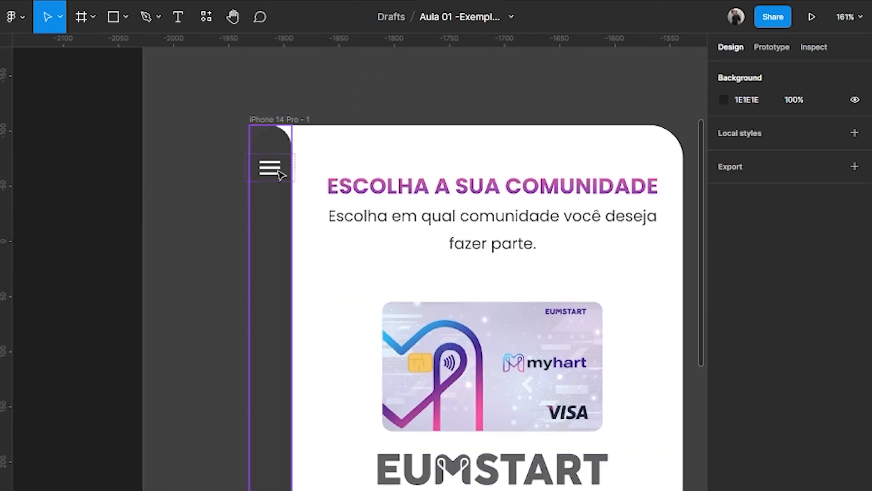
click(279, 175)
click(280, 175)
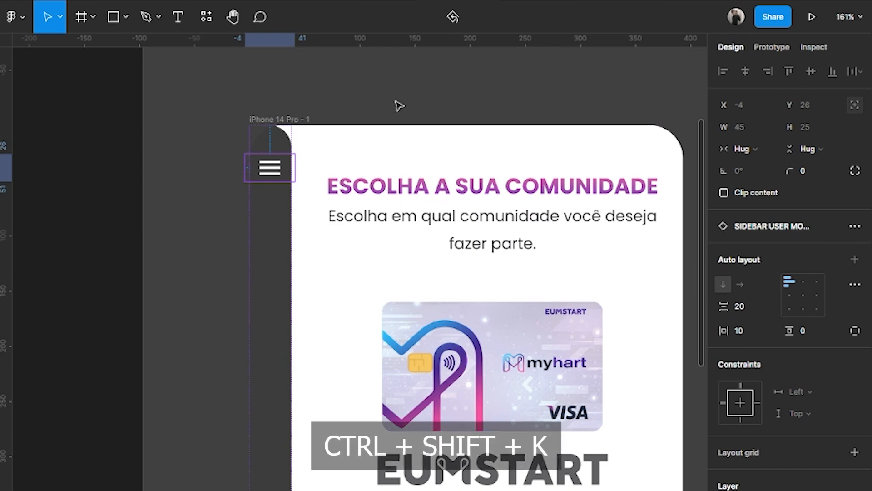
Step: Reveal the layers list and select the whole SIDEBAR USER MOBILE instance on iPhone 14 Pro - 1
key(ctrl+shift+k)
scroll(376, 98, down, 1)
drag(374, 74, 472, 100)
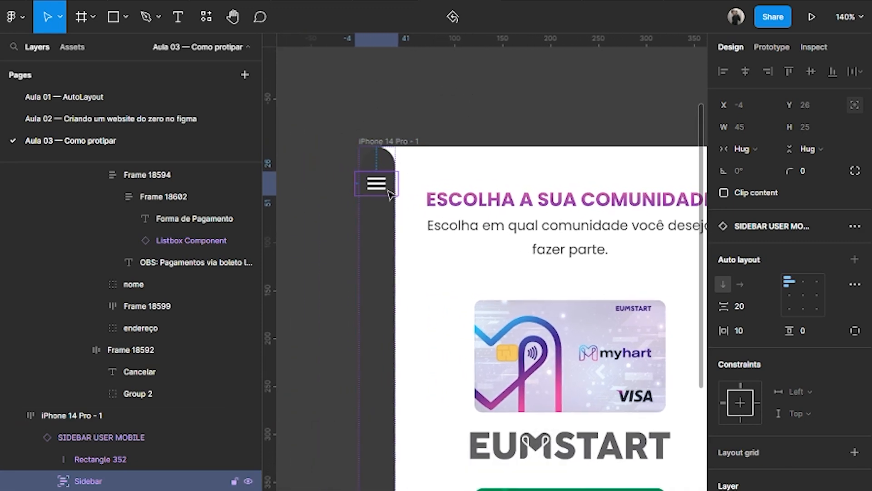
click(391, 234)
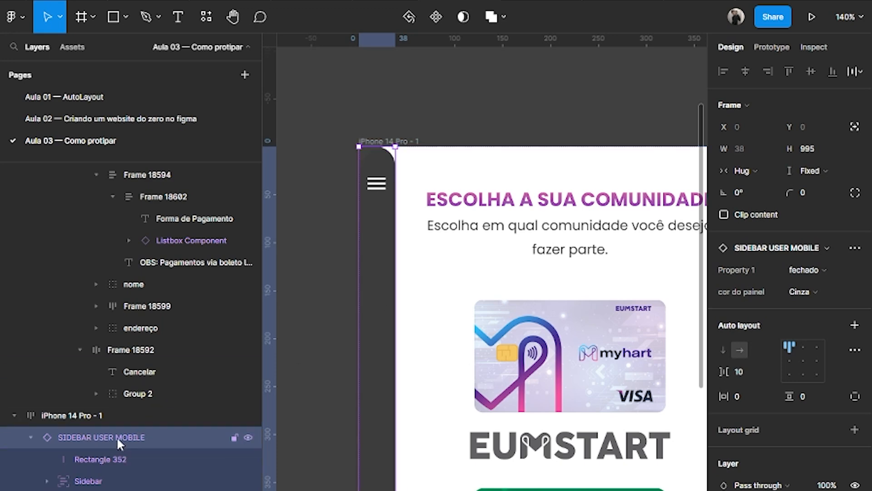
Step: Add a prototype interaction to the nested hamburger Sidebar layer on iPhone 14 Pro - 1 and open its interaction details
click(380, 185)
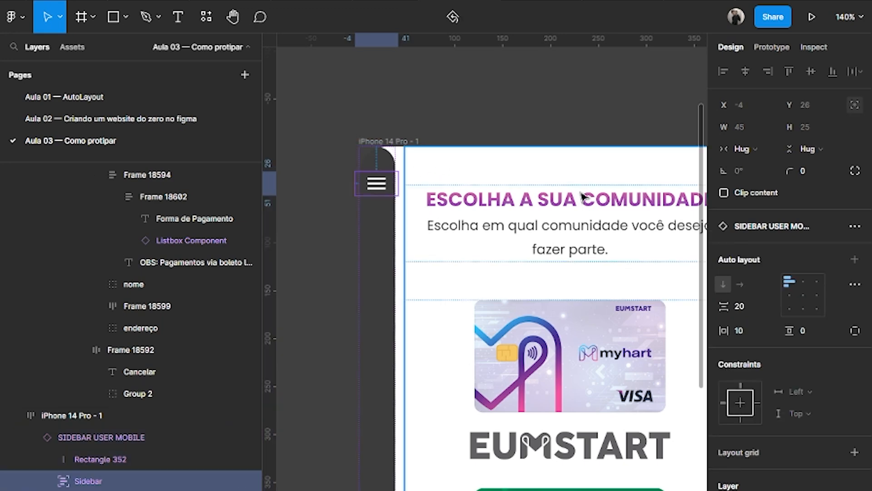
click(772, 47)
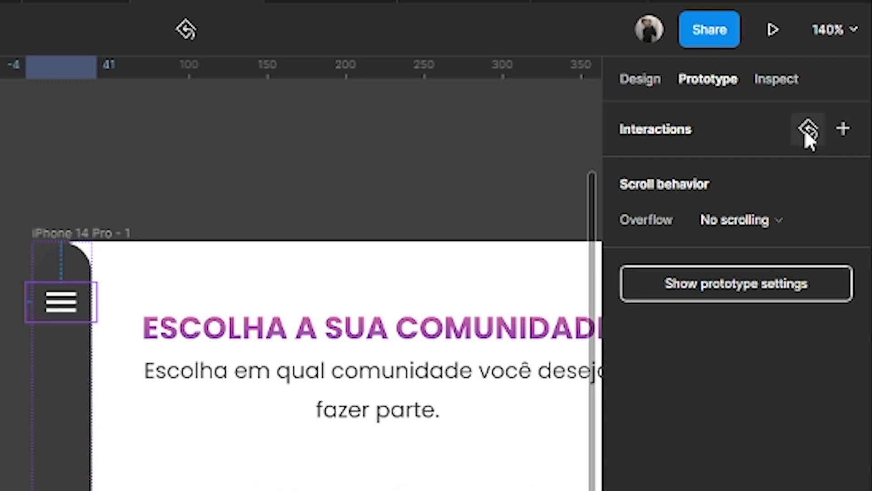
click(844, 129)
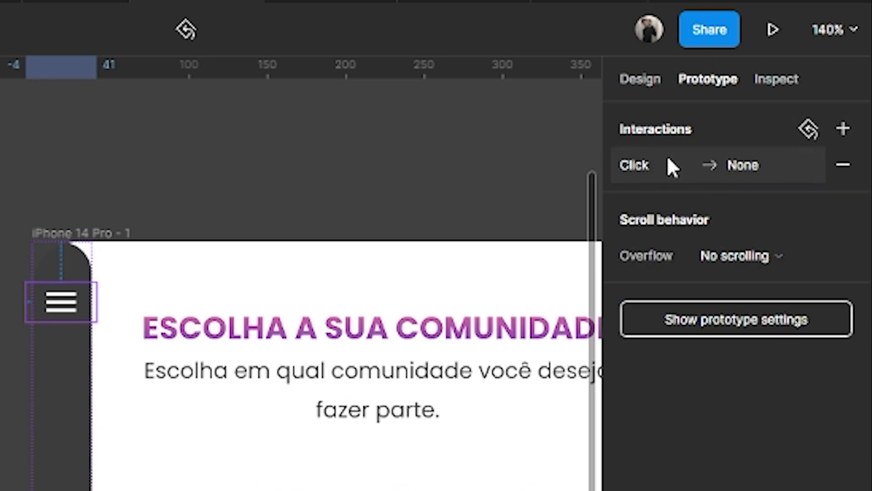
click(655, 166)
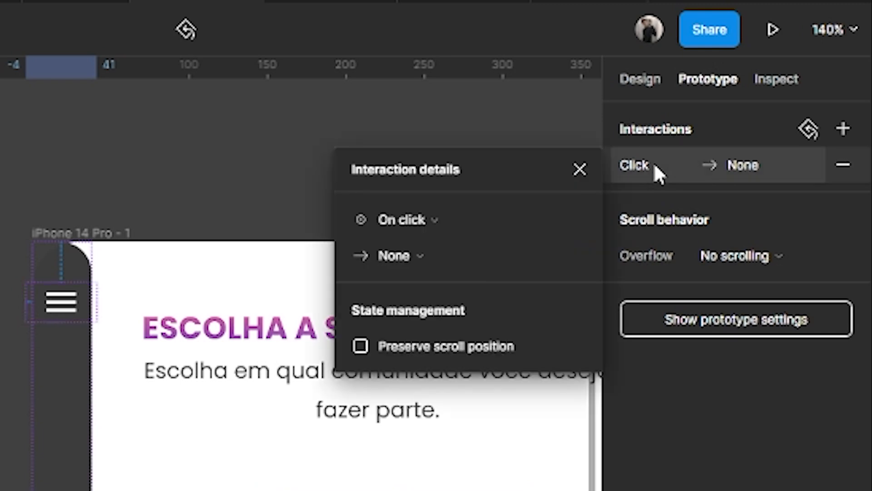
drag(516, 167, 773, 376)
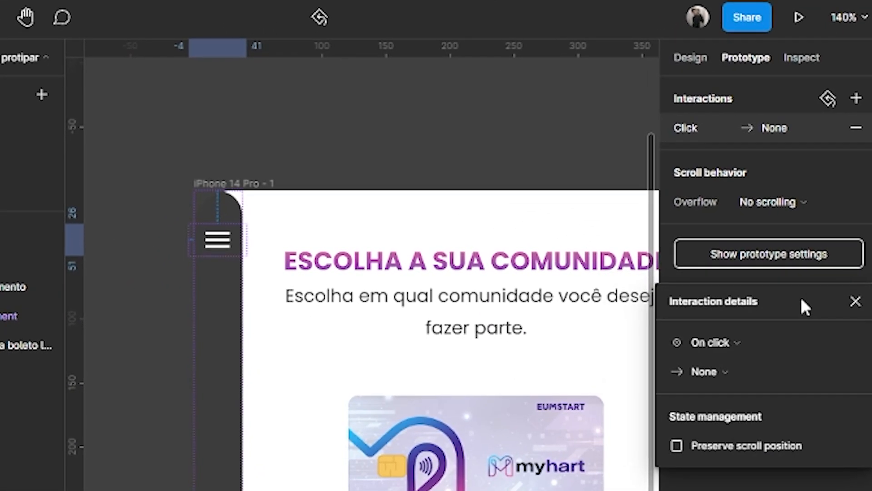
drag(828, 312, 677, 347)
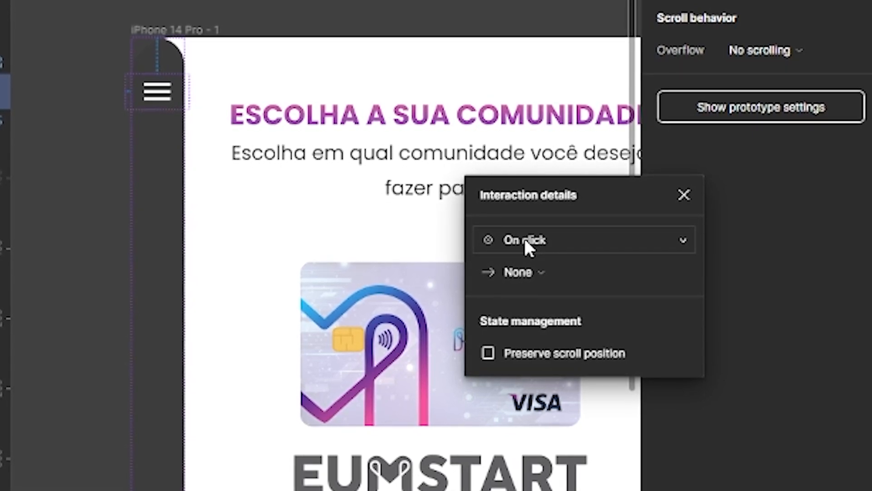
Step: Make the hamburger interaction trigger On click with the Change to action and Property 1 set to aberto
click(526, 239)
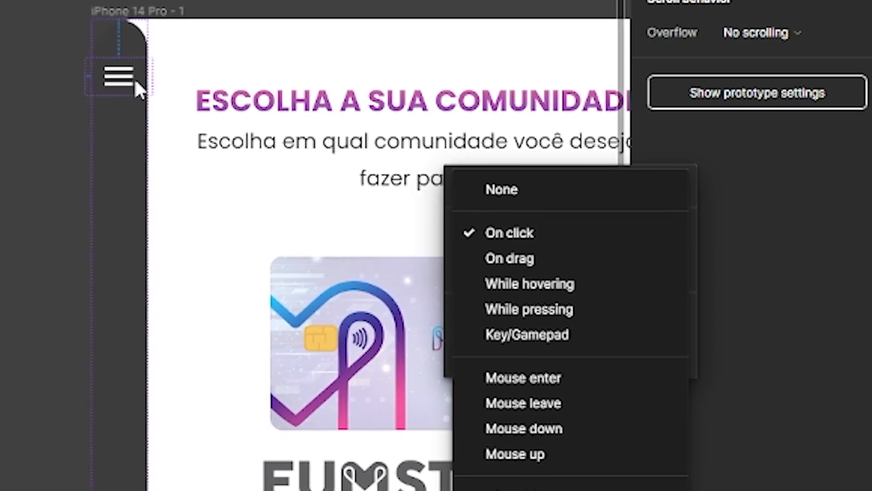
click(493, 234)
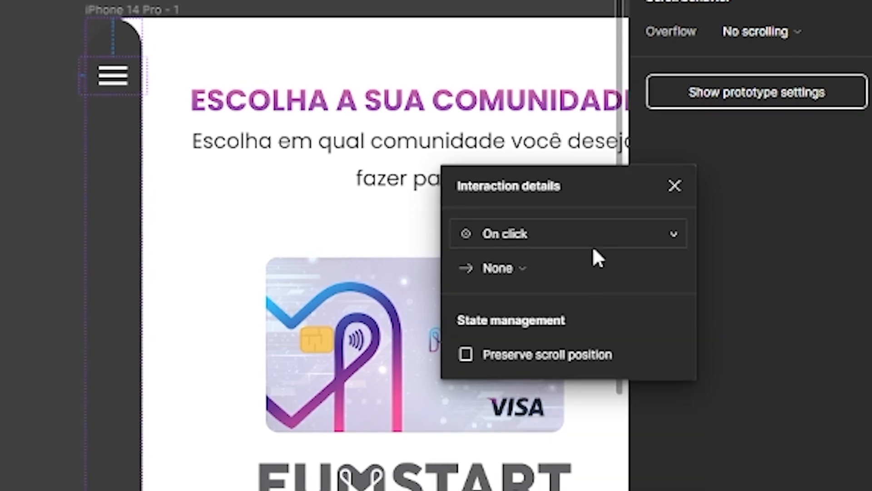
click(529, 269)
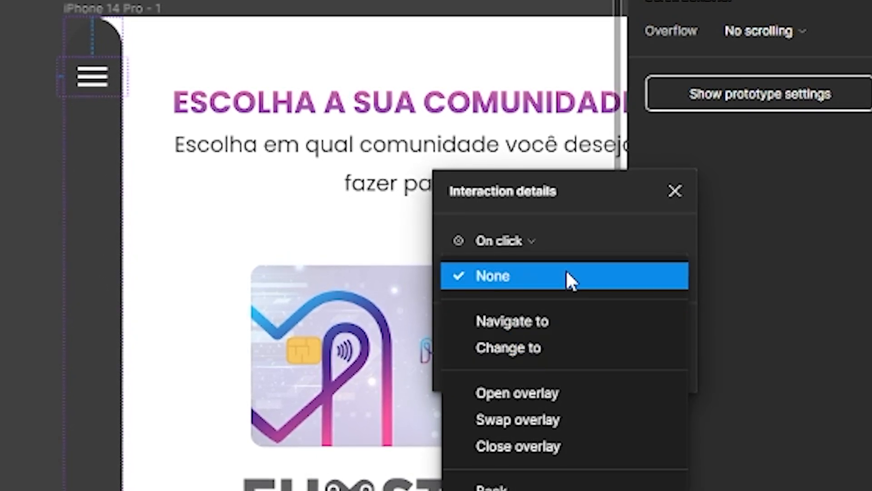
click(510, 349)
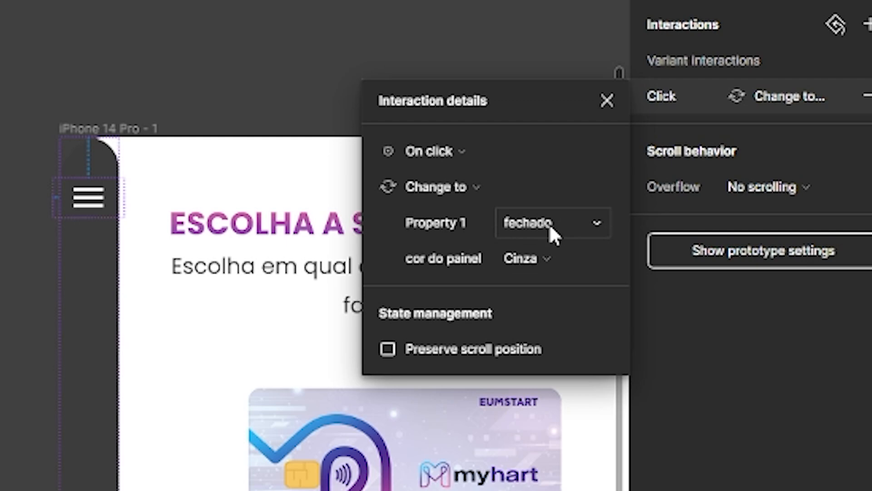
click(549, 224)
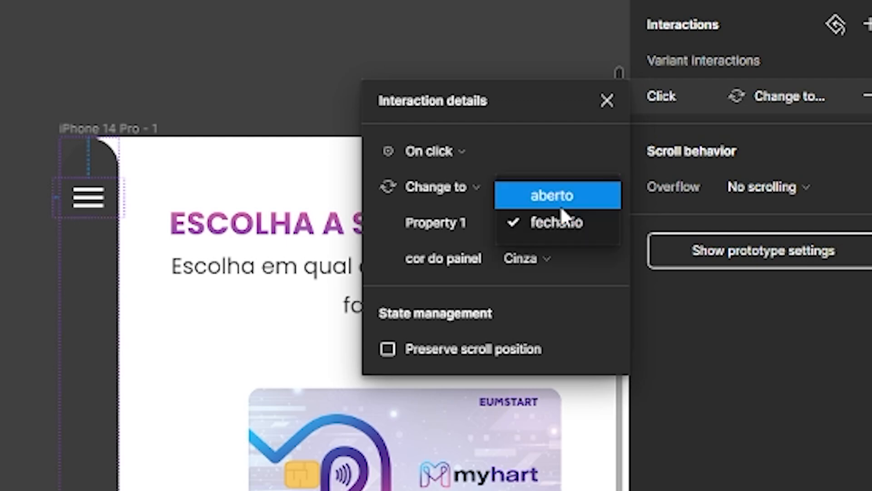
click(569, 196)
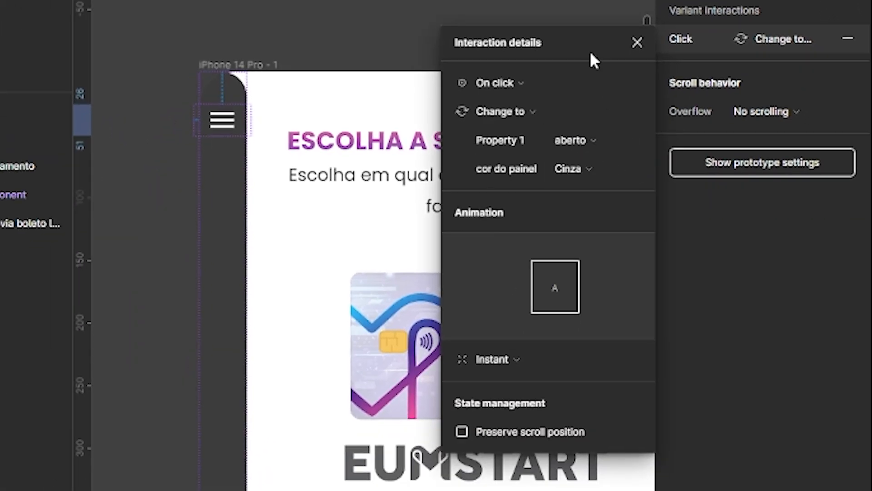
Step: Examine the variant options offered for Property 1 and cor do painel in the hamburger interaction
drag(591, 53, 626, 93)
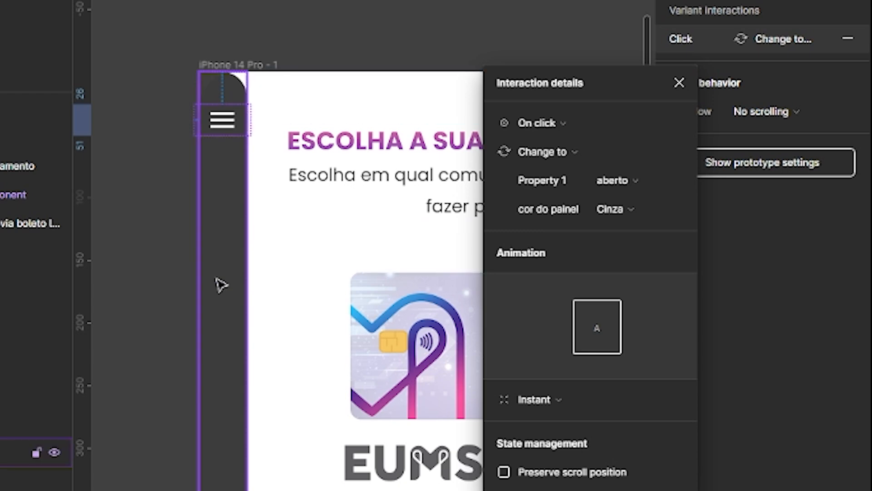
click(634, 180)
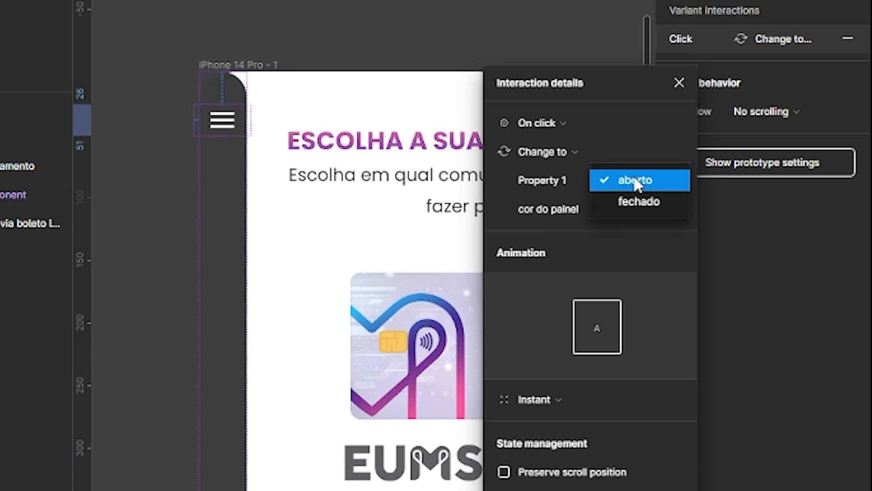
click(653, 139)
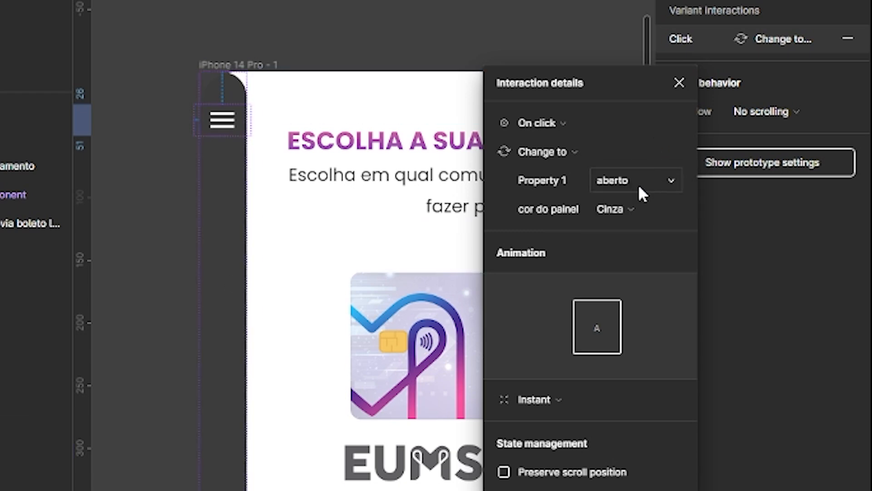
click(641, 210)
click(636, 209)
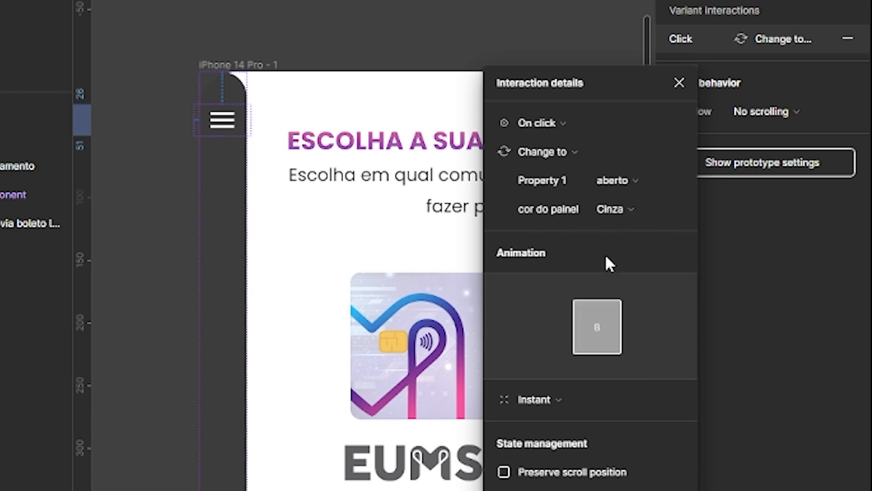
click(612, 207)
click(620, 213)
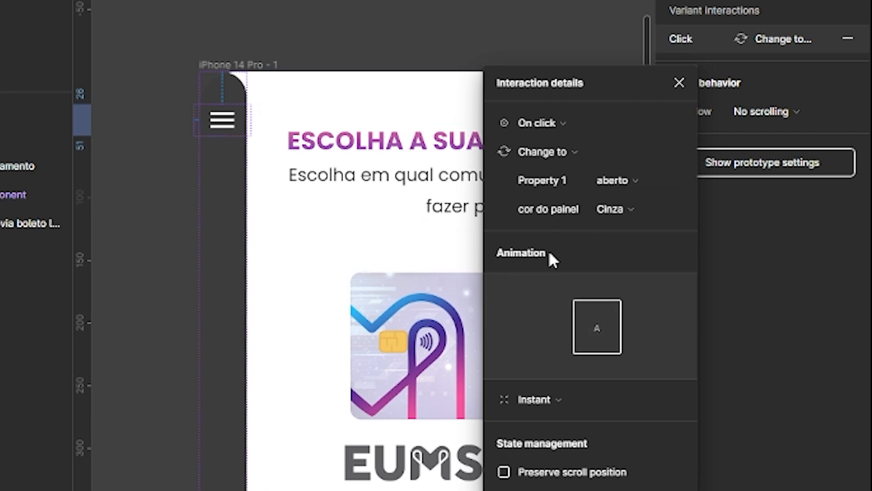
Step: Set the hamburger interaction's animation to Smart animate, close its details and clear the selection
click(545, 409)
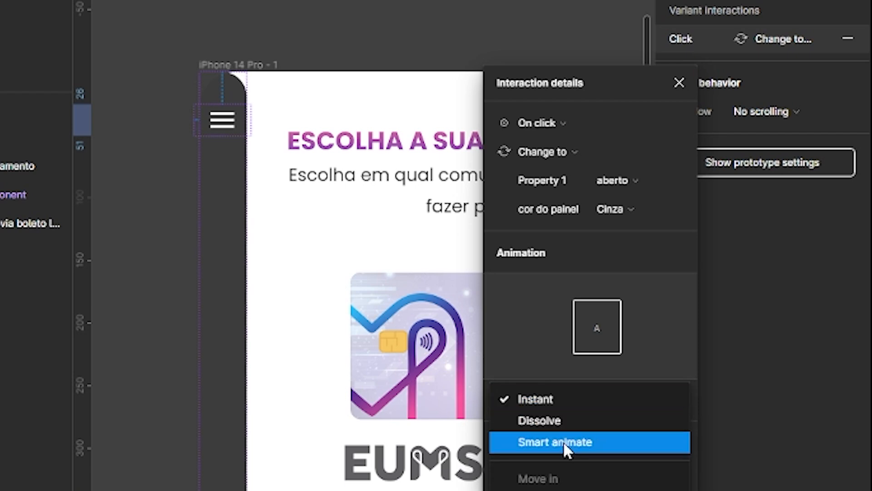
click(563, 442)
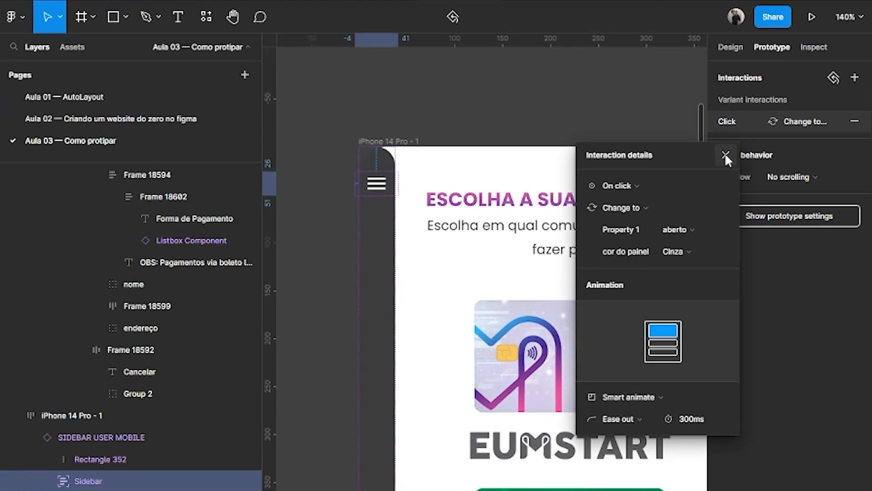
click(726, 157)
key(Escape)
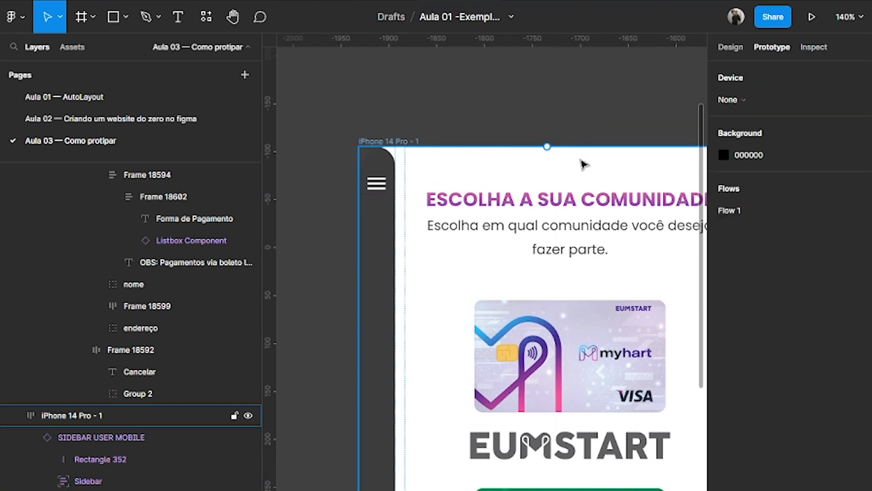
Step: Rename the iPhone 14 Pro - 1 frame as "tela 1"
scroll(543, 157, down, 3)
scroll(486, 195, up, 4)
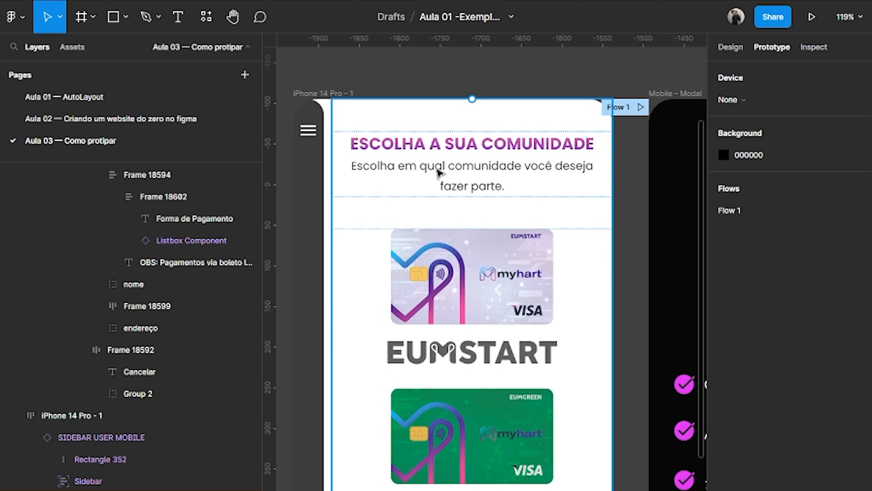
scroll(370, 123, down, 1)
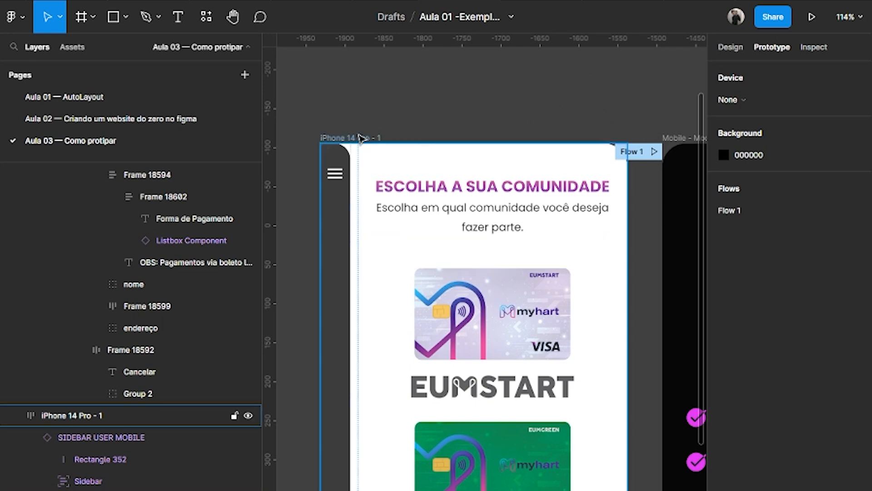
click(427, 160)
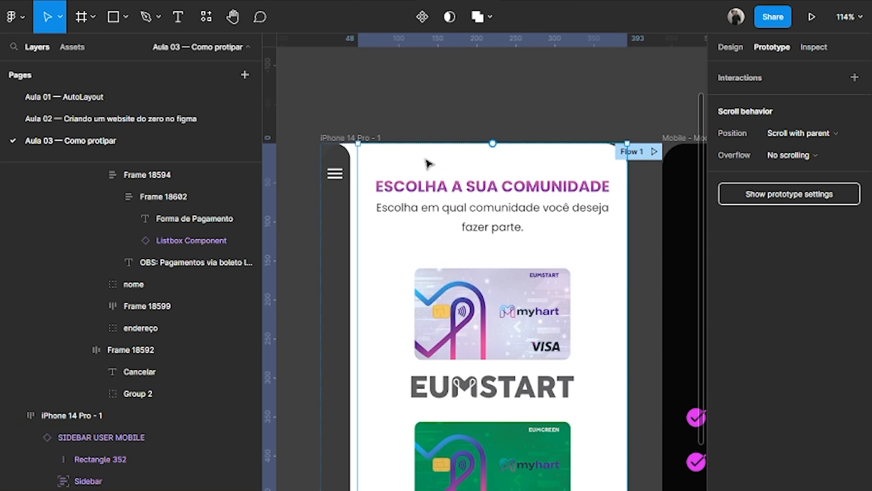
click(383, 137)
ctrl+scroll(422, 137, down, 2)
ctrl+scroll(438, 136, down, 5)
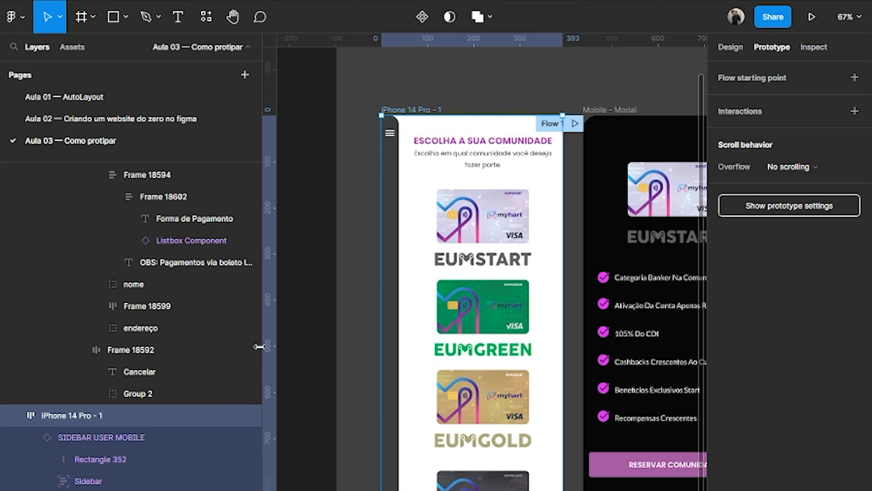
double_click(422, 111)
text(tela 1)
key(Return)
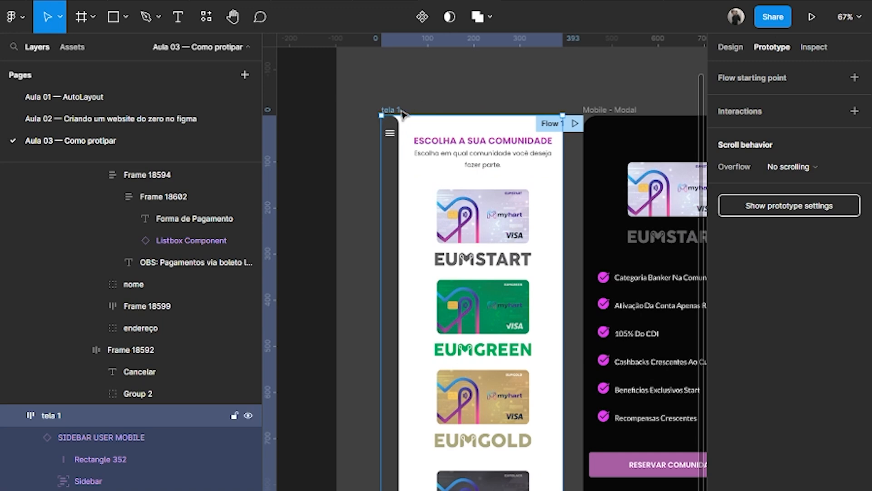
Step: Inspect the design properties of tela 1 and of its content frame holding the community cards
click(429, 133)
scroll(131, 325, up, 3)
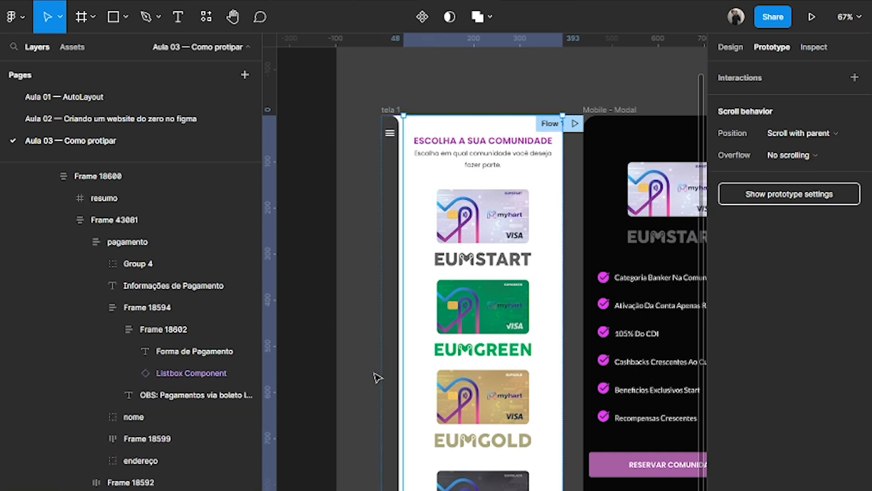
click(389, 110)
click(730, 47)
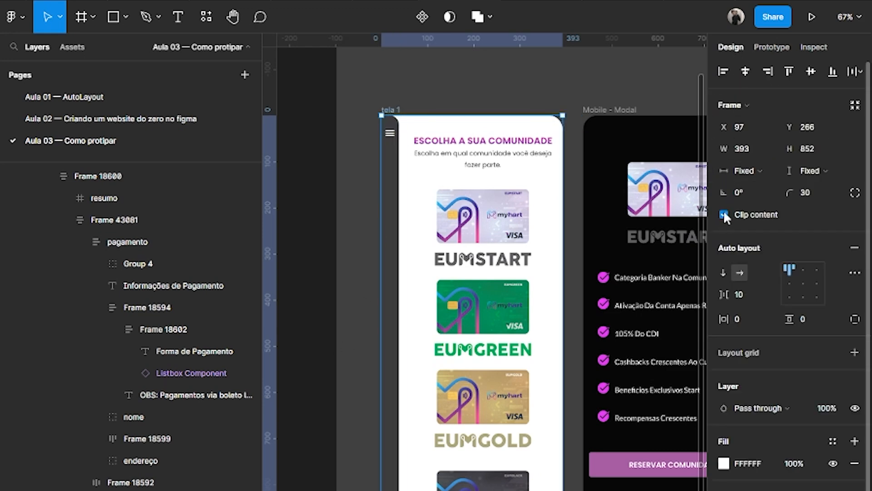
click(597, 78)
scroll(545, 223, down, 1)
drag(566, 237, 544, 199)
click(448, 195)
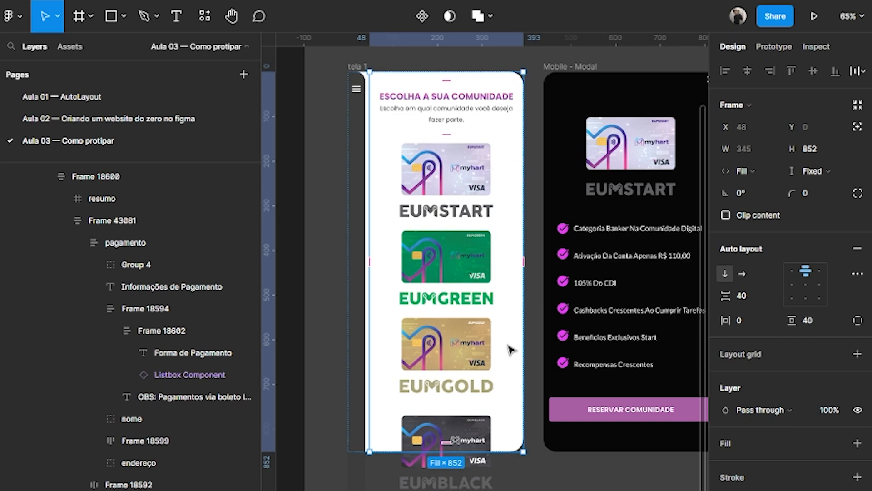
scroll(460, 309, down, 5)
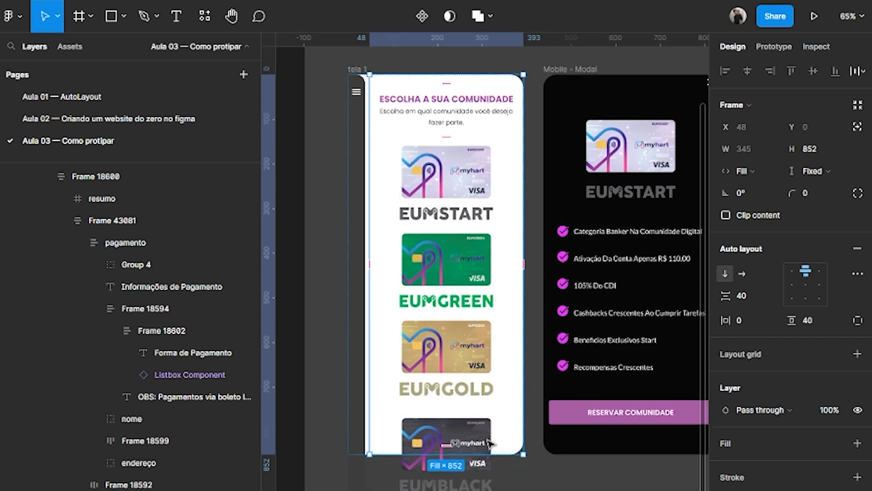
scroll(486, 430, up, 5)
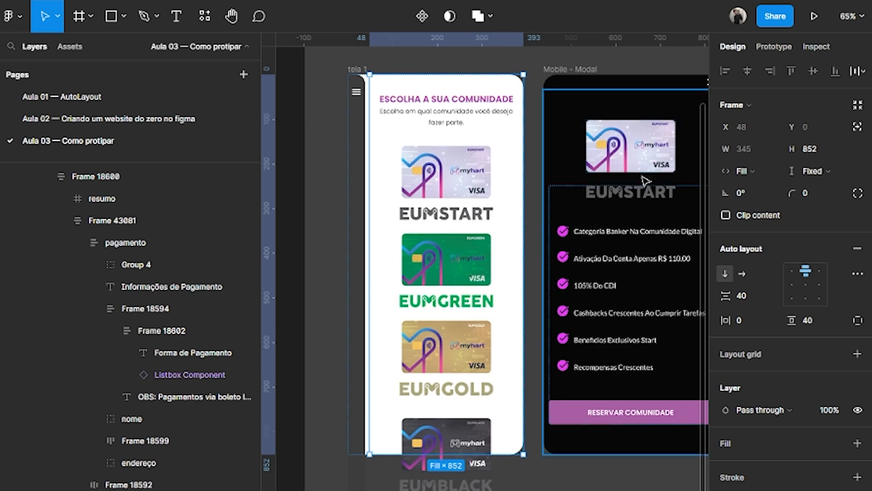
Step: Enable Clip content on the community cards' content frame in tela 1 and show its prototype settings
click(725, 215)
click(772, 47)
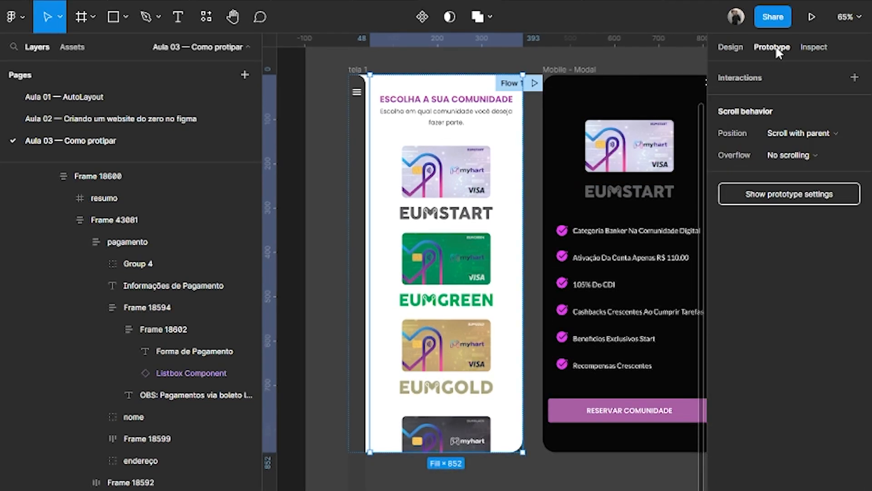
scroll(439, 146, down, 1)
scroll(439, 145, up, 2)
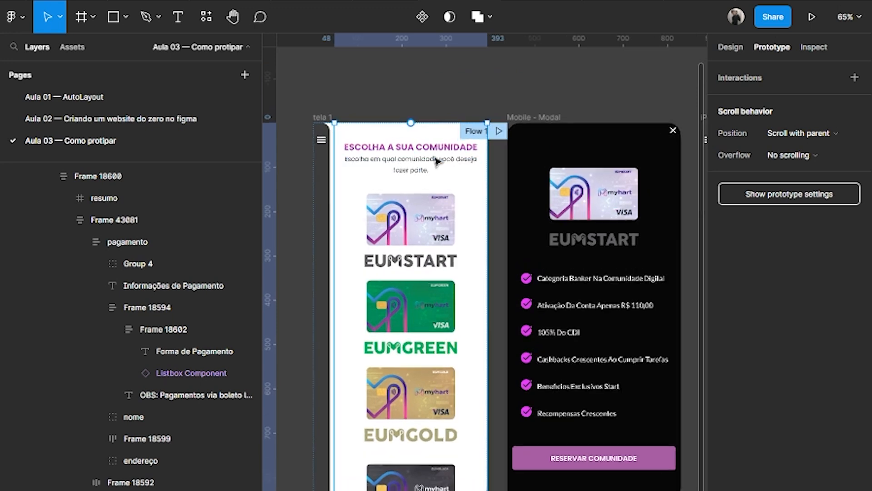
Step: Reveal the nested layers of tela 1 and select the frame holding the ESCOLHA A SUA COMUNIDADE heading
click(352, 106)
click(364, 150)
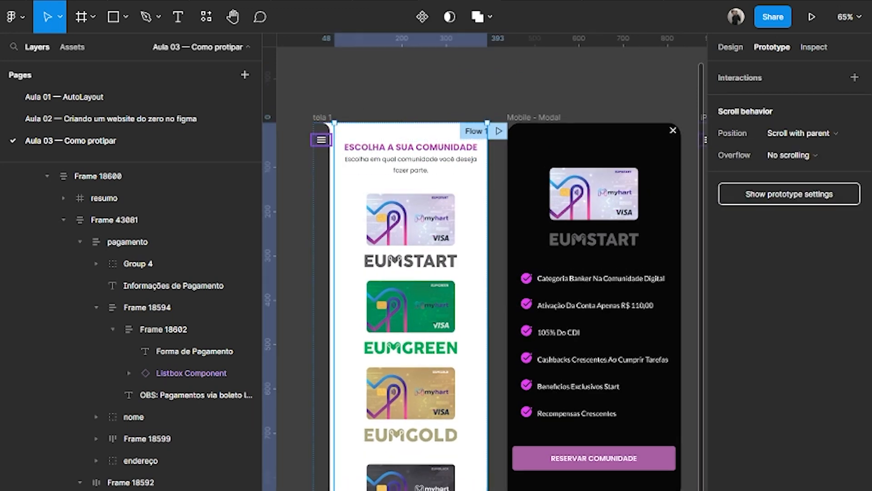
scroll(131, 327, down, 3)
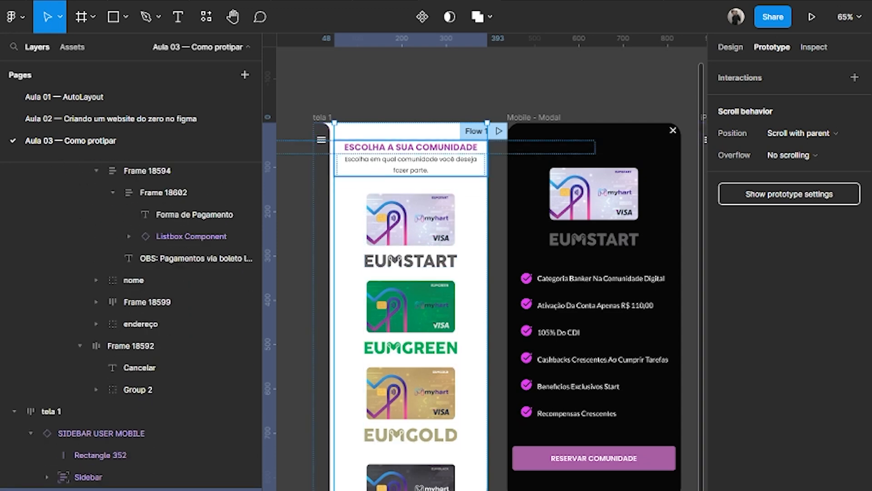
scroll(131, 327, up, 2)
double_click(410, 164)
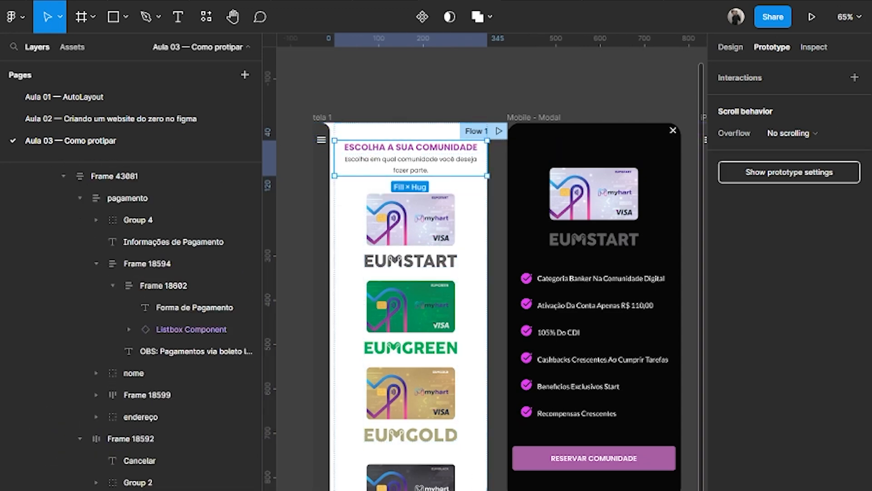
Step: Set the overflow of tela 1's content frame holding the community cards to Vertical scrolling
click(410, 218)
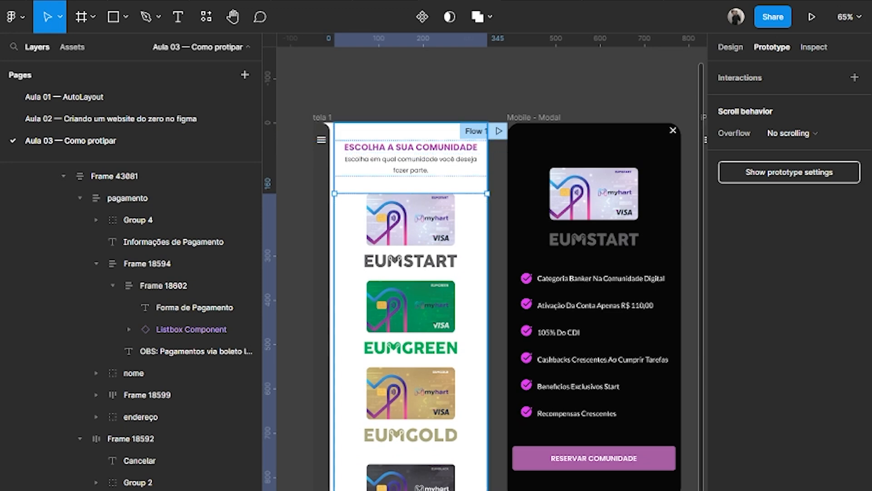
key(shift+Return)
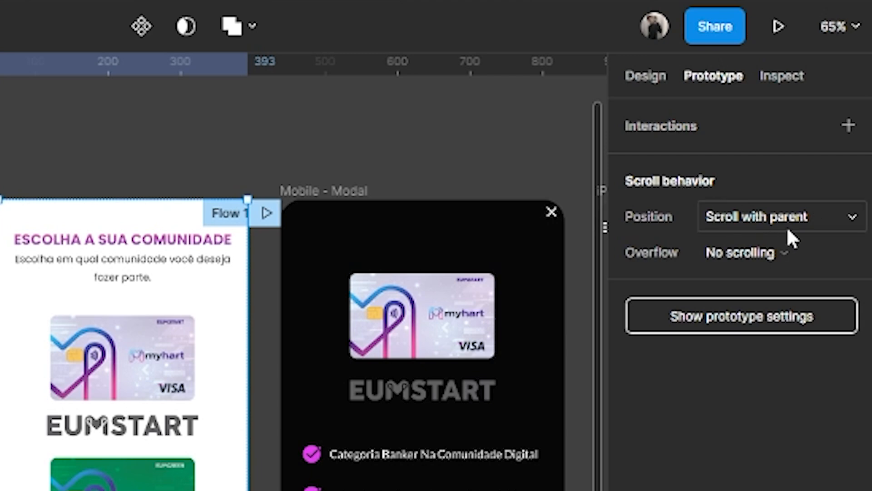
click(770, 253)
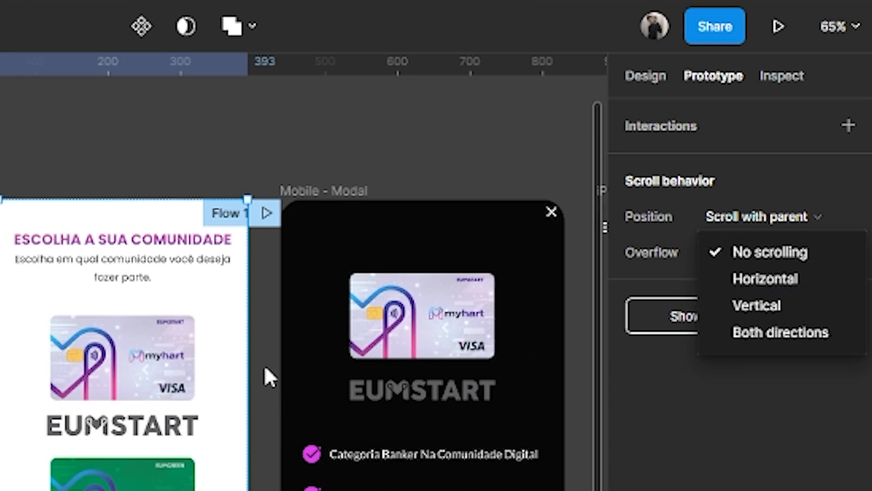
click(774, 306)
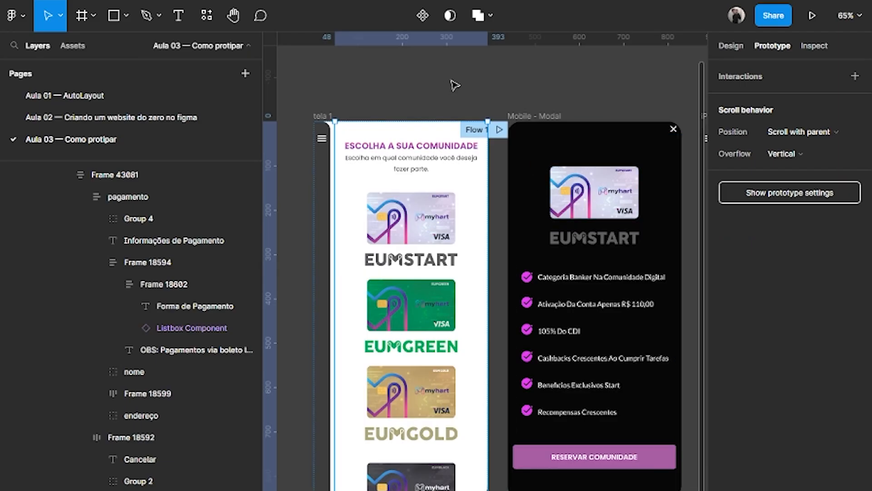
click(455, 86)
Step: Select the EUMSTART card frame in tela 1 and add a new prototype interaction to it
scroll(479, 214, up, 2)
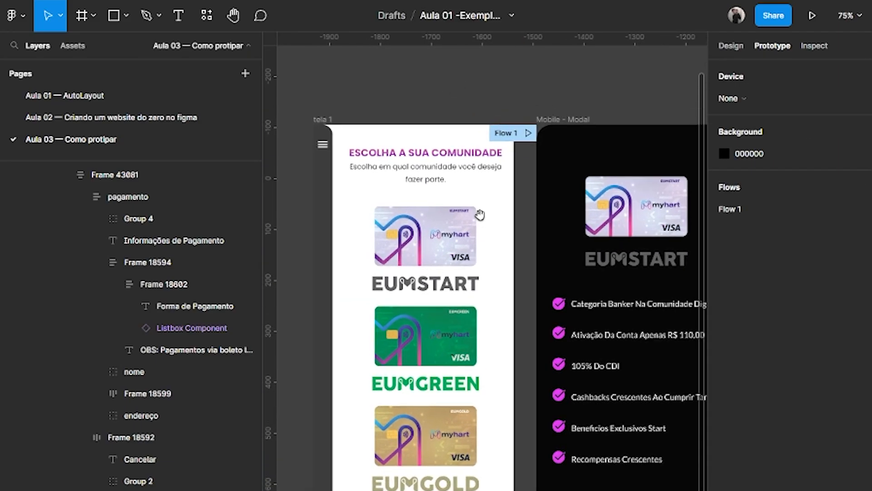
click(442, 233)
click(443, 234)
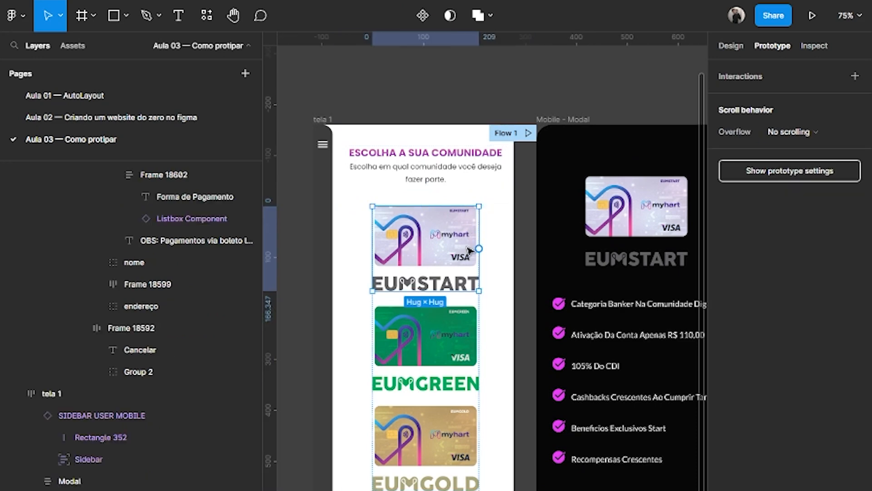
scroll(575, 197, down, 1)
scroll(574, 198, down, 1)
drag(614, 88, 575, 74)
scroll(574, 74, up, 1)
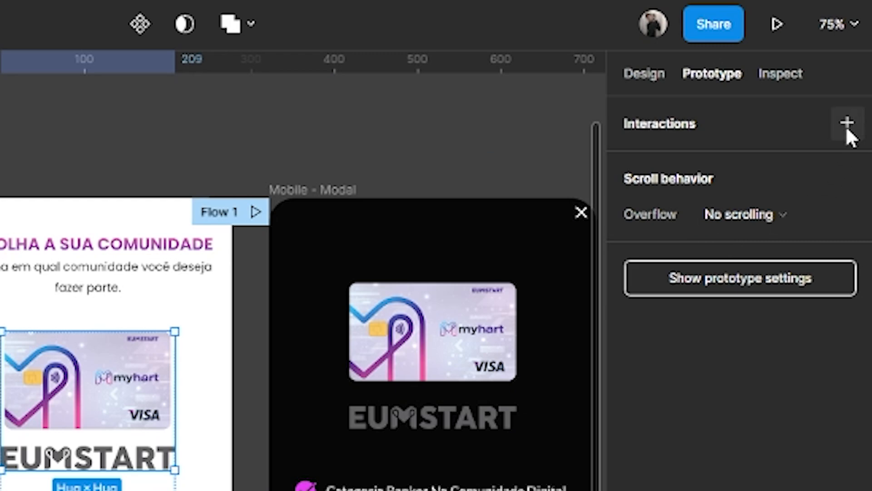
click(846, 123)
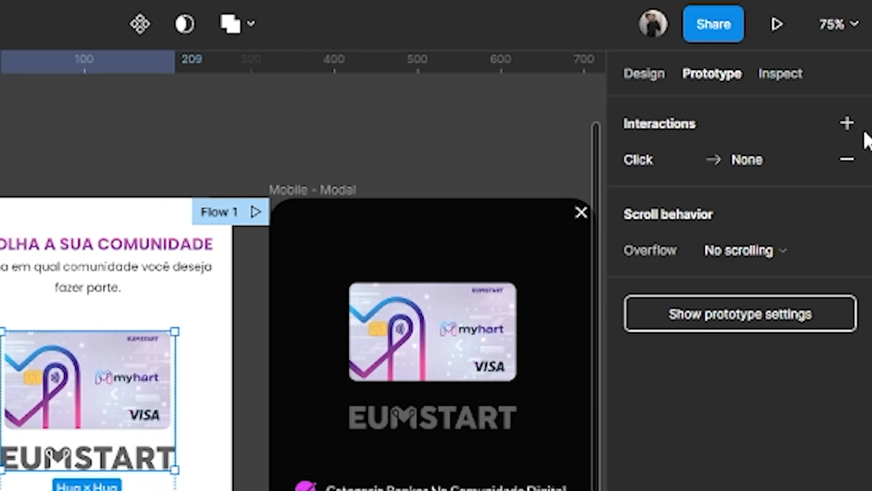
Step: Configure the EUMSTART card's interaction to open the Mobile - Modal frame as an overlay on click
click(649, 160)
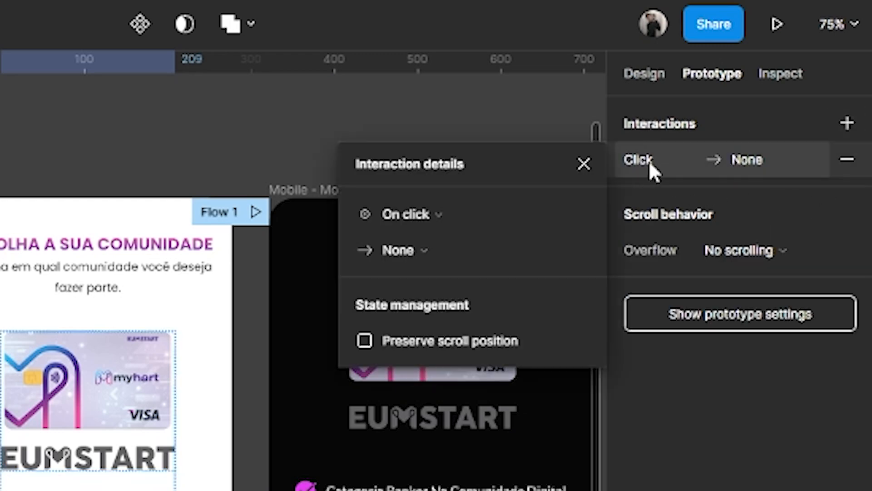
click(438, 218)
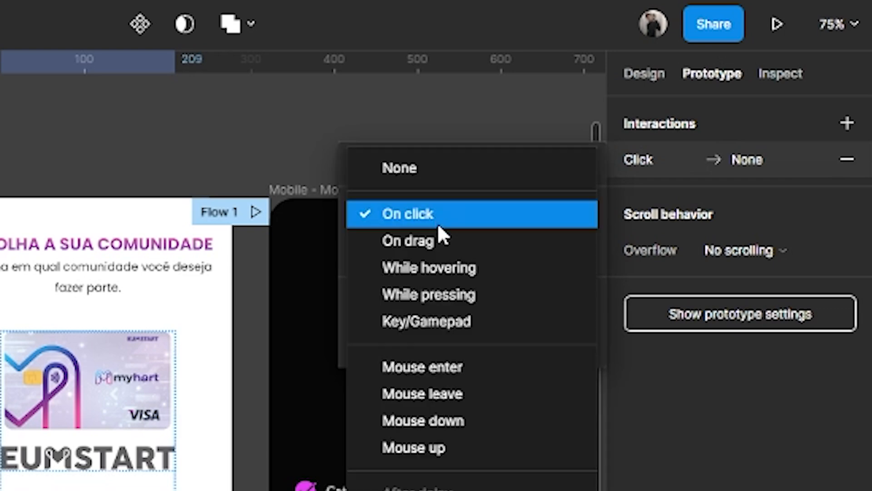
click(437, 222)
click(417, 238)
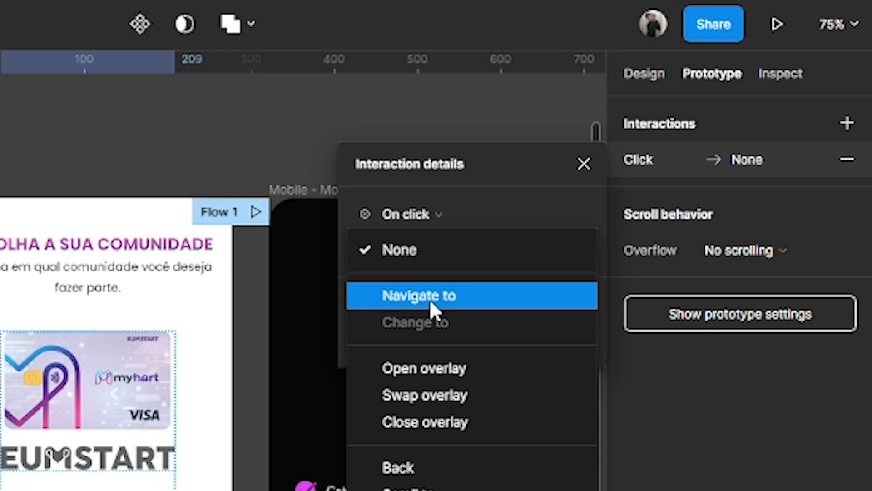
click(435, 368)
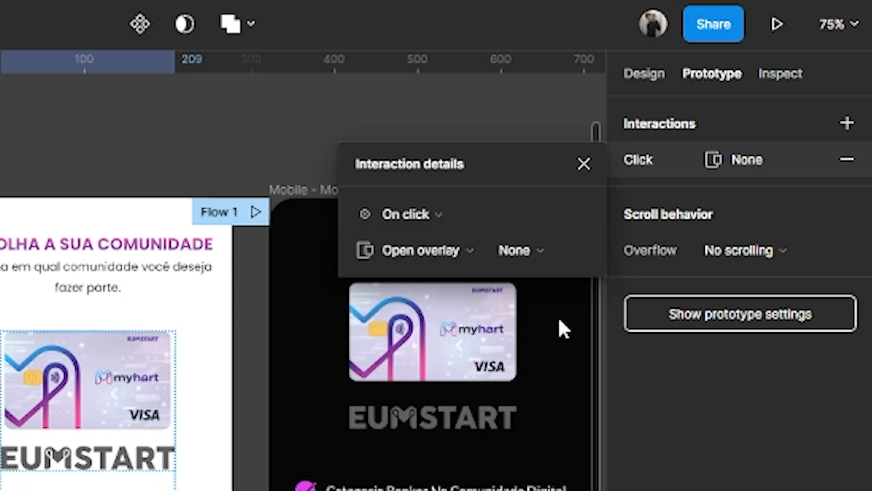
drag(506, 171, 722, 374)
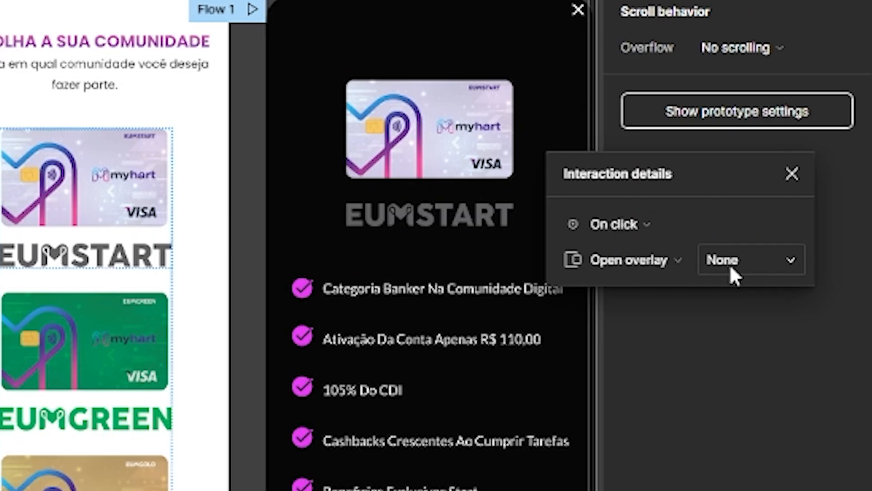
click(732, 466)
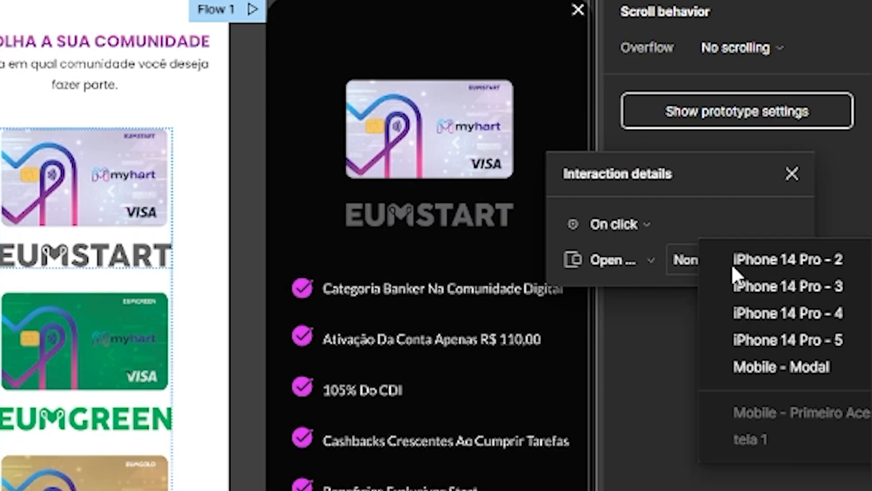
click(772, 367)
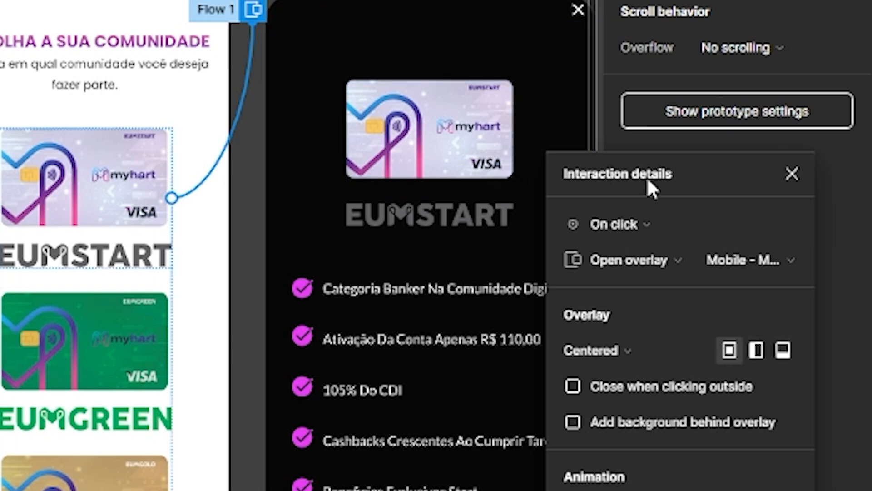
Step: Check the overlay position options of the EUMSTART card's interaction, keeping it Centered
drag(713, 175, 743, 155)
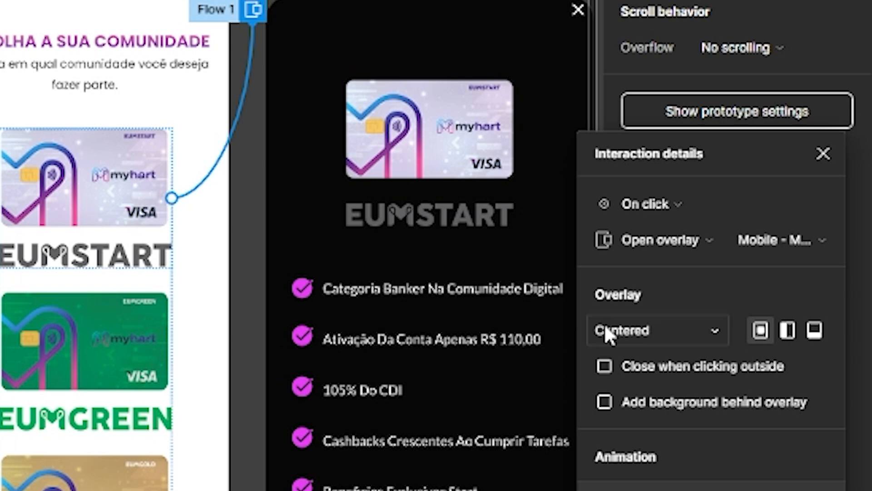
click(621, 331)
click(666, 332)
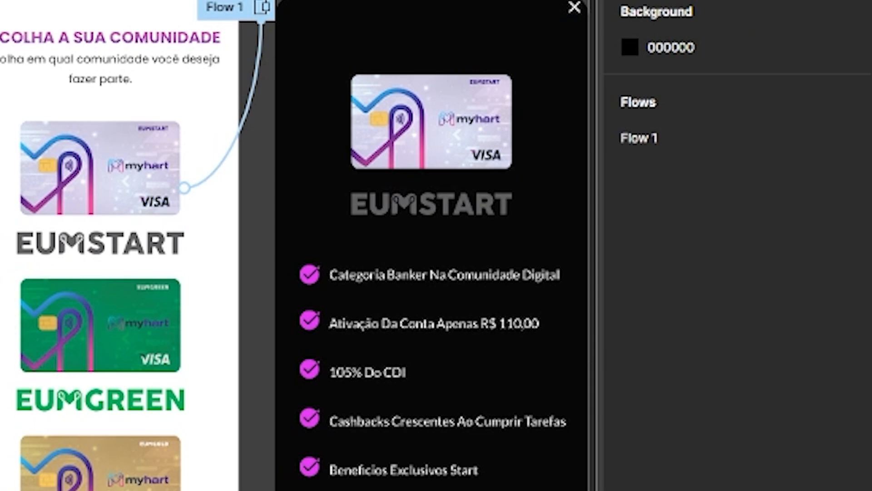
Step: Reopen the interaction details of the connection from the EUMSTART card to Mobile - Modal, clear of the modal frame
scroll(451, 77, right, 3)
scroll(455, 69, up, 1)
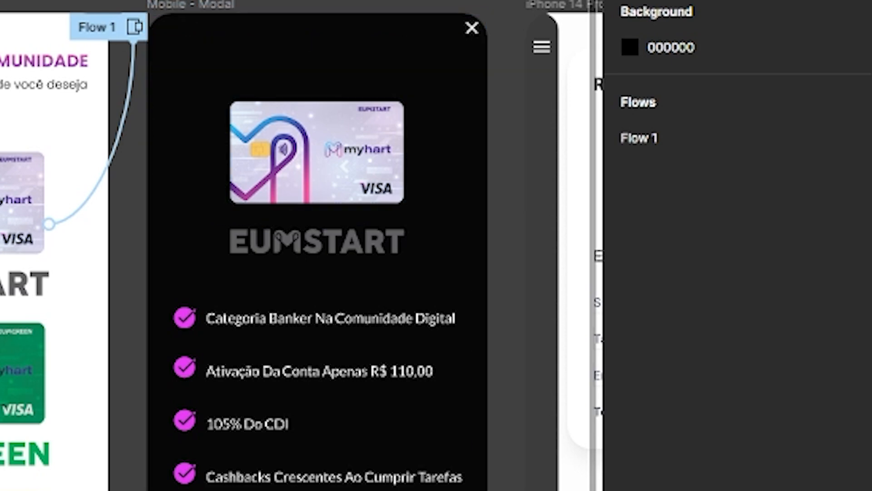
scroll(301, 246, down, 1)
scroll(301, 245, left, 2)
scroll(246, 10, left, 2)
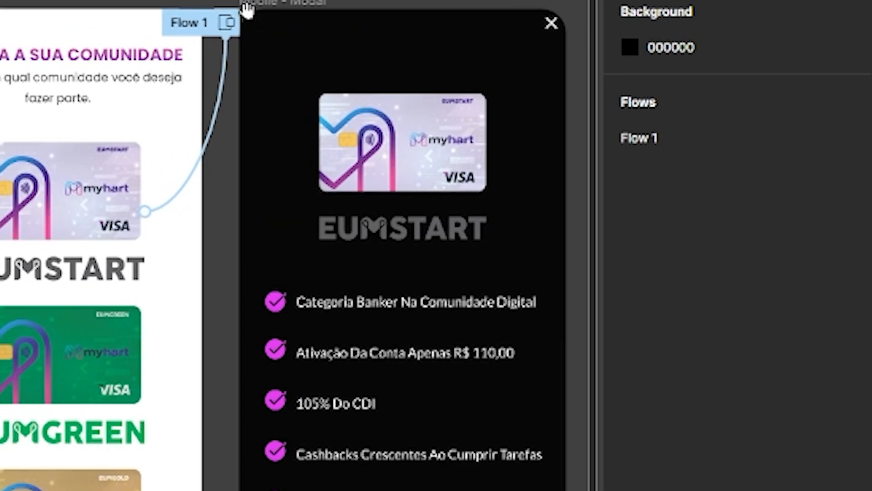
click(224, 62)
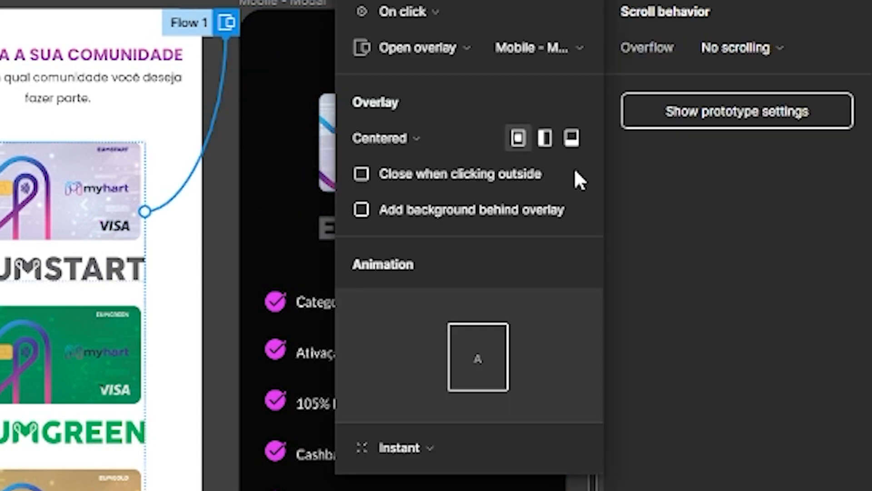
drag(498, 1, 707, 108)
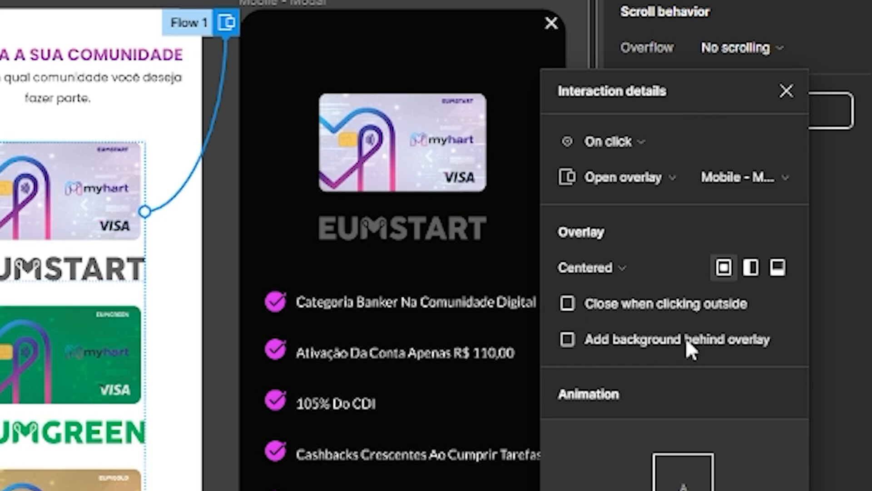
drag(726, 89, 793, 87)
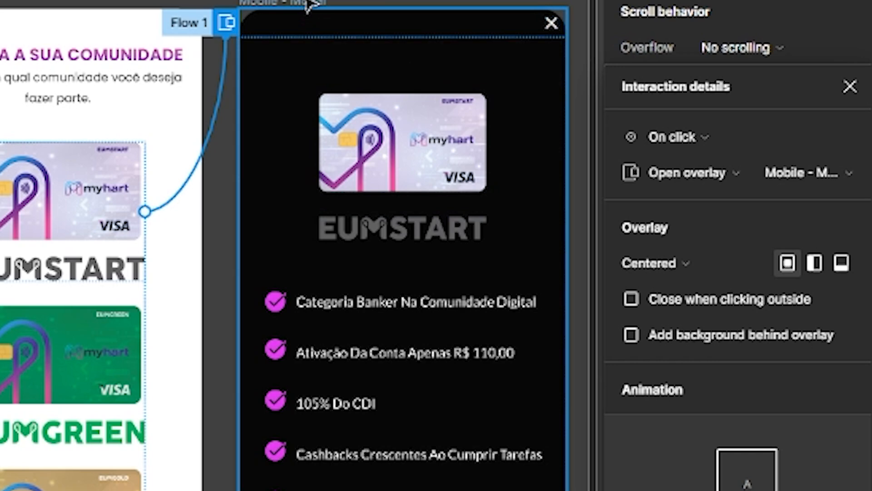
Step: Try a background behind the Mobile - Modal overlay, turn it off again, and set the overlay's animation to Dissolve
click(635, 335)
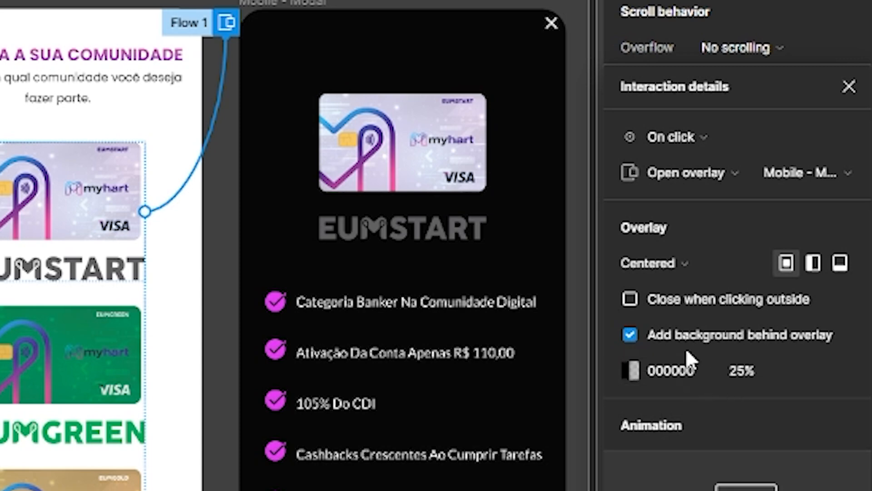
click(635, 335)
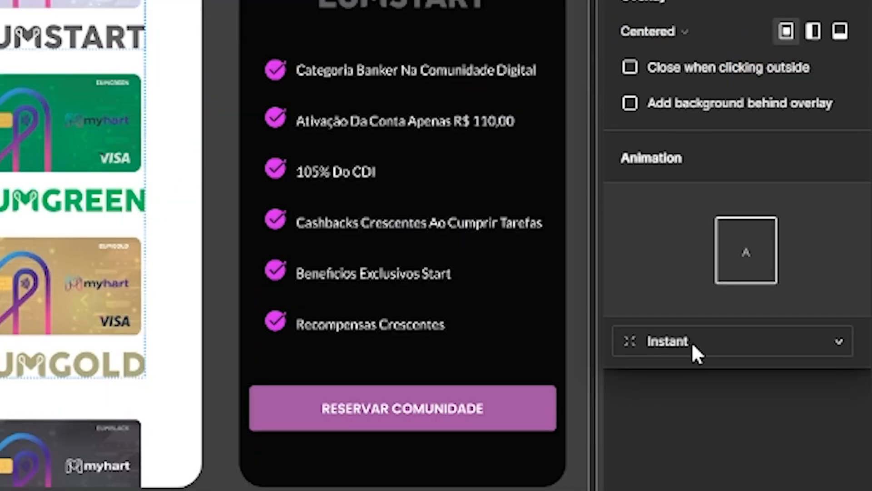
click(688, 344)
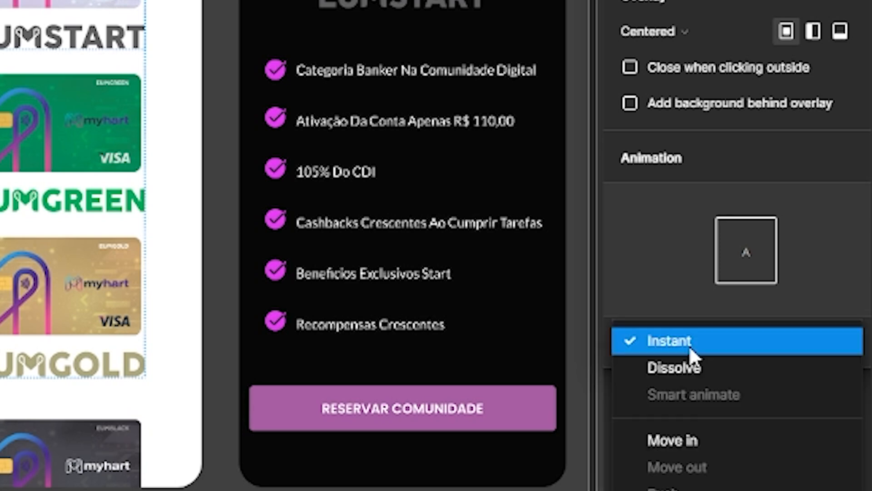
click(690, 368)
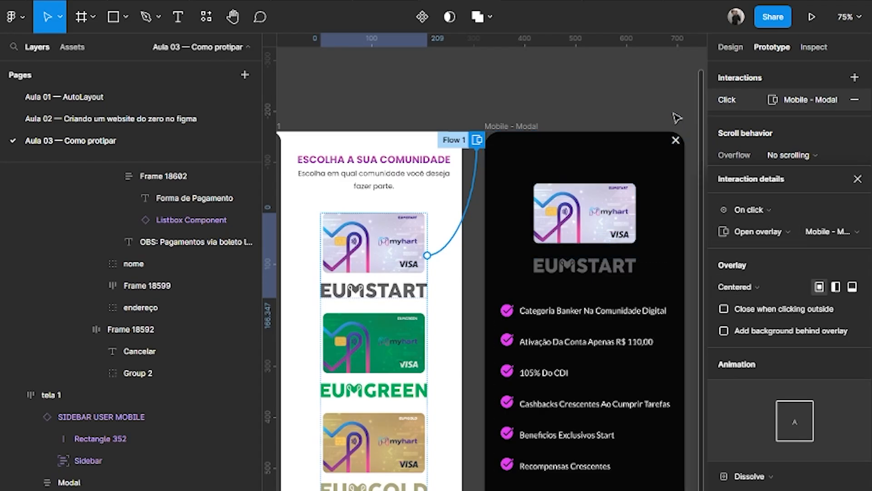
click(676, 118)
Step: Examine the Mobile - Modal frame and its close icon along with their prototype settings
scroll(641, 96, down, 2)
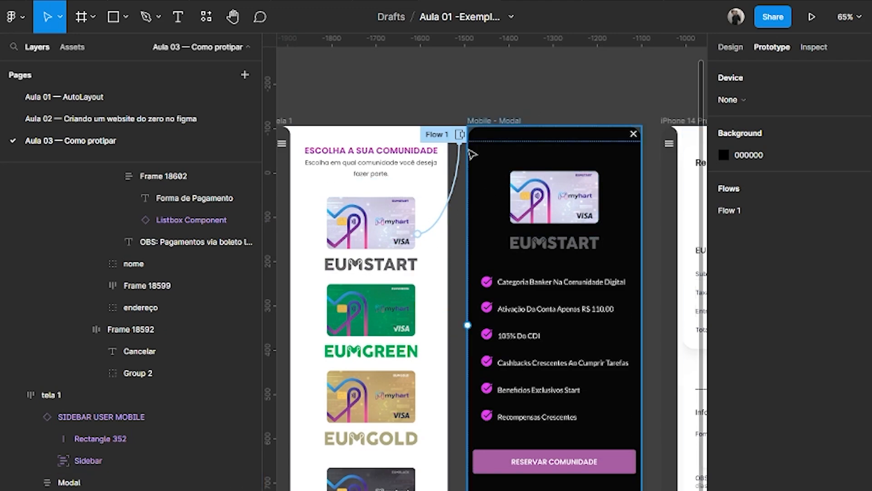
scroll(473, 155, down, 3)
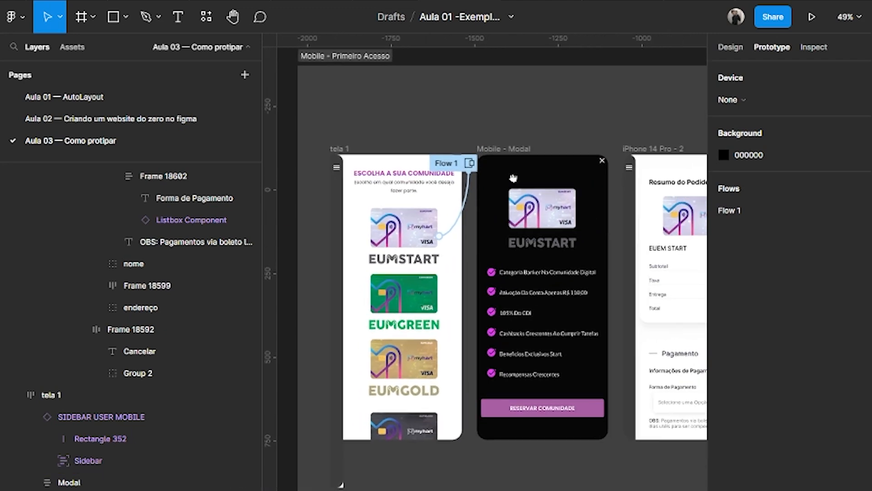
scroll(514, 178, up, 3)
click(539, 170)
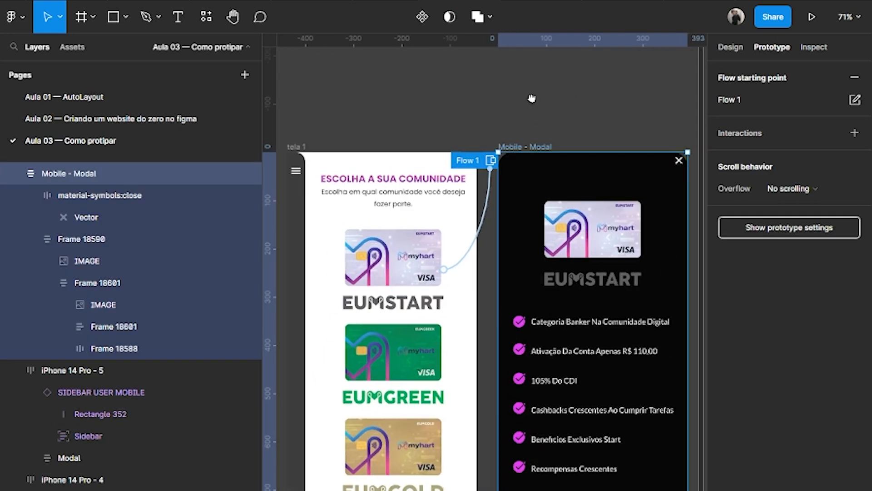
scroll(531, 98, right, 3)
scroll(520, 130, up, 2)
scroll(539, 107, down, 1)
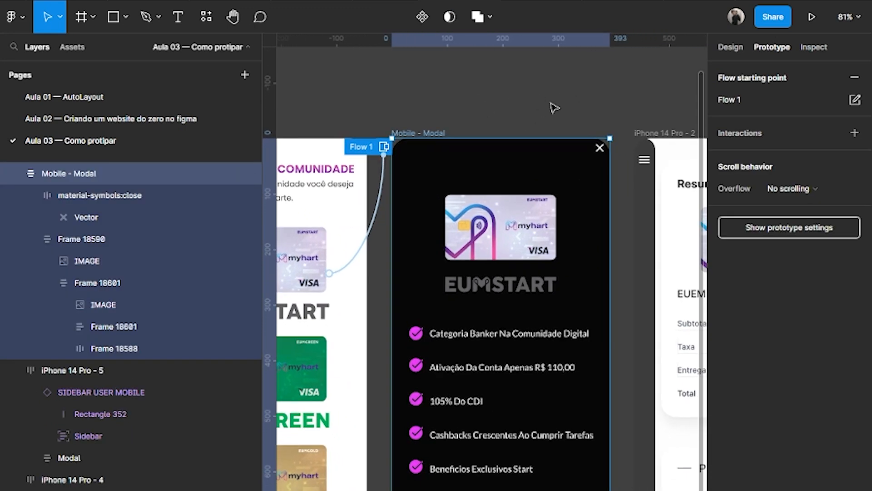
scroll(577, 103, right, 1)
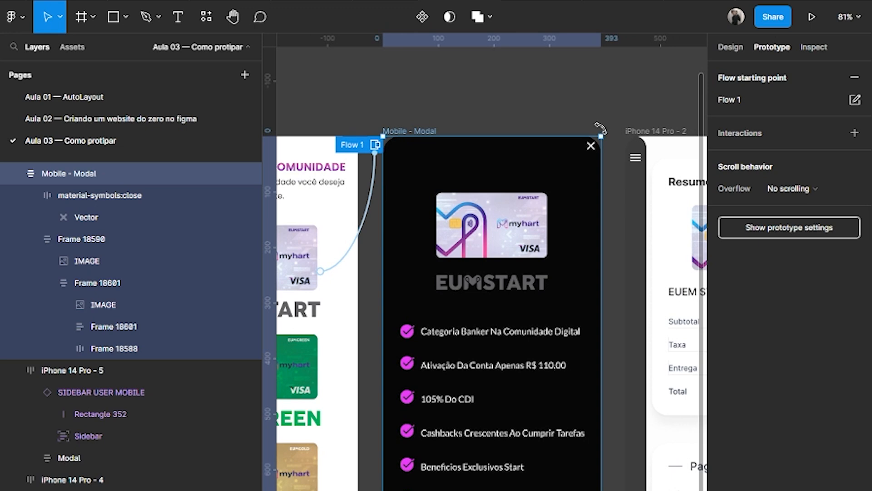
double_click(591, 148)
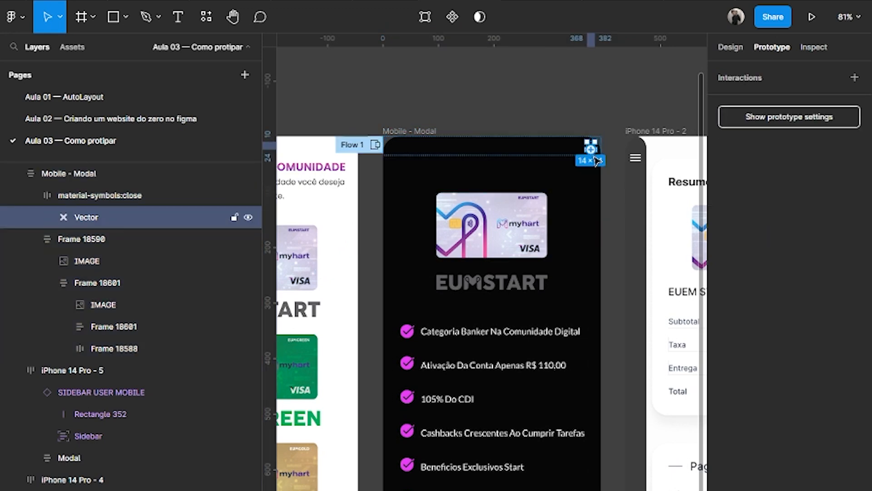
click(617, 209)
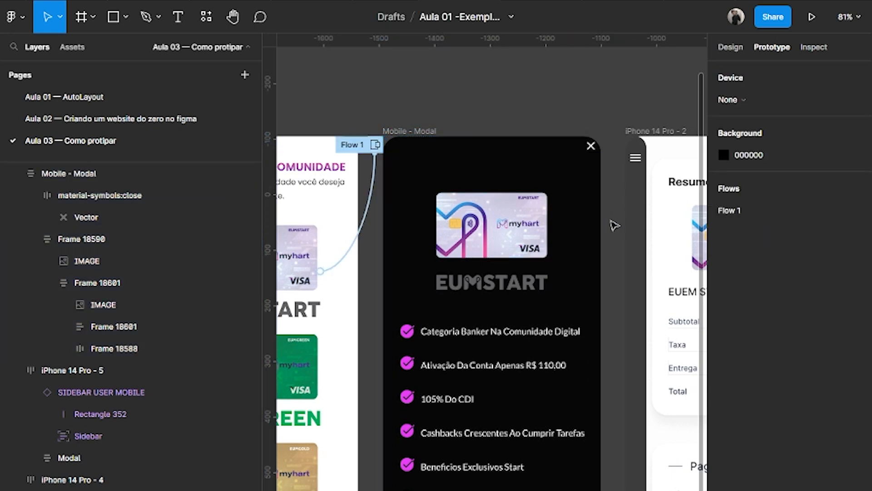
scroll(606, 222, down, 2)
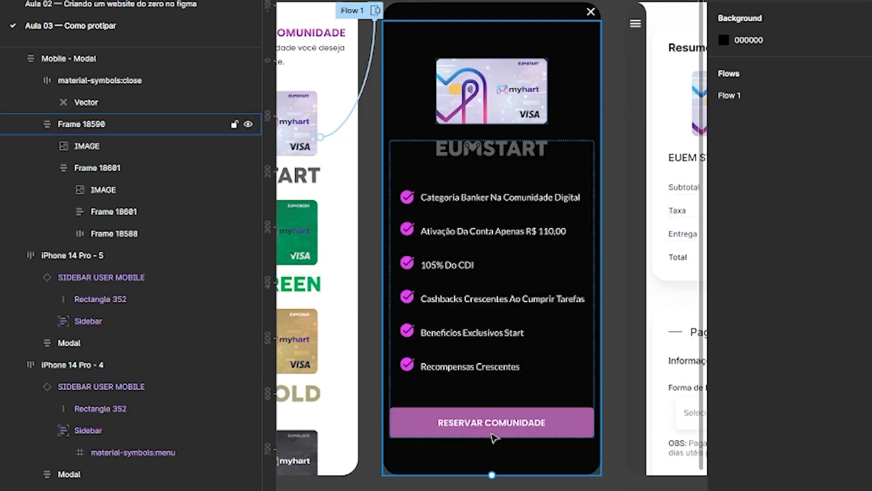
click(493, 437)
scroll(508, 412, down, 2)
drag(557, 348, 493, 331)
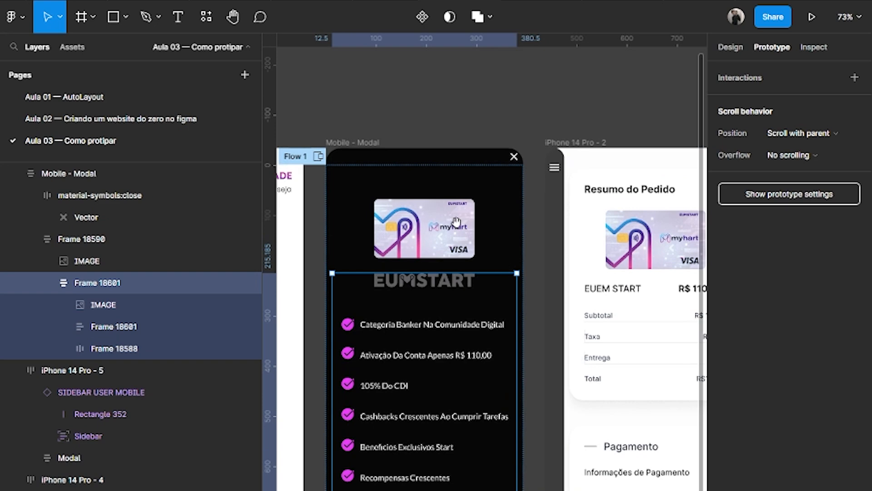
scroll(552, 405, up, 3)
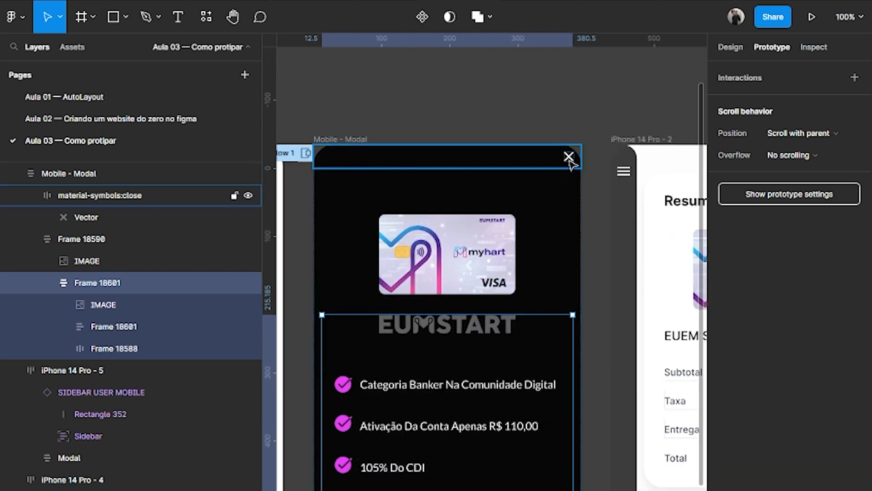
Step: Add an On click interaction to the close icon of the Mobile - Modal frame that performs Close overlay
click(569, 162)
click(571, 163)
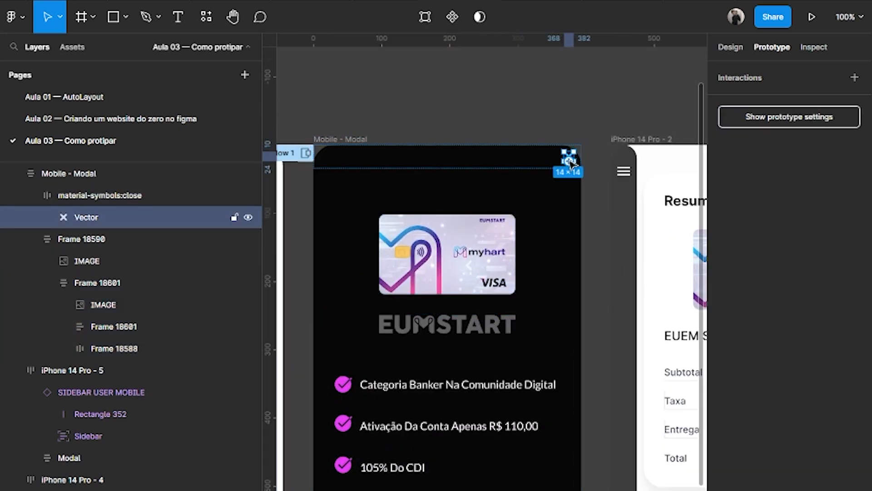
click(529, 168)
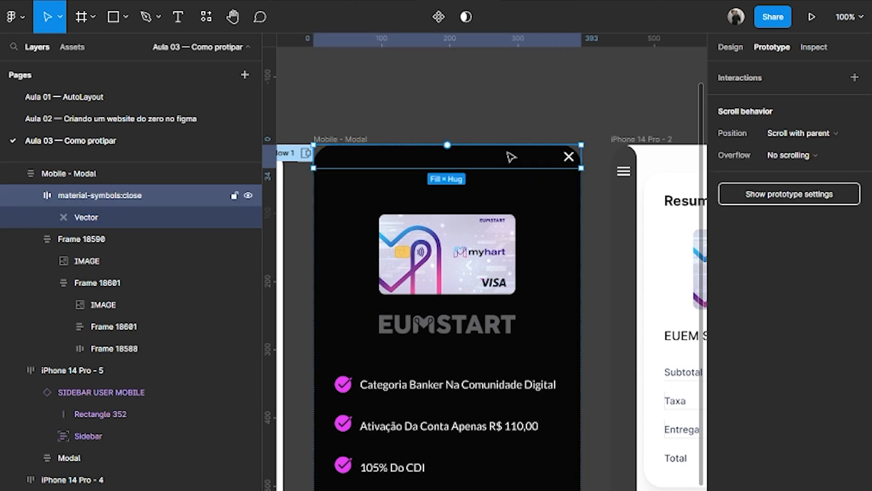
click(567, 157)
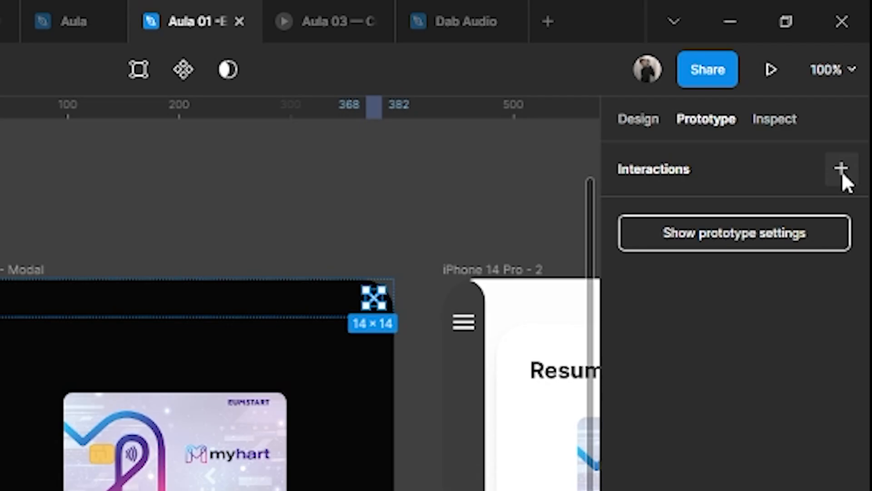
click(842, 169)
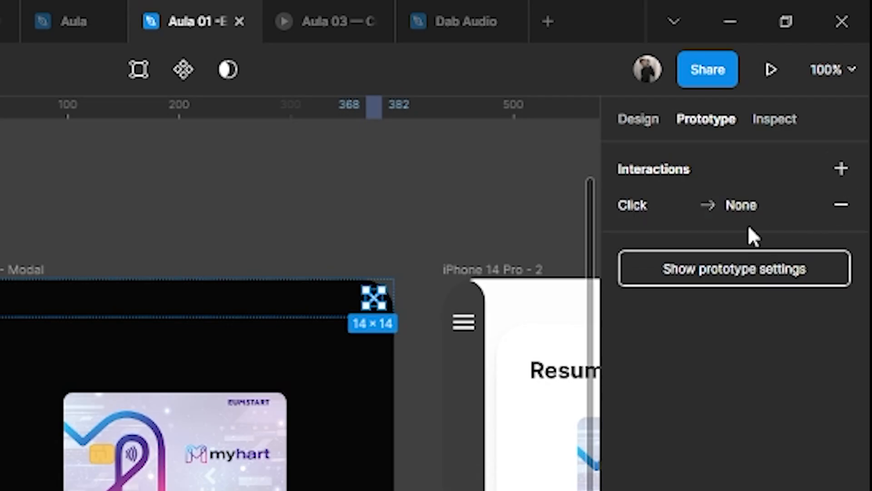
click(658, 205)
drag(518, 204, 734, 330)
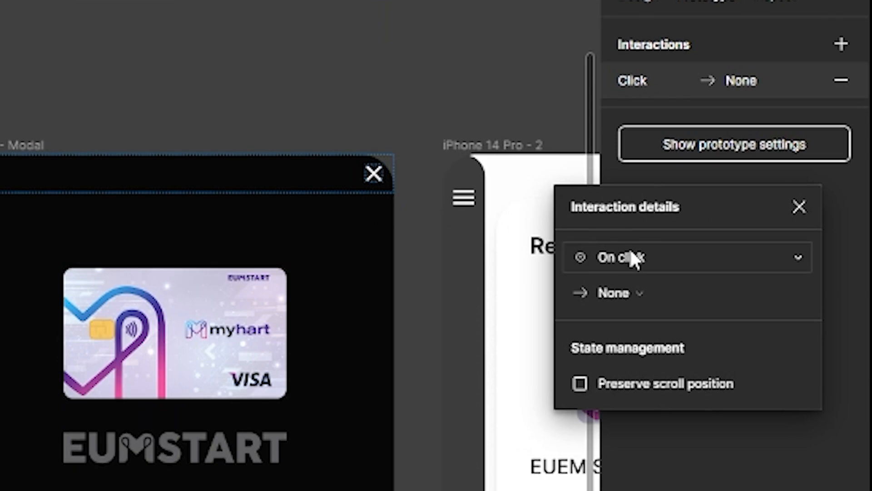
click(630, 250)
click(630, 250)
click(644, 293)
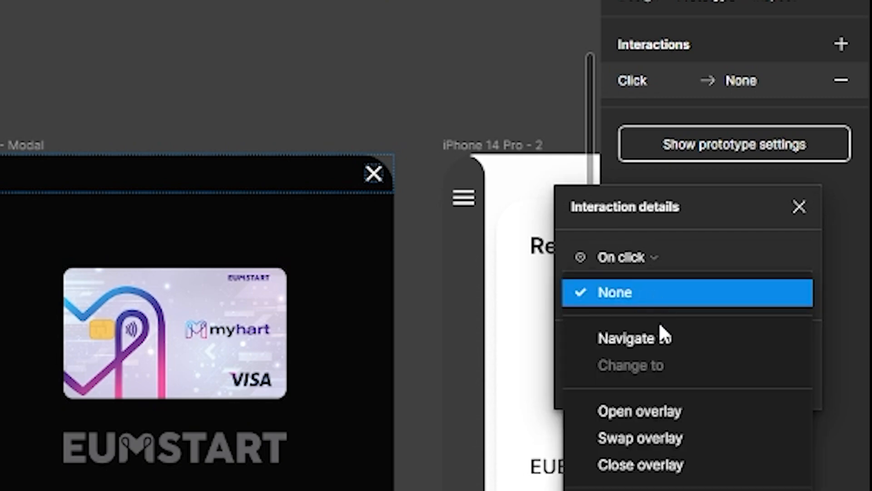
click(650, 464)
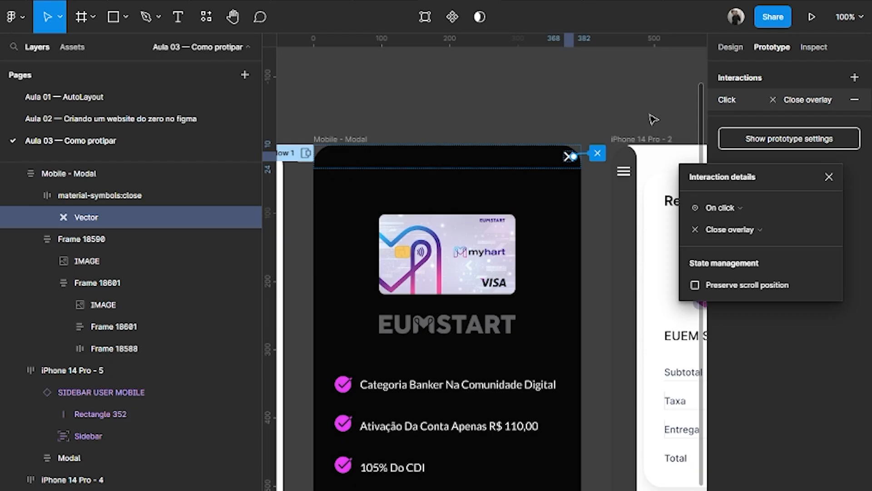
click(653, 119)
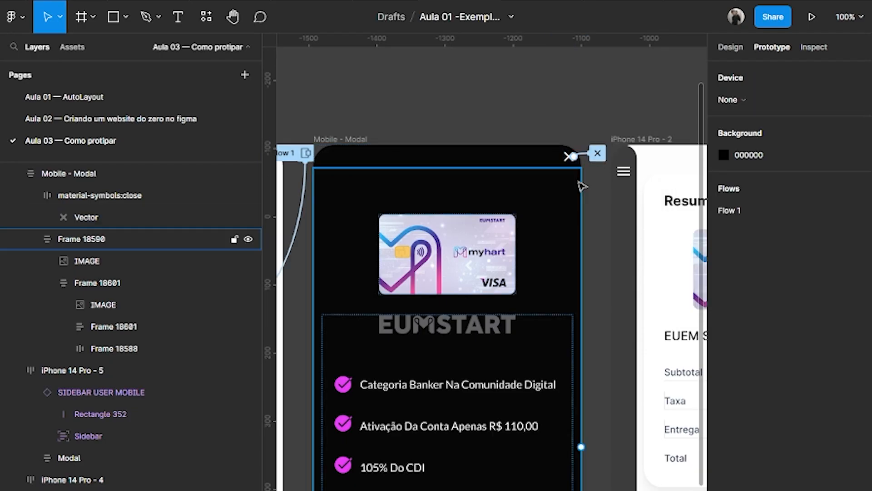
Step: Select the RESERVAR COMUNIDADE button frame inside the Mobile - Modal frame
scroll(580, 188, down, 2)
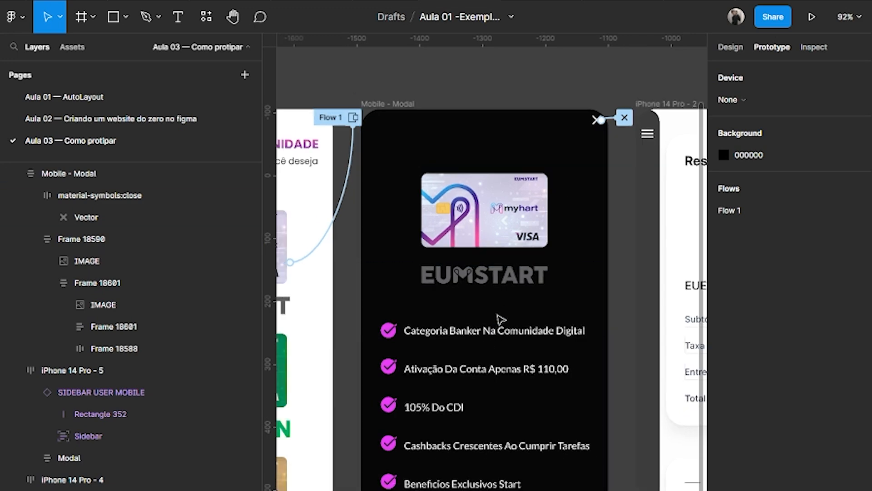
scroll(500, 317, down, 2)
double_click(557, 446)
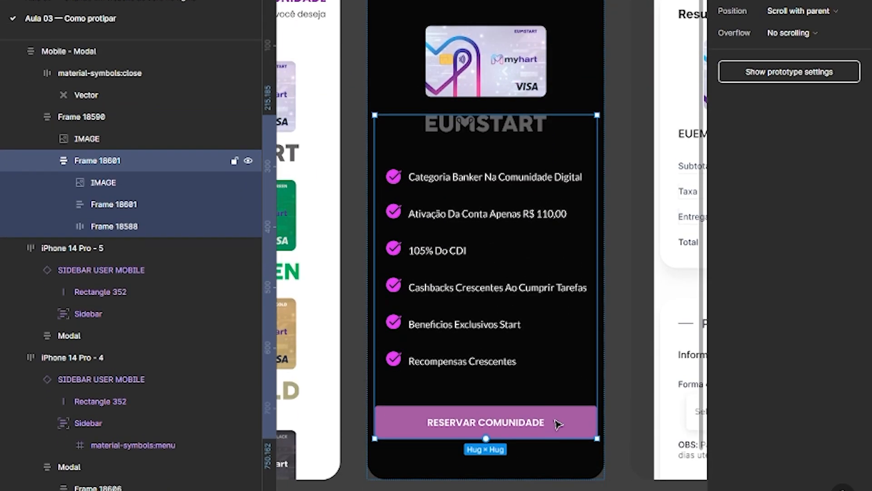
double_click(558, 424)
scroll(609, 375, down, 2)
scroll(612, 375, right, 2)
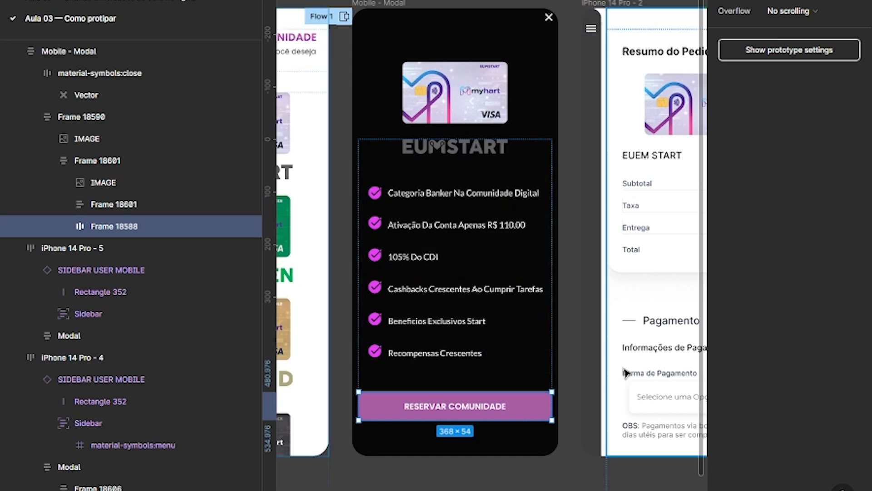
Step: Try linking the RESERVAR COMUNIDADE button to the iPhone 14 Pro - 2 frame with a connection drawn on the canvas
mouse_move(552, 406)
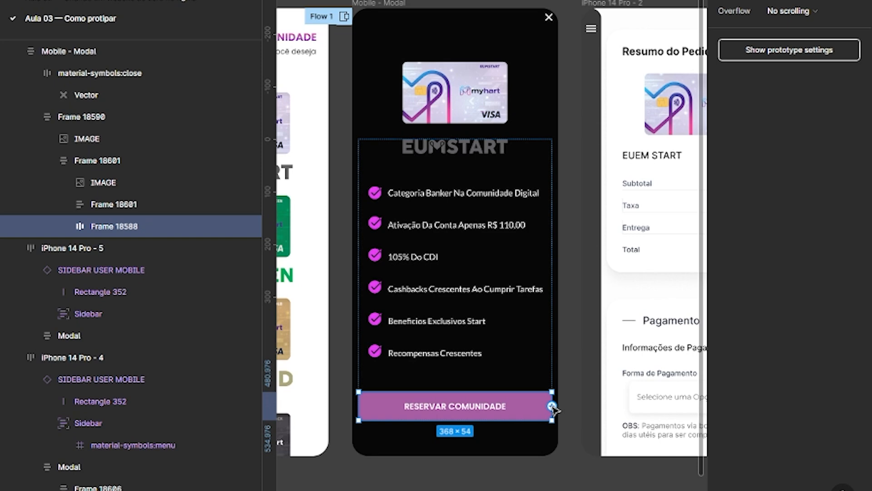
drag(552, 408, 592, 111)
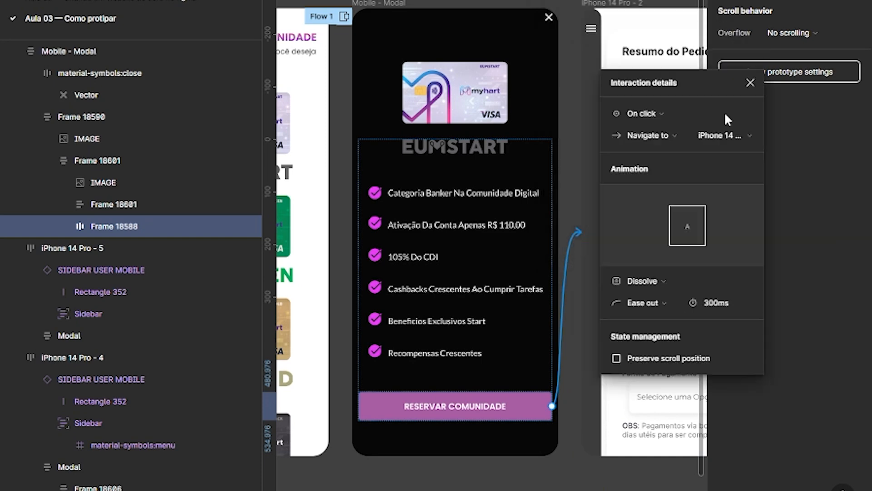
drag(710, 87, 792, 205)
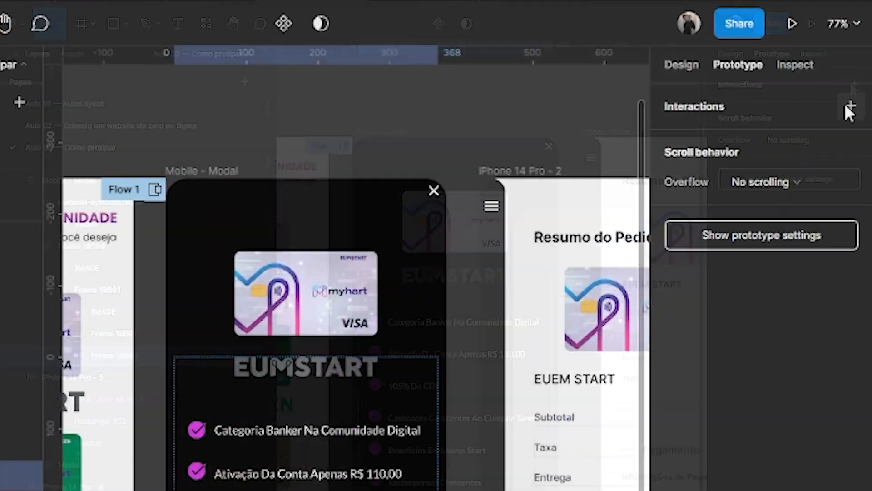
Step: Add an On click interaction to the RESERVAR COMUNIDADE button that uses Navigate to with iPhone 14 Pro - 2 as destination
click(849, 109)
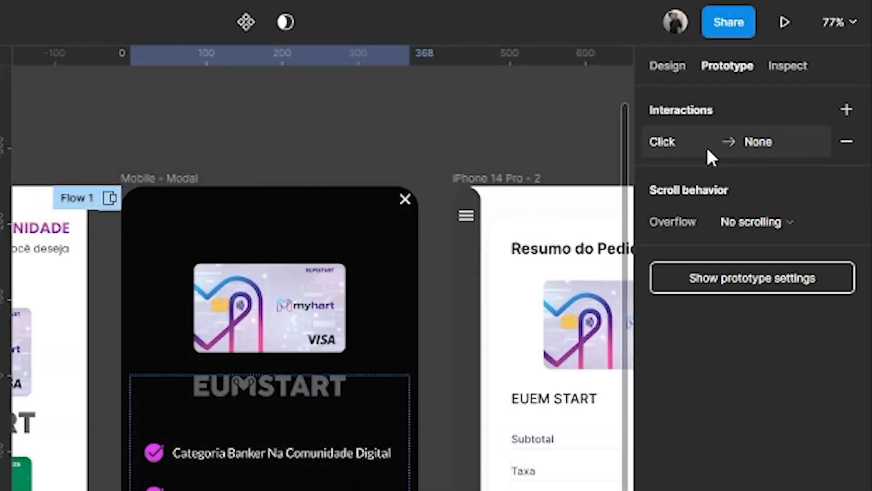
click(722, 142)
click(514, 213)
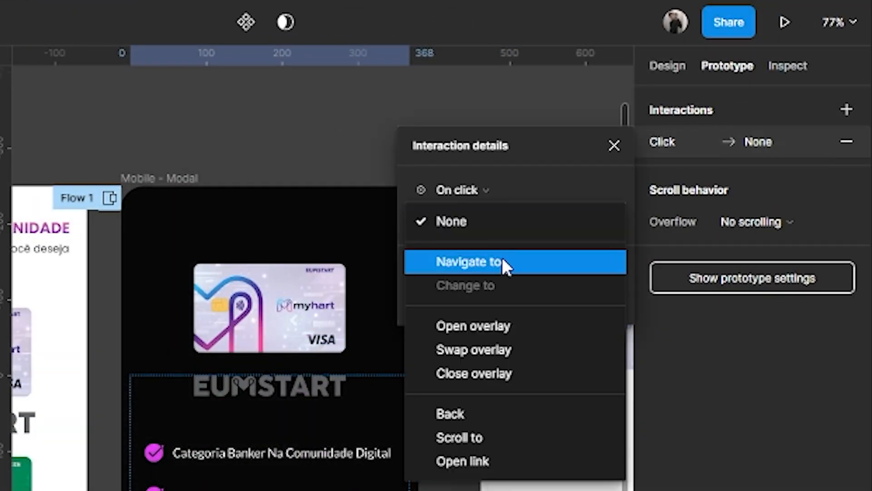
click(503, 261)
drag(567, 152, 845, 270)
click(838, 356)
click(836, 157)
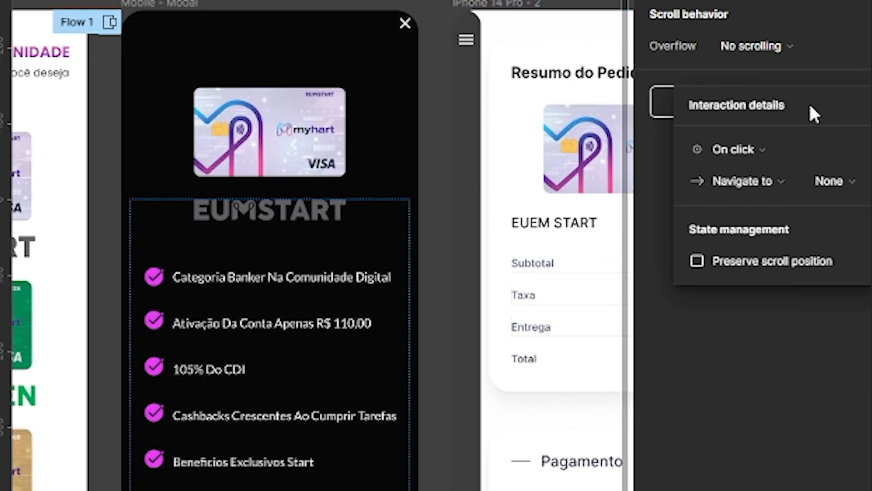
drag(782, 103, 686, 65)
click(732, 151)
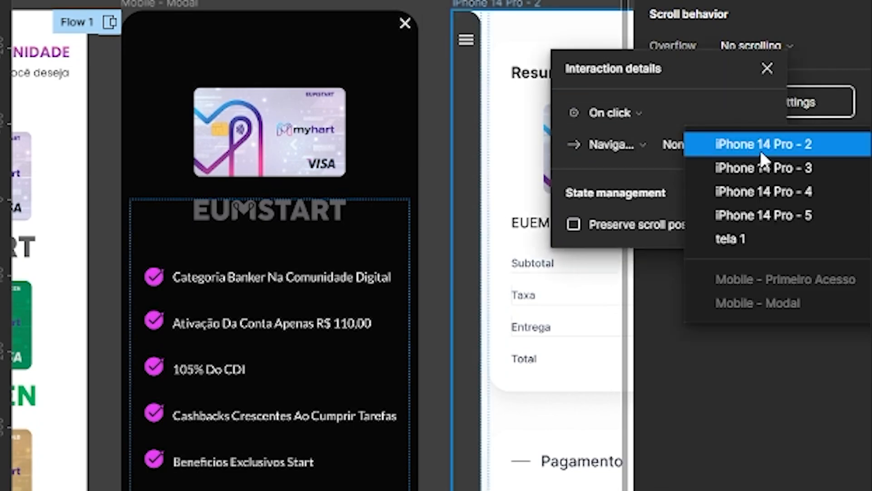
click(792, 144)
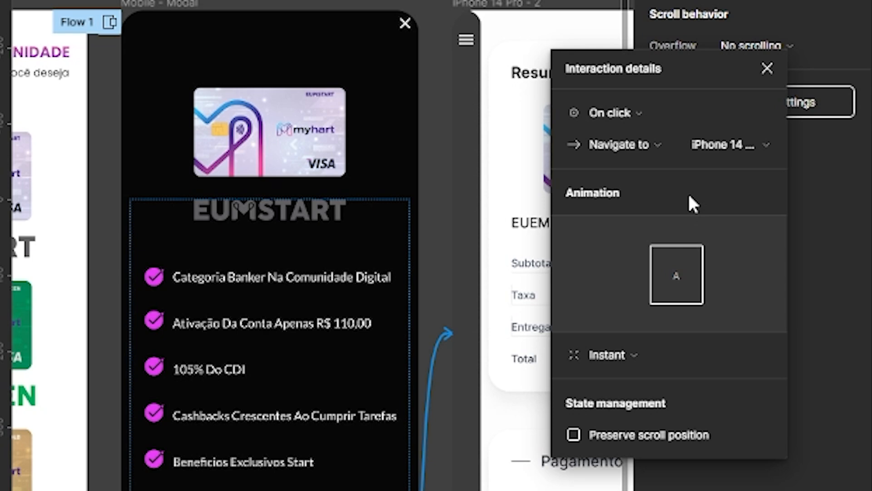
Step: Set the animation of the RESERVAR COMUNIDADE button's navigation to Dissolve and close its interaction details
click(623, 353)
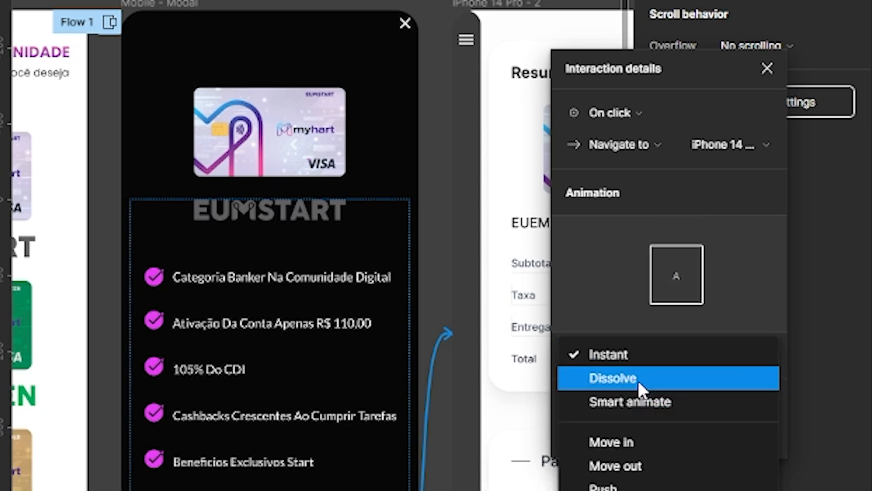
click(637, 379)
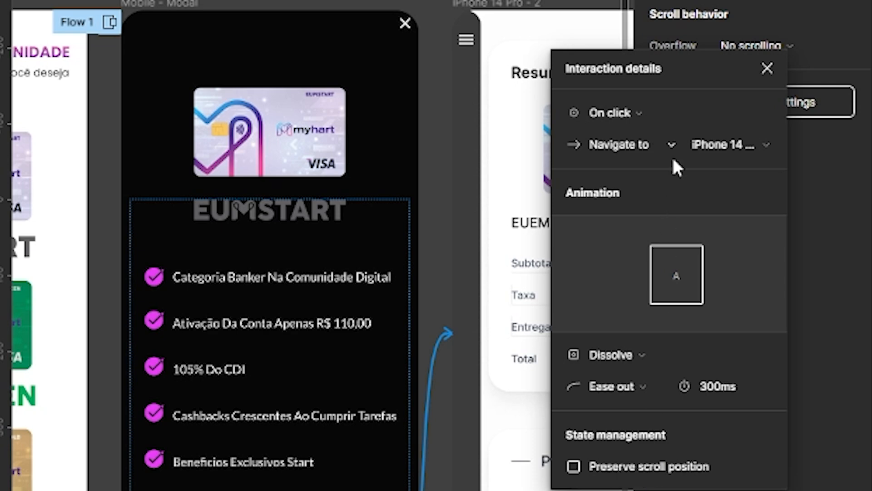
drag(688, 75, 713, 75)
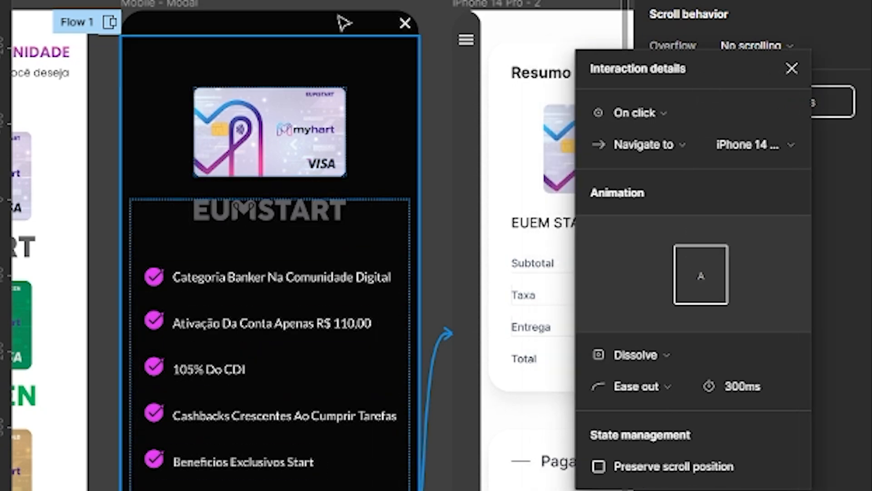
key(Escape)
Step: Rename the iPhone 14 Pro - 2 frame with the order summary as "tela 2"
scroll(361, 2, down, 2)
scroll(361, 3, left, 4)
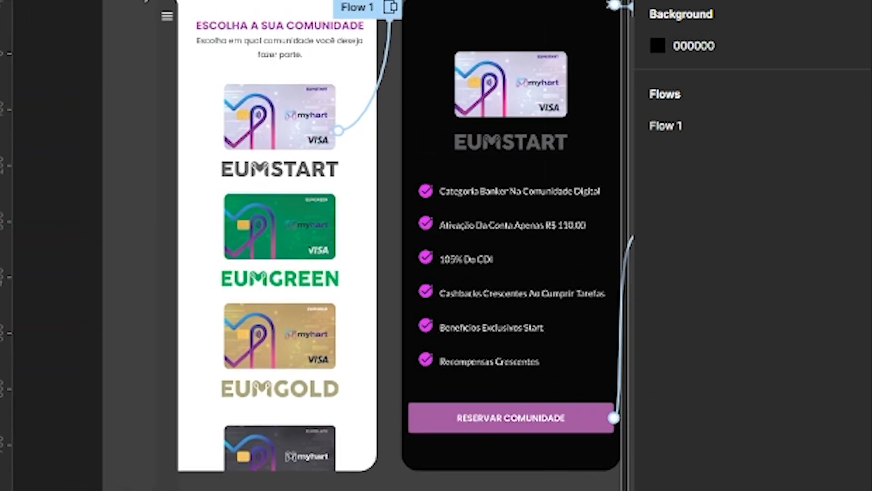
scroll(144, 1, down, 1)
drag(288, 0, 199, 3)
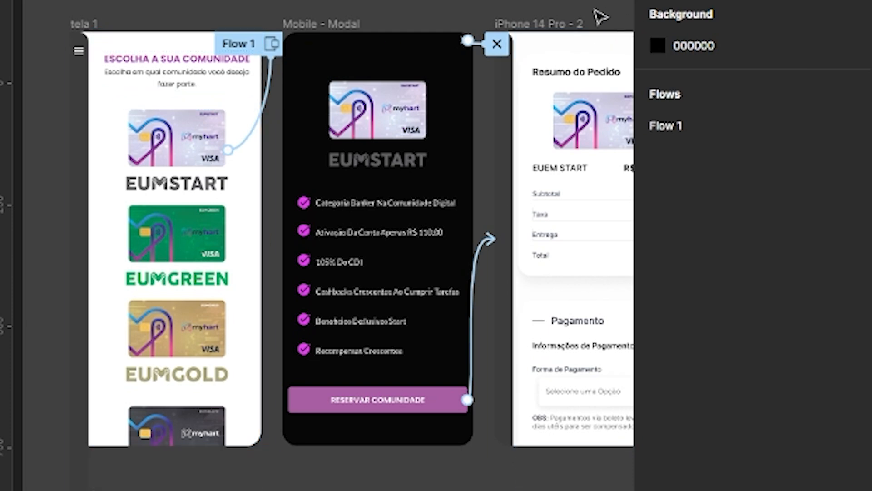
click(547, 23)
text(tela 2)
key(Return)
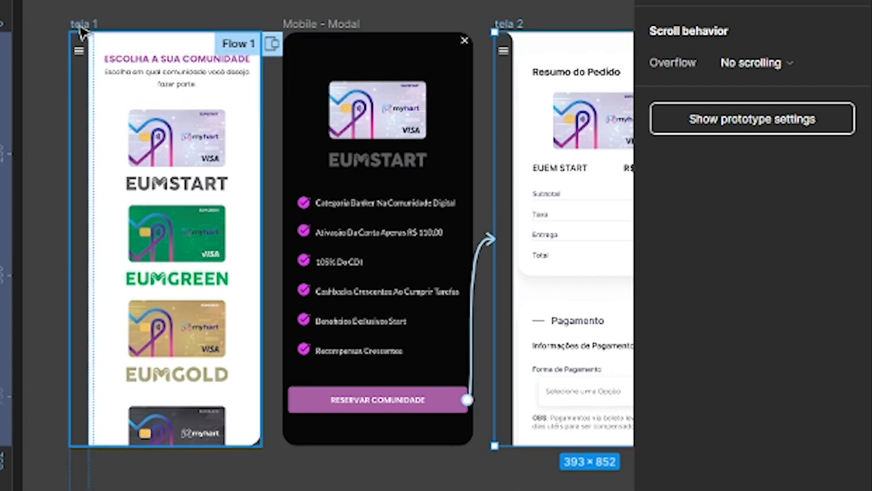
click(84, 23)
click(508, 24)
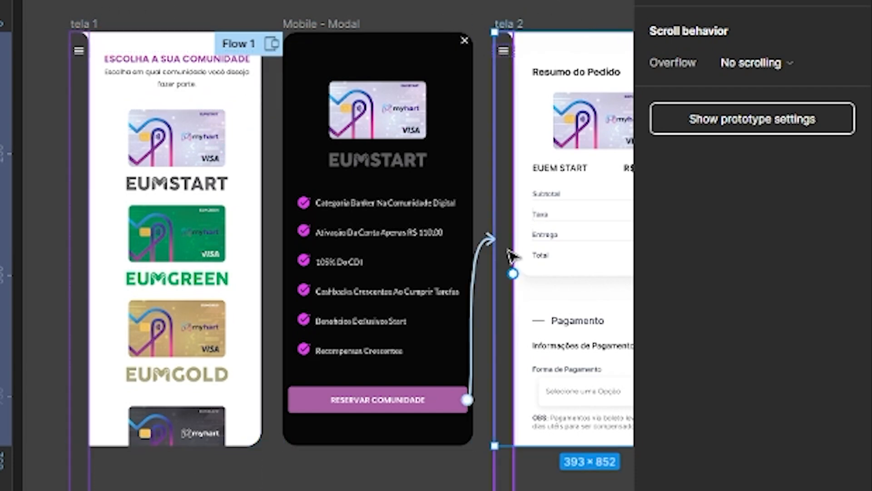
Step: Check the interaction details of the connection from the RESERVAR COMUNIDADE button to tela 2
click(479, 249)
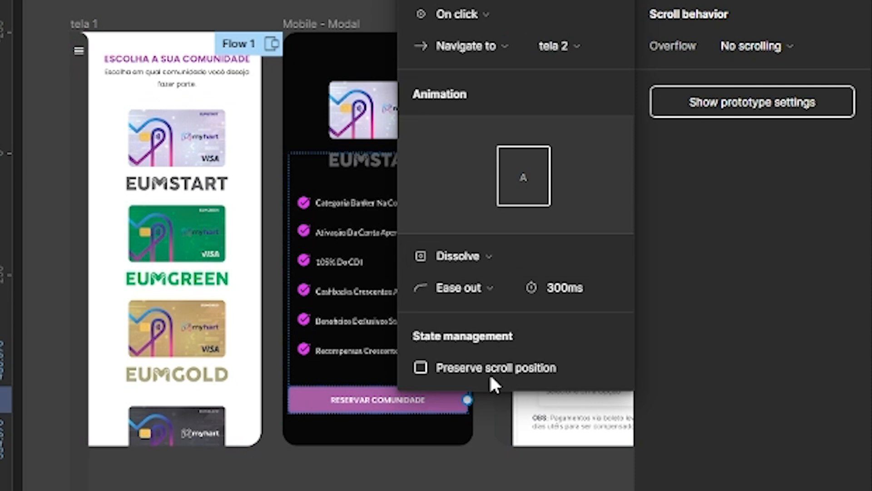
drag(551, 5, 663, 0)
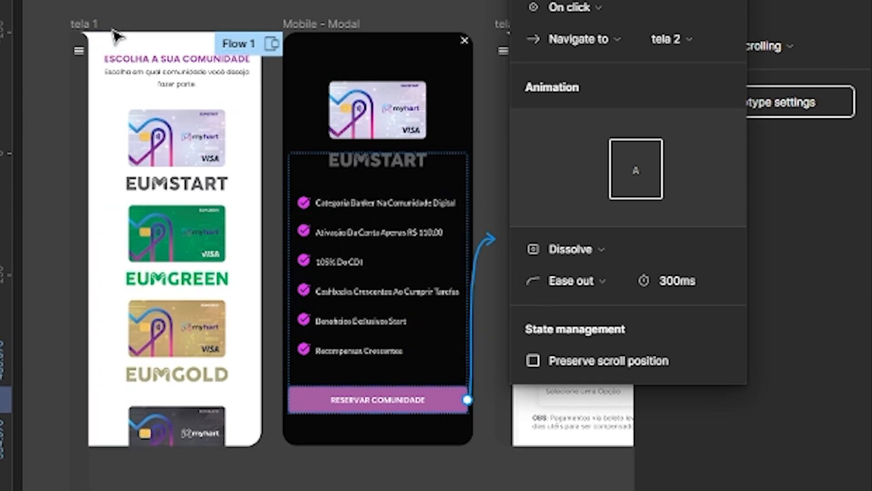
drag(688, 0, 791, 73)
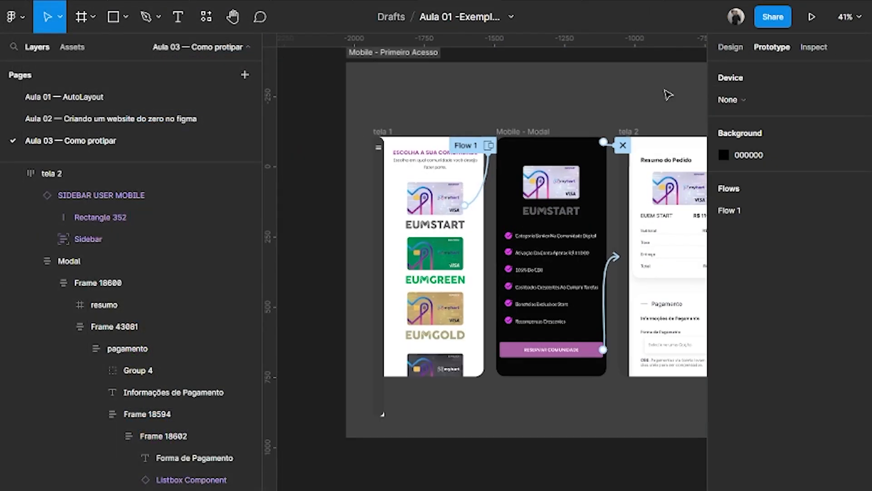
drag(664, 92, 546, 97)
scroll(546, 97, up, 5)
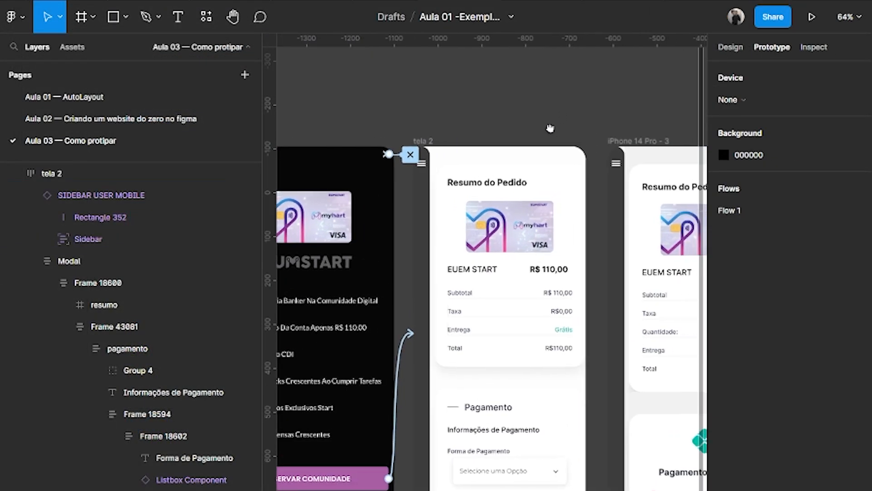
drag(455, 105, 550, 105)
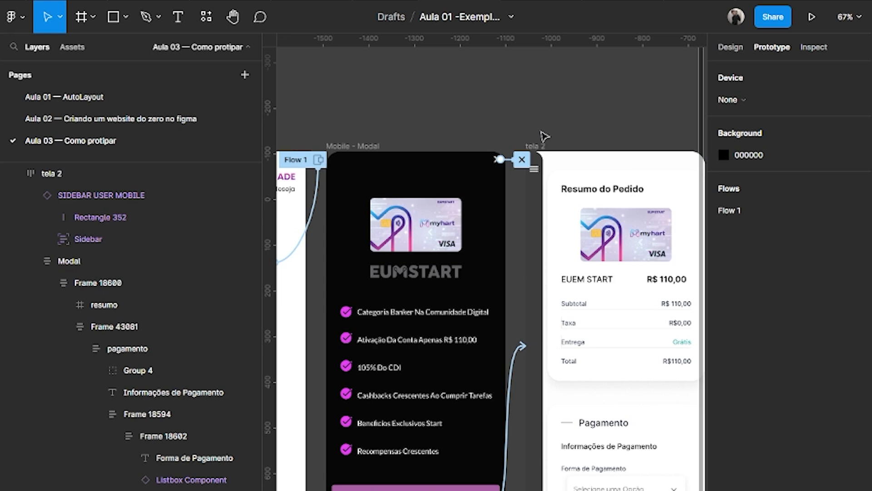
scroll(570, 130, up, 3)
drag(578, 116, 494, 86)
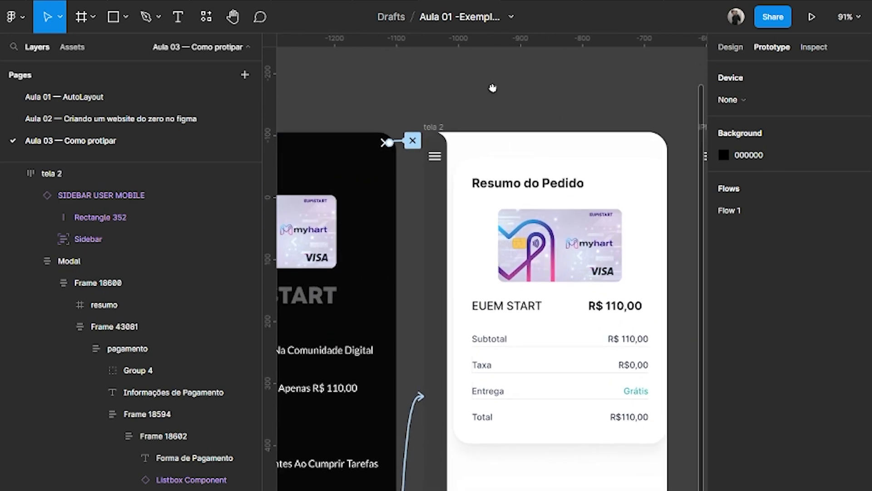
Step: Add an On click interaction to the Sidebar menu icon of the SIDEBAR USER MOBILE component in tela 2
scroll(478, 96, down, 2)
scroll(451, 94, down, 3)
scroll(452, 94, up, 3)
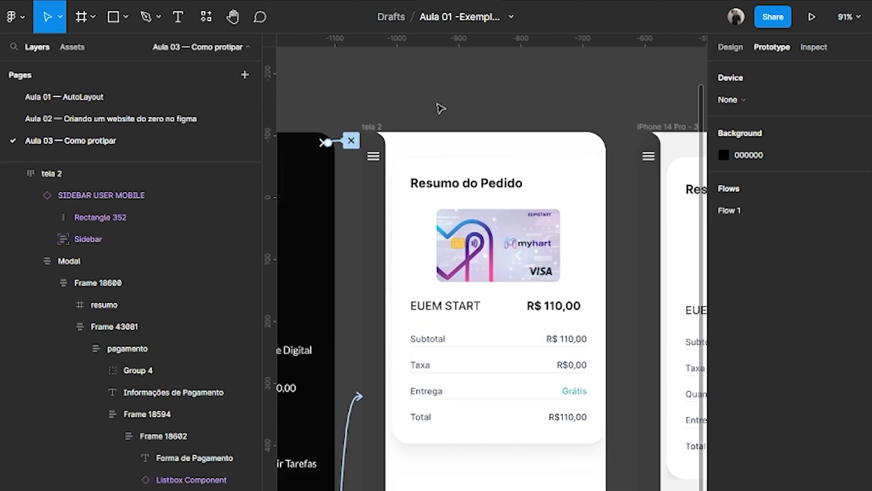
click(382, 129)
click(386, 151)
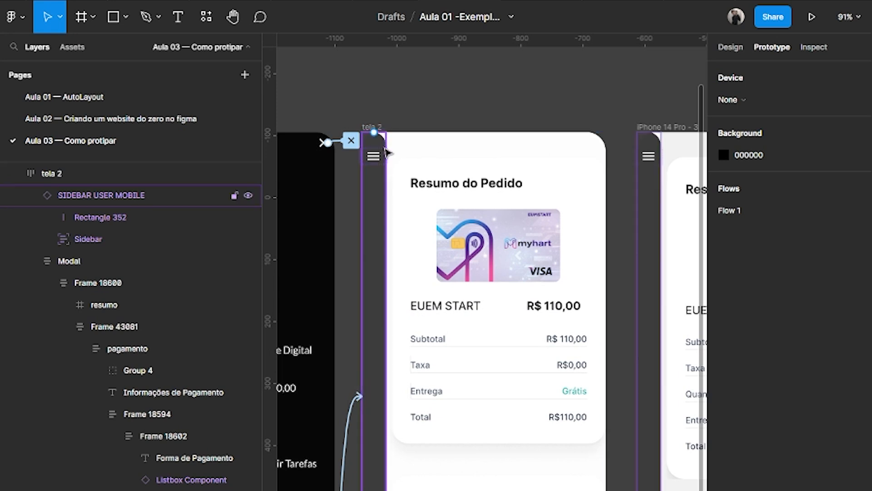
double_click(379, 159)
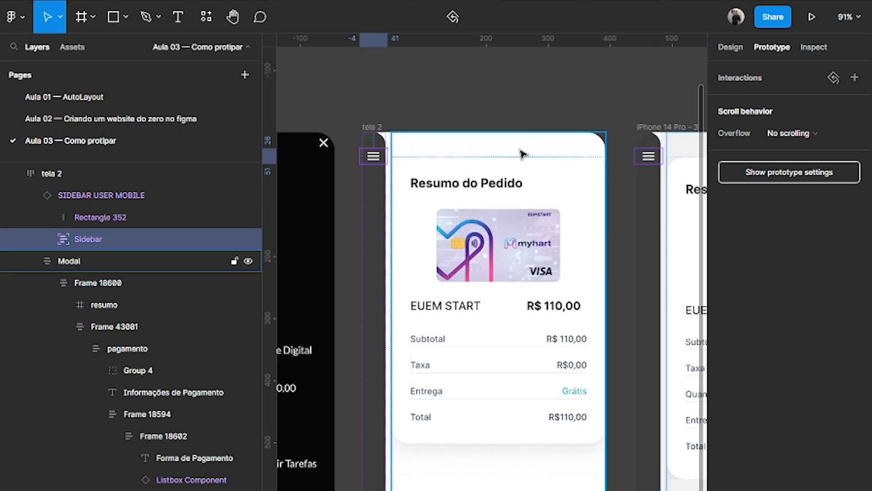
click(854, 77)
click(738, 101)
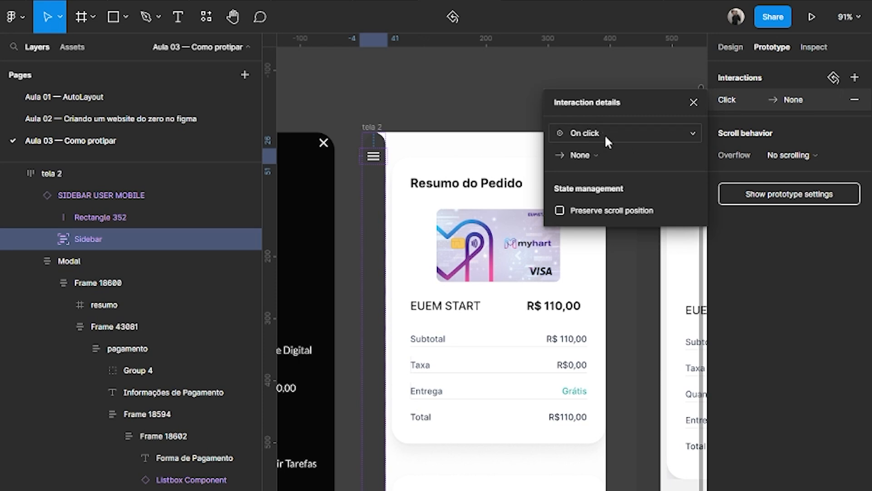
Step: Make the menu icon's interaction a Change to action with Property 1 set to aberto
click(595, 155)
click(606, 198)
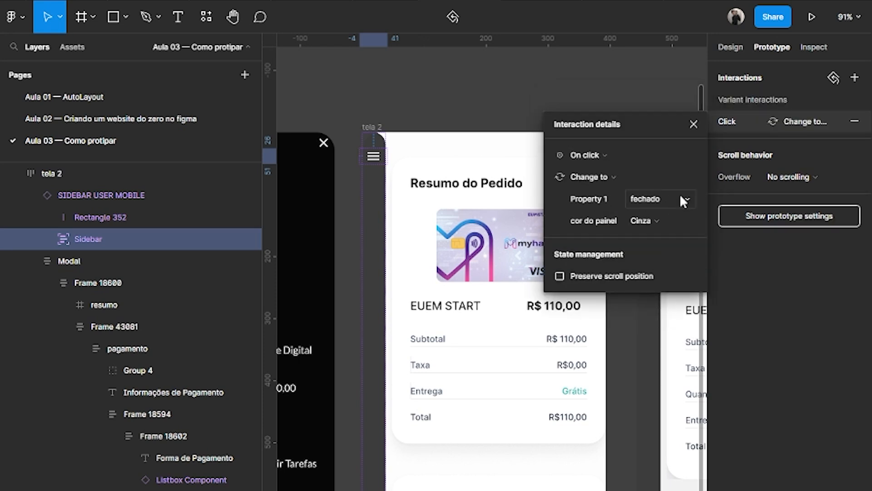
drag(652, 130, 775, 115)
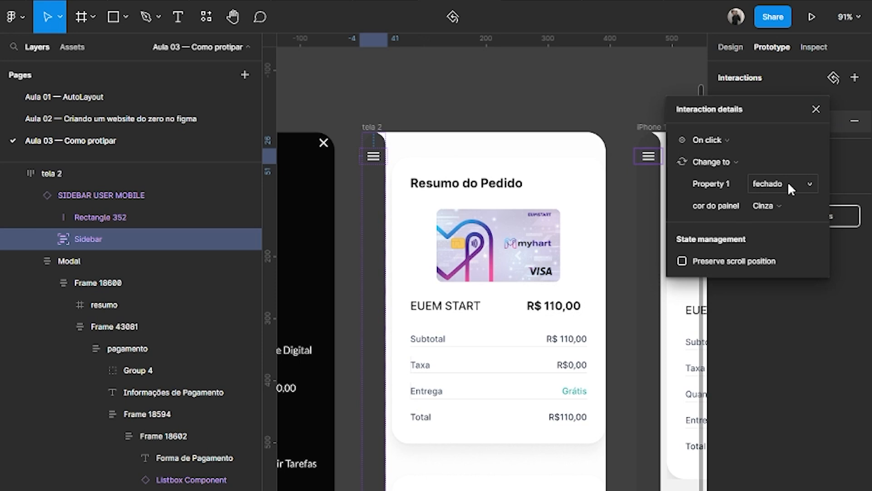
click(786, 181)
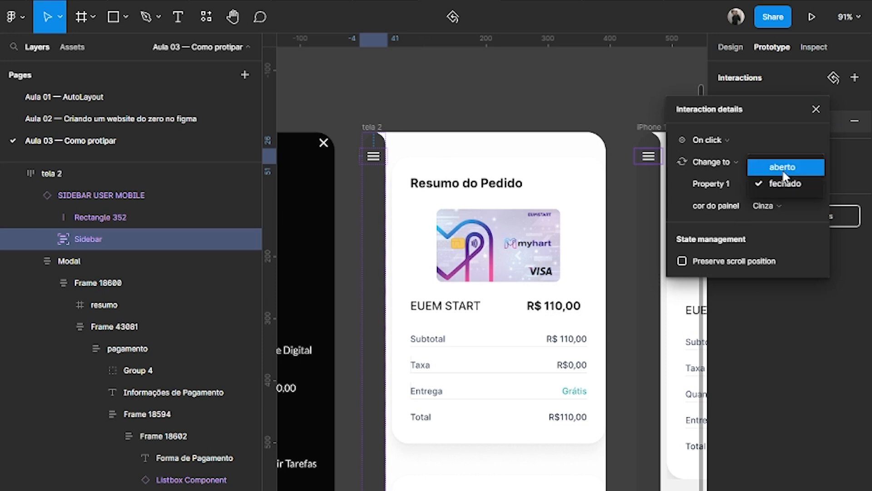
click(787, 167)
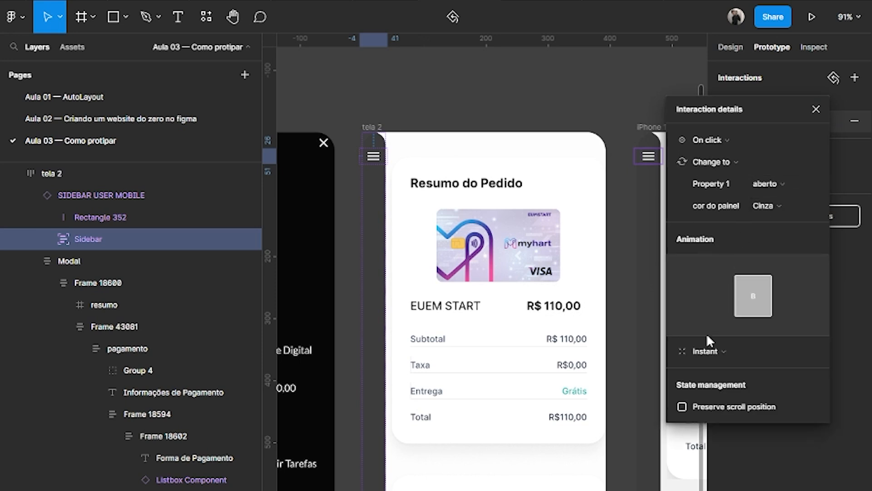
Step: Set the menu icon's variant change animation to Smart animate and close its interaction details
click(707, 350)
click(726, 384)
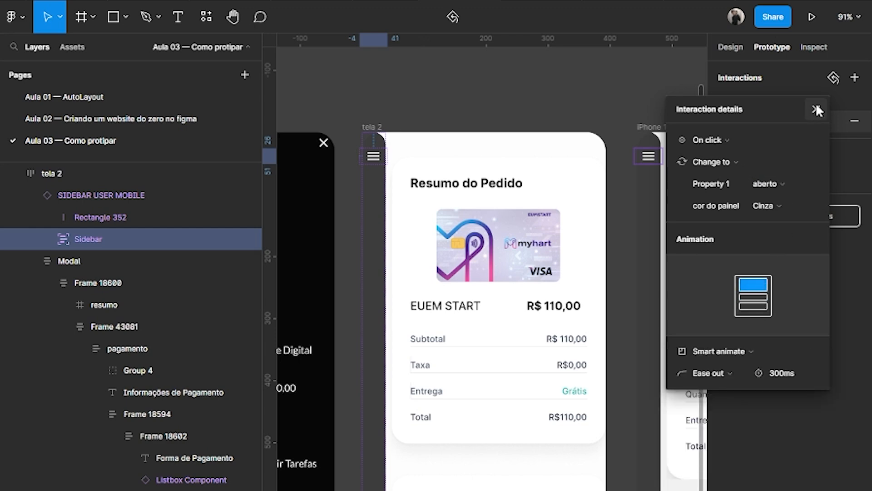
click(816, 109)
click(675, 112)
Step: Turn off Clip content on the tela 2 frame and inspect the payment form that extends below it
scroll(553, 265, down, 7)
scroll(566, 268, up, 3)
scroll(566, 268, down, 5)
scroll(499, 205, up, 3)
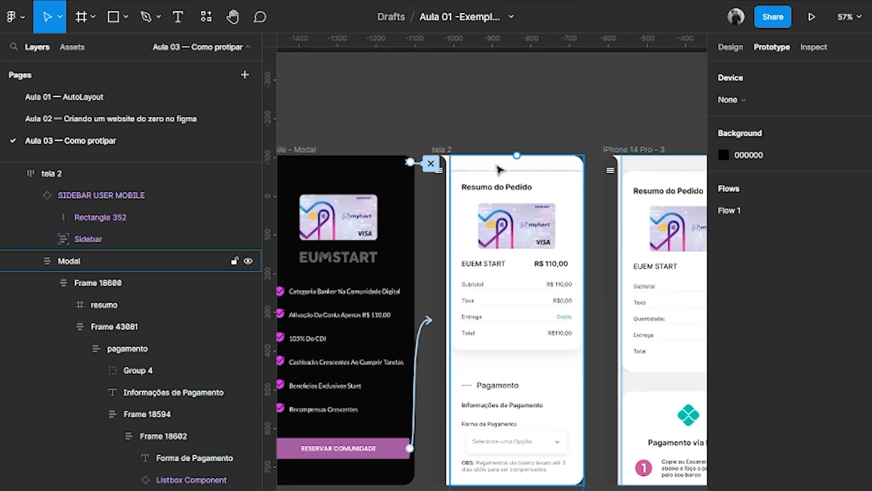
click(449, 152)
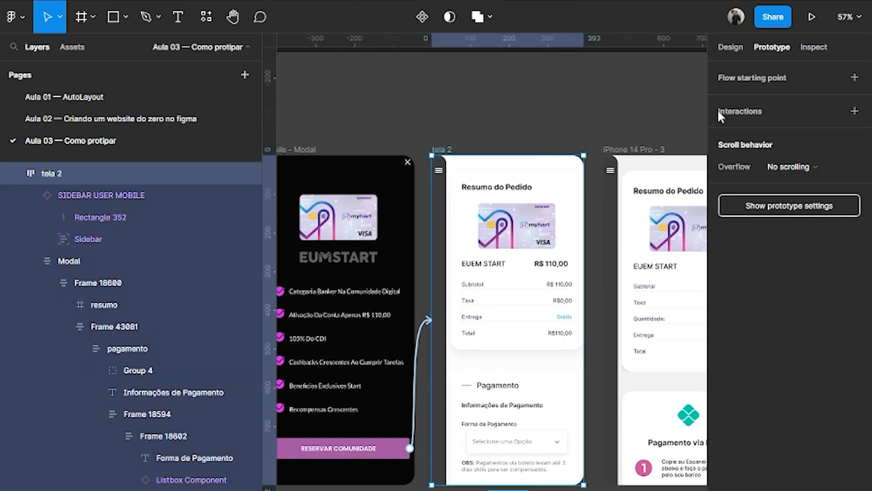
click(730, 47)
click(724, 215)
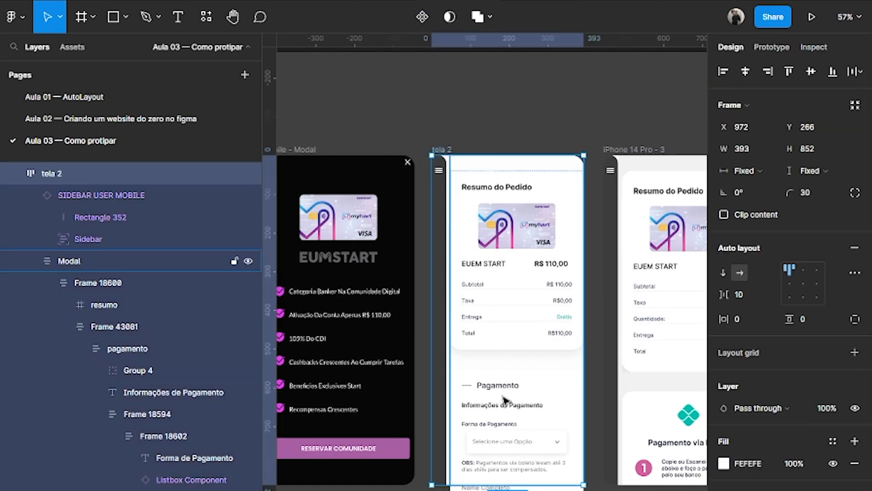
scroll(523, 428, down, 5)
scroll(563, 423, up, 1)
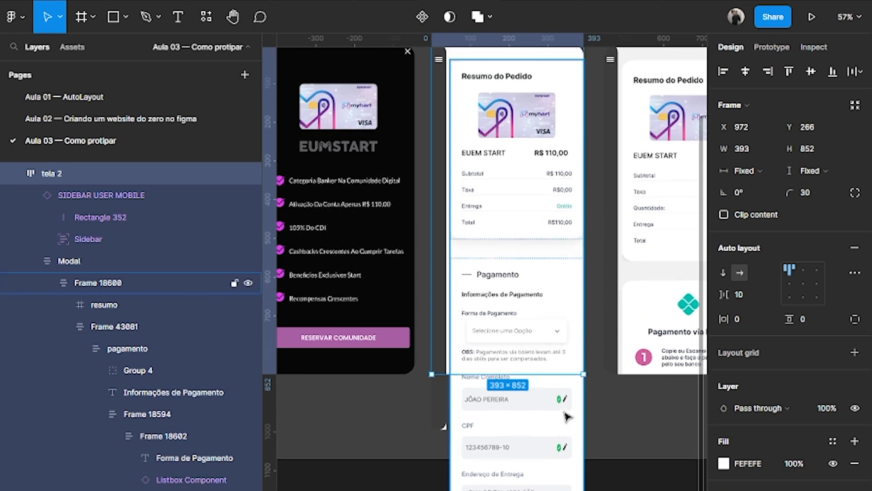
click(603, 424)
Step: Set the scroll overflow of the Modal frame inside tela 2 to Vertical
scroll(554, 224, up, 3)
click(546, 230)
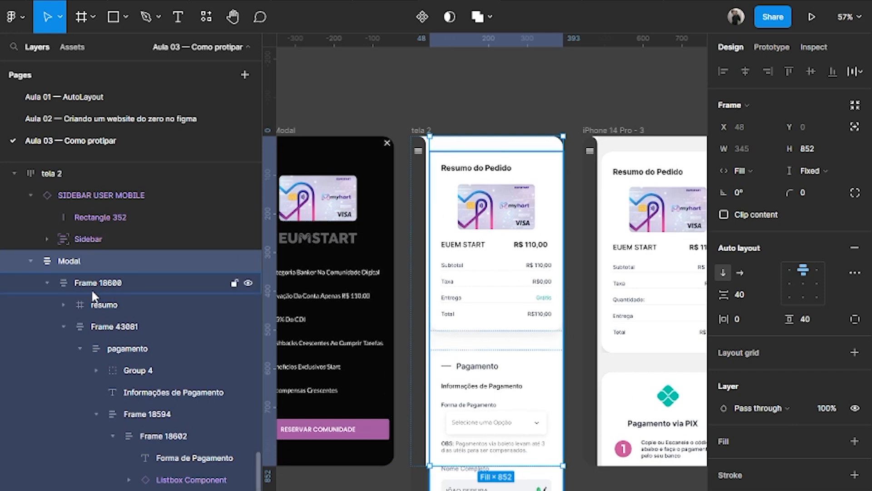
click(39, 261)
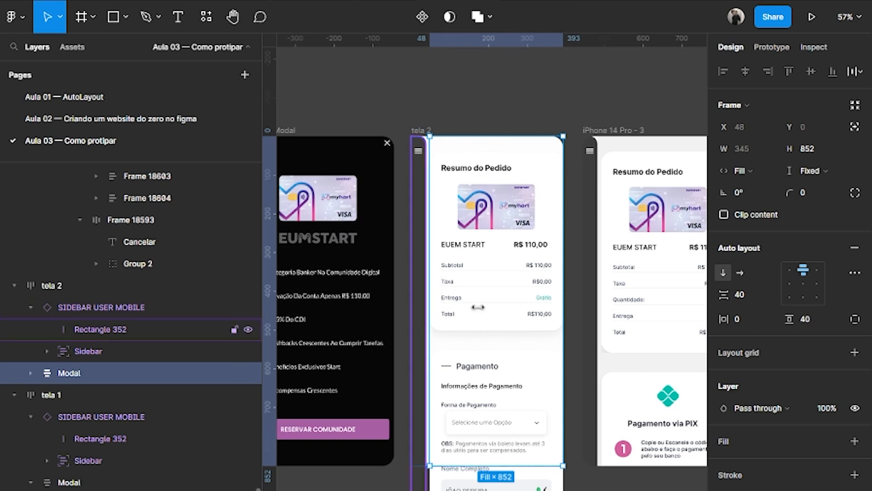
click(774, 47)
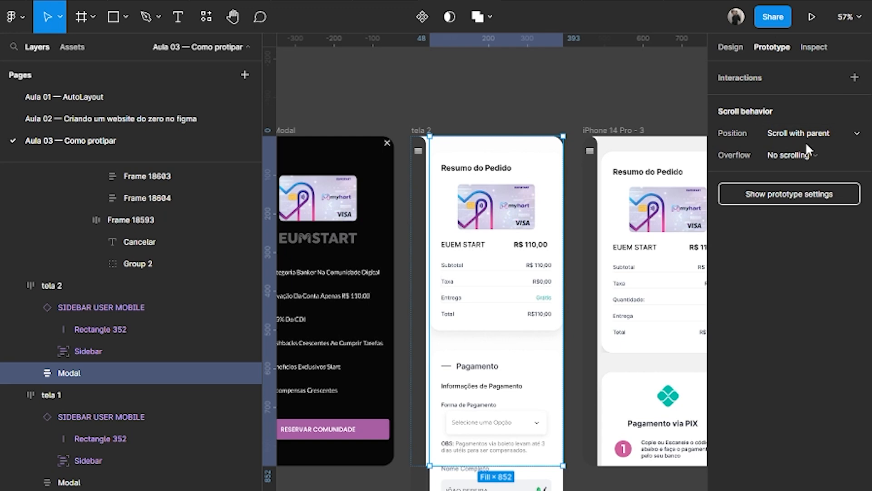
click(790, 155)
click(806, 189)
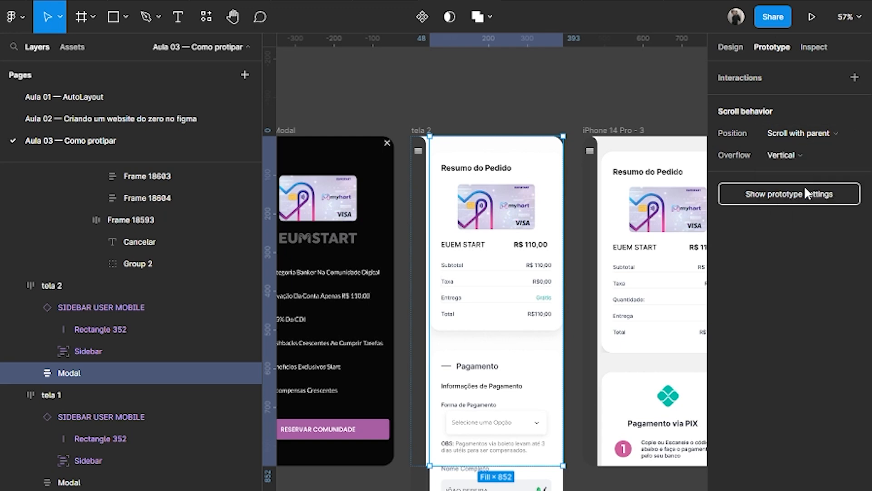
click(565, 117)
Step: Add an On click interaction without an action to the Forma de Pagamento dropdown component in tela 2
scroll(525, 334, up, 3)
drag(543, 321, 506, 311)
scroll(506, 312, up, 1)
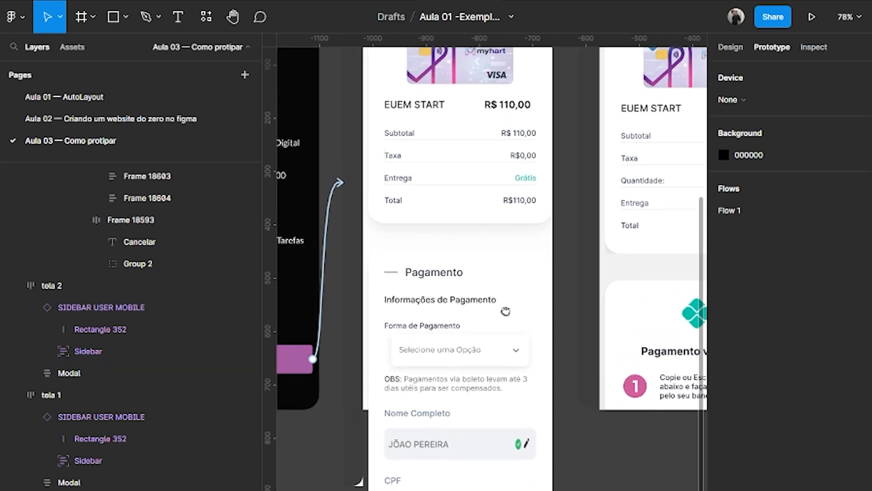
click(491, 347)
double_click(491, 347)
double_click(490, 347)
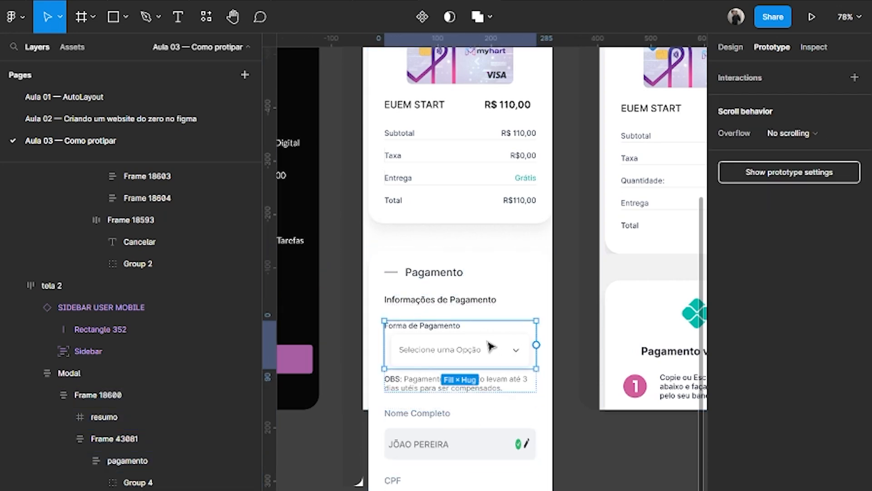
double_click(491, 347)
double_click(502, 338)
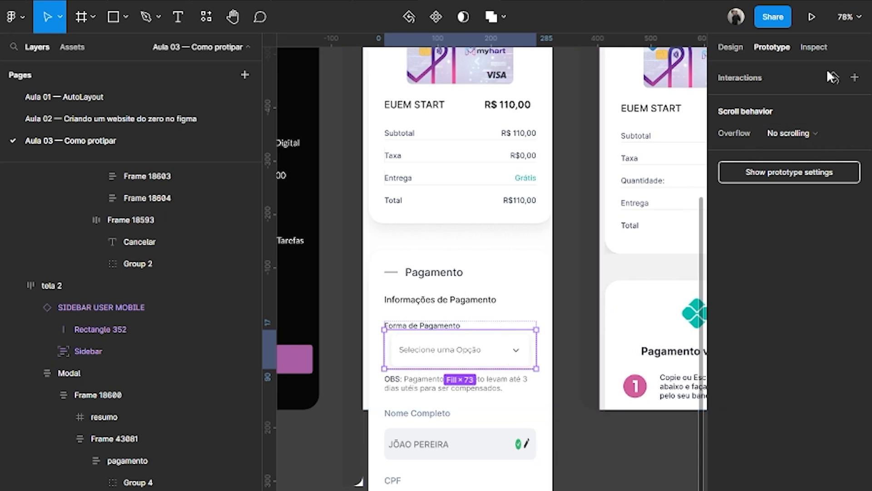
click(857, 77)
click(743, 102)
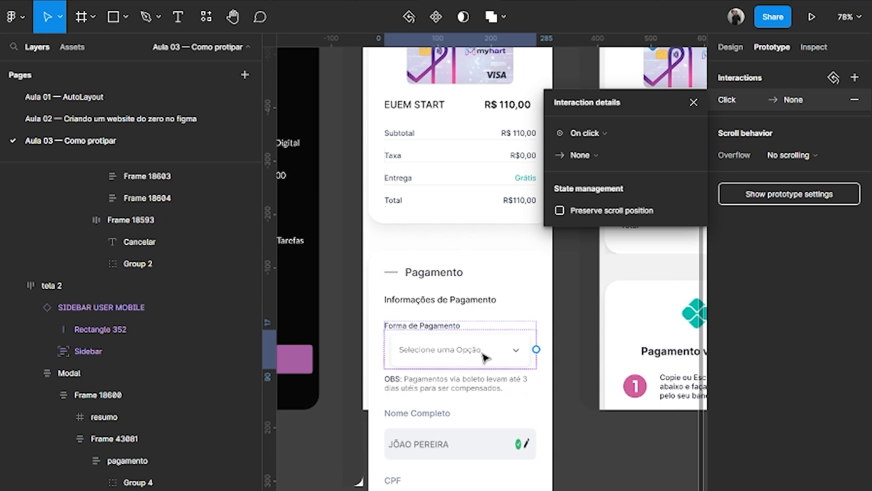
click(694, 102)
click(578, 429)
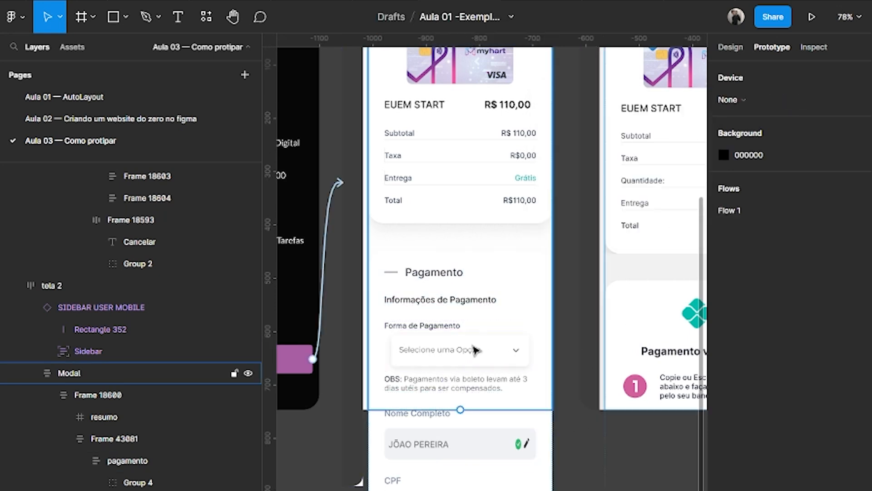
Step: Make the Forma de Pagamento dropdown's click interaction a Change to action with Property 1 set to Variant2
click(476, 350)
double_click(476, 350)
double_click(475, 351)
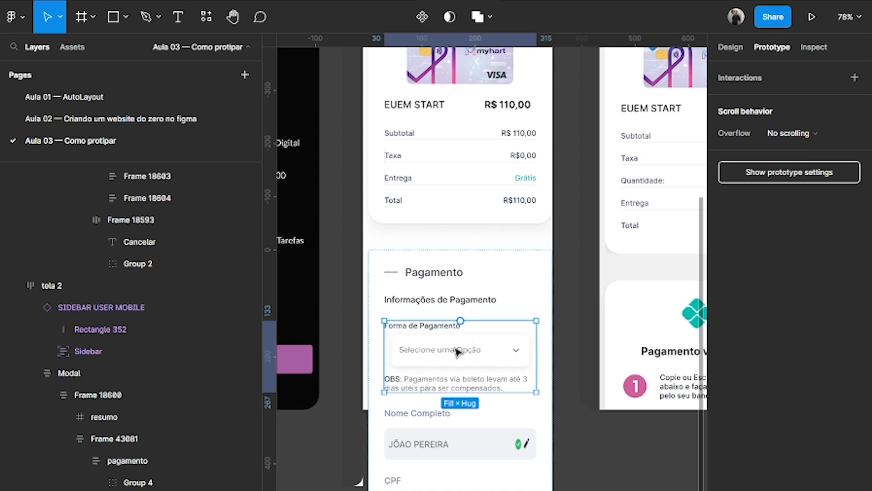
double_click(458, 351)
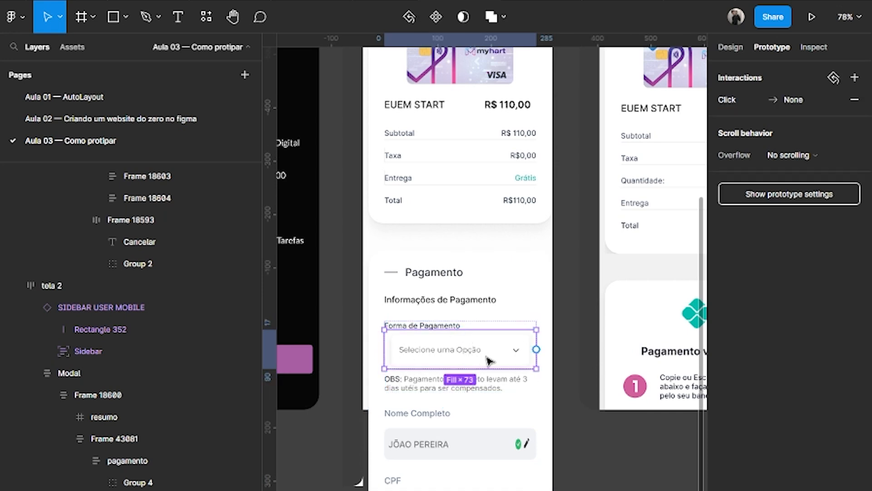
click(490, 384)
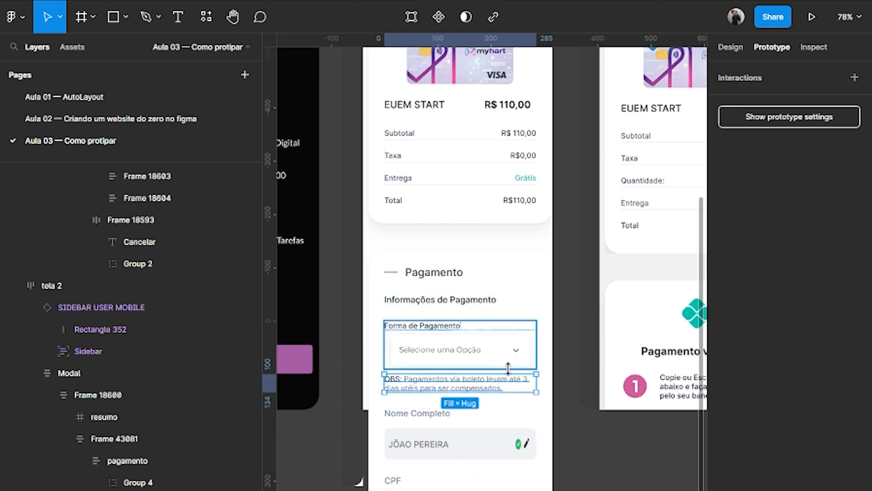
click(519, 316)
double_click(509, 351)
double_click(508, 351)
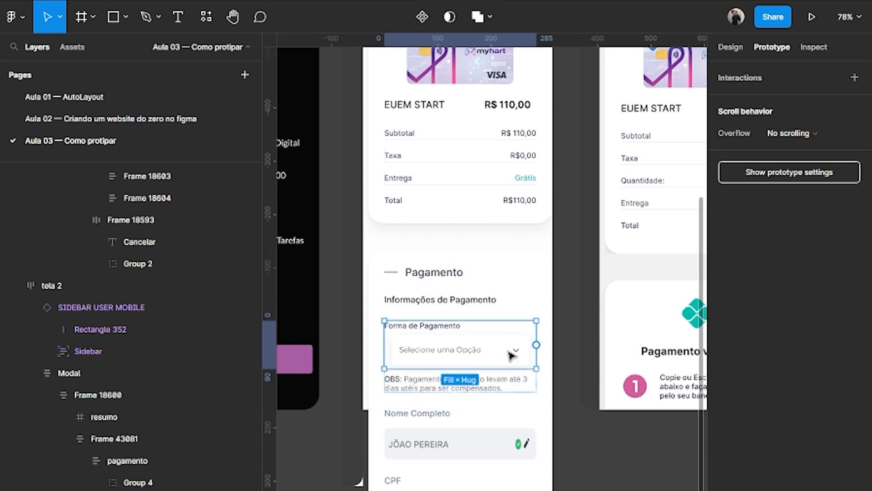
click(512, 354)
click(759, 99)
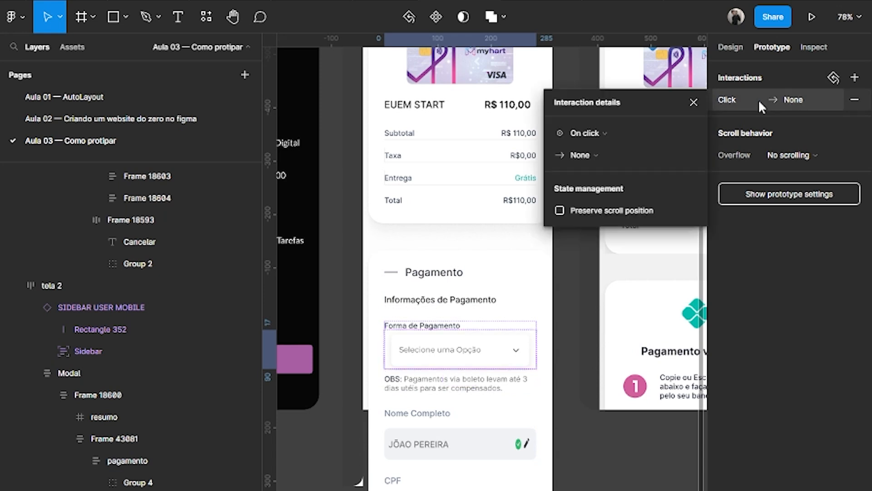
drag(678, 104, 653, 171)
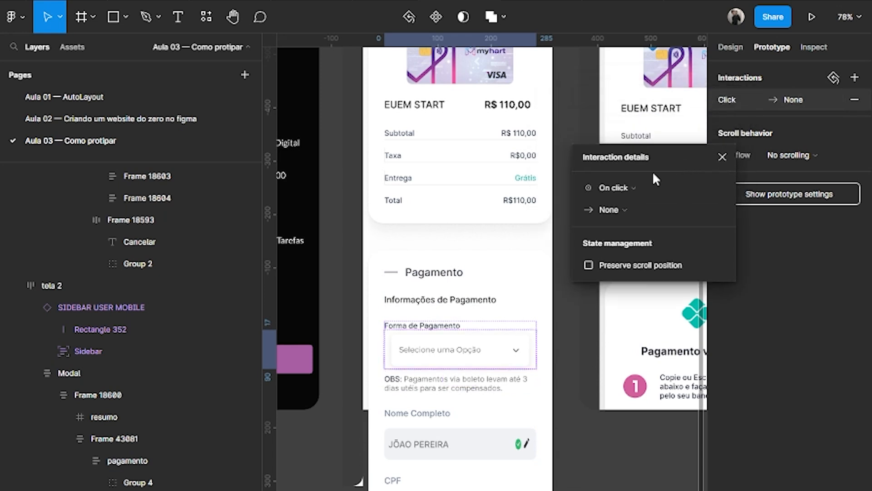
click(614, 212)
click(618, 253)
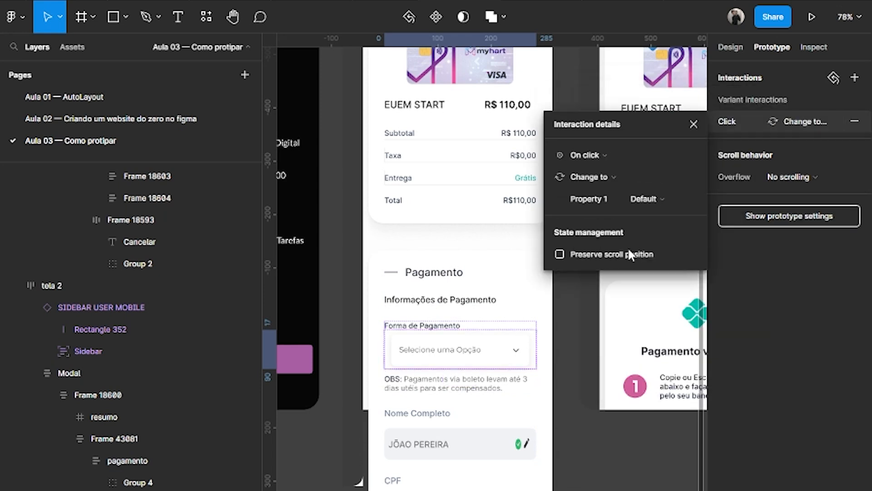
click(648, 199)
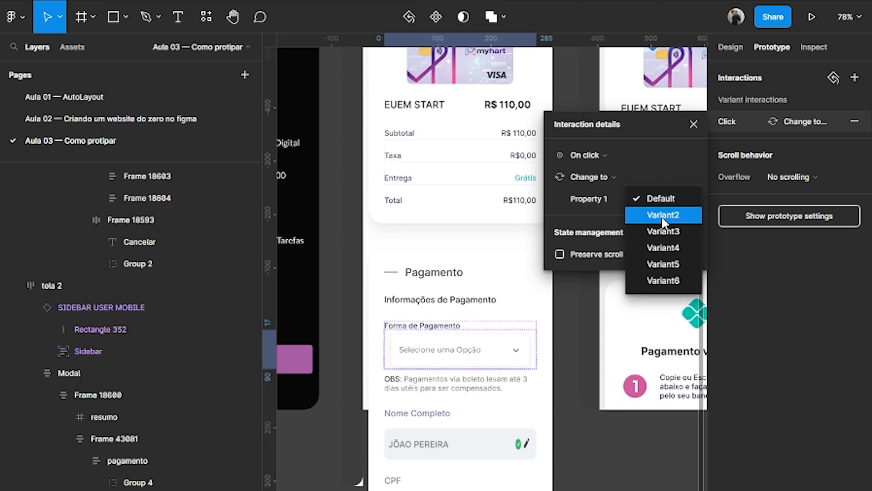
click(661, 215)
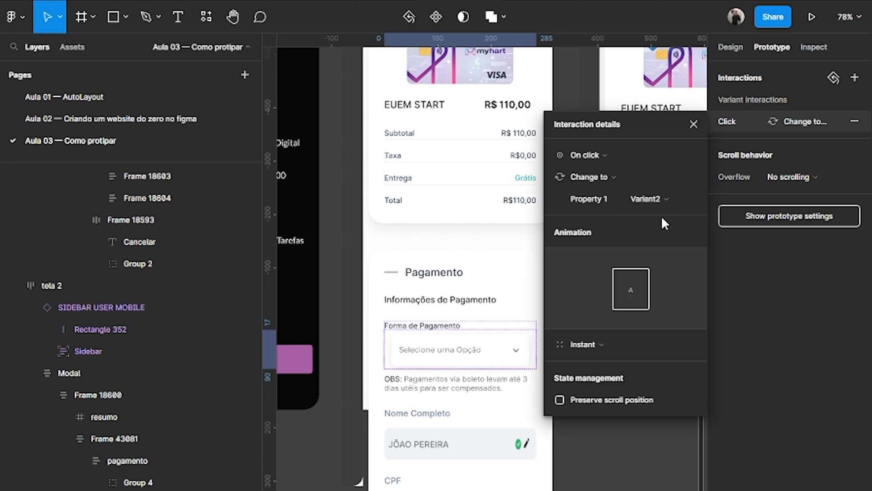
Step: Set the Forma de Pagamento dropdown's variant change animation to Smart animate and close its interaction details
click(587, 342)
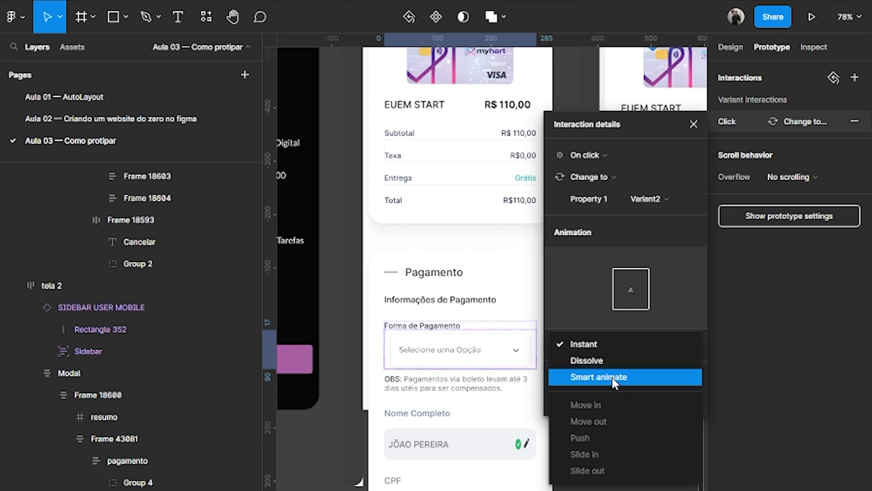
click(614, 382)
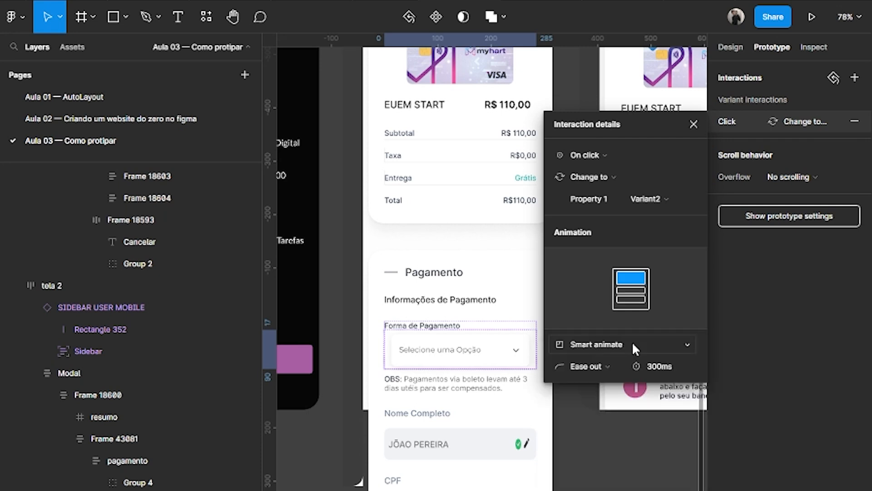
click(694, 124)
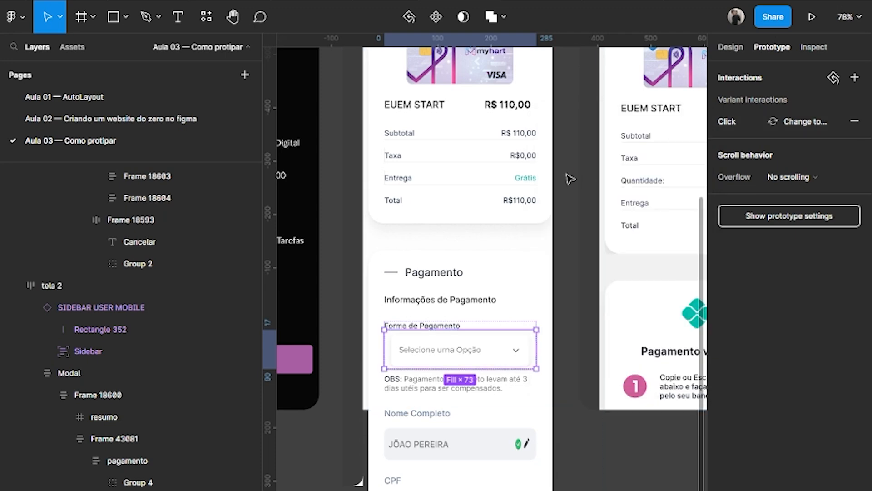
click(580, 457)
scroll(527, 416, down, 4)
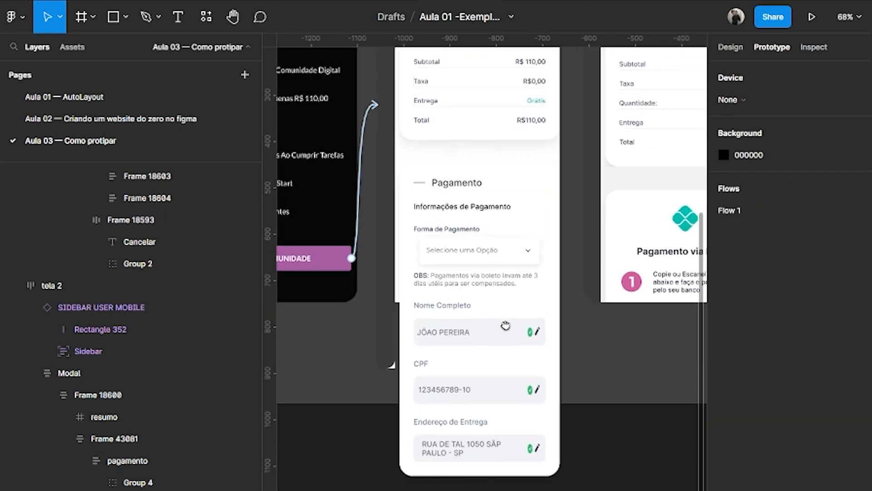
Step: Apply the Fuschia/100 color style to the Cancelar text below the payment form in tela 2
ctrl+scroll(470, 452, up, 5)
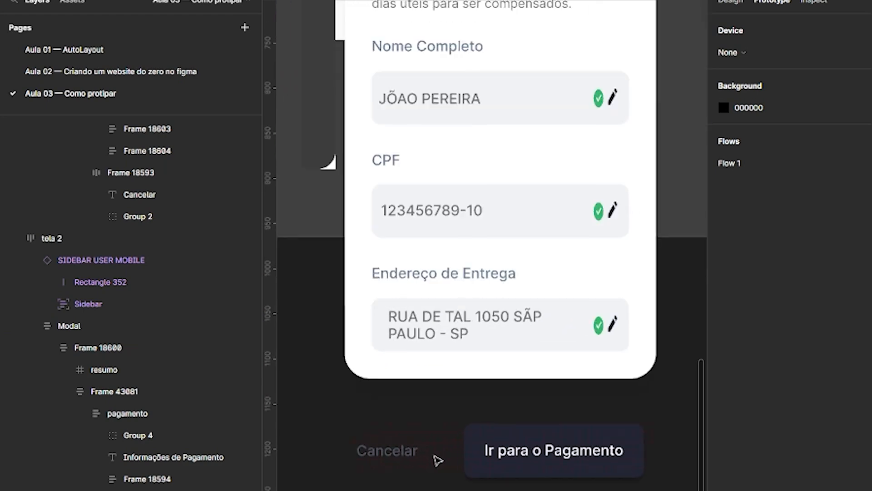
scroll(462, 436, up, 2)
ctrl+click(400, 423)
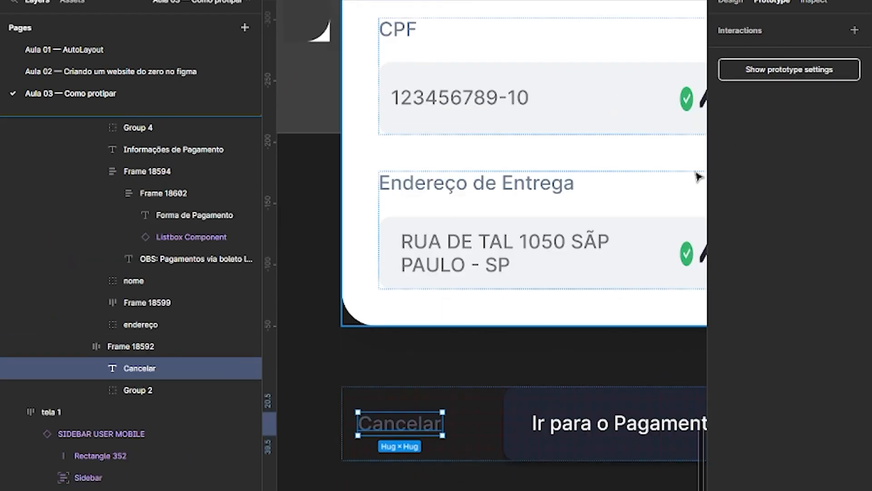
click(733, 2)
click(723, 362)
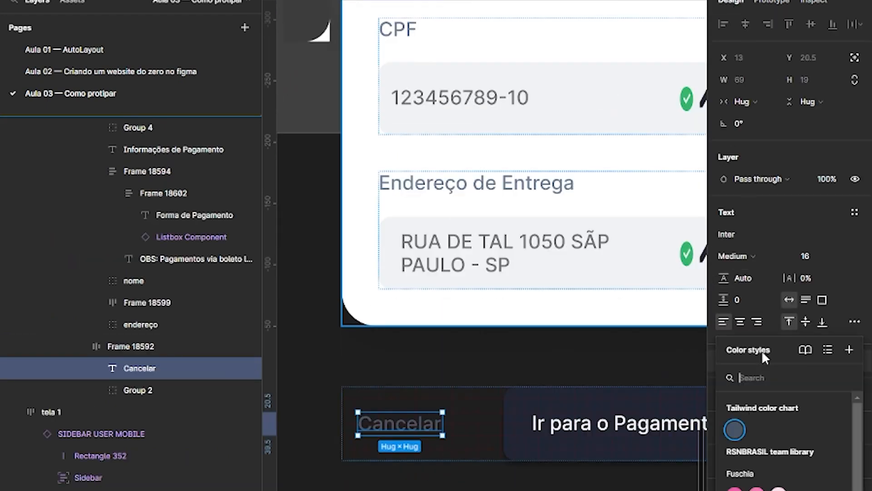
scroll(790, 454, down, 3)
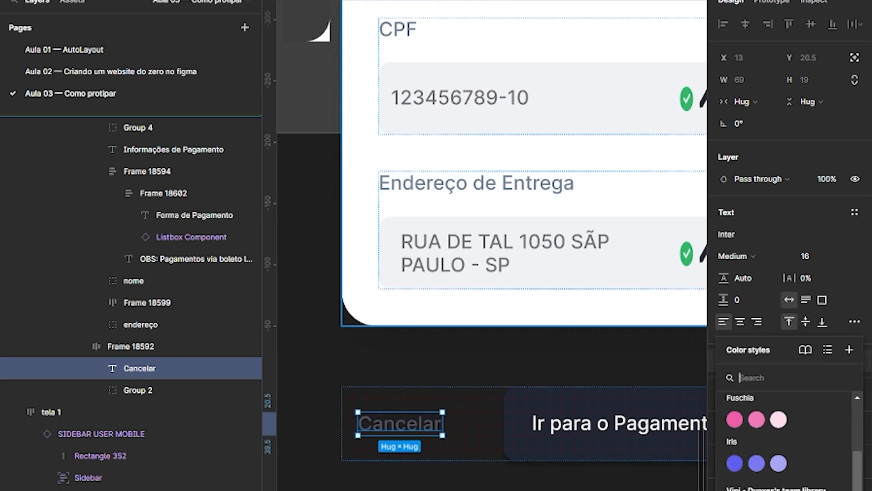
scroll(796, 478, up, 3)
scroll(796, 478, up, 1)
scroll(797, 477, down, 3)
scroll(796, 477, up, 3)
click(735, 487)
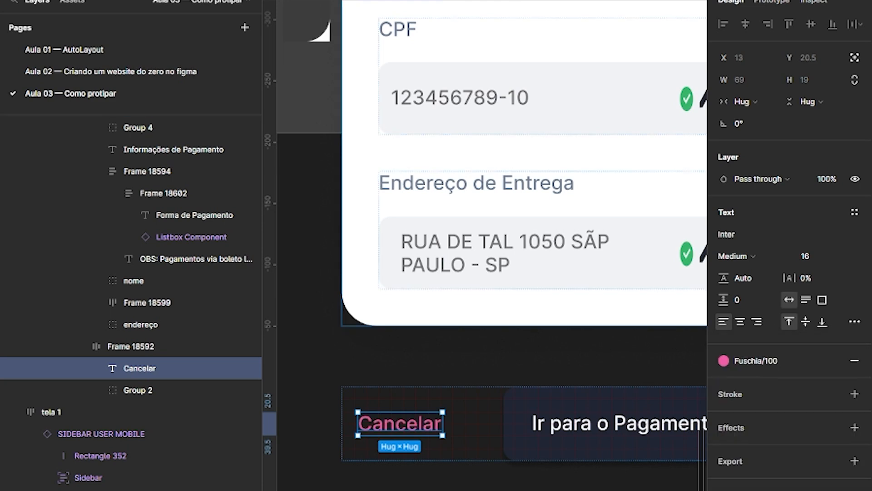
click(597, 462)
scroll(597, 463, down, 1)
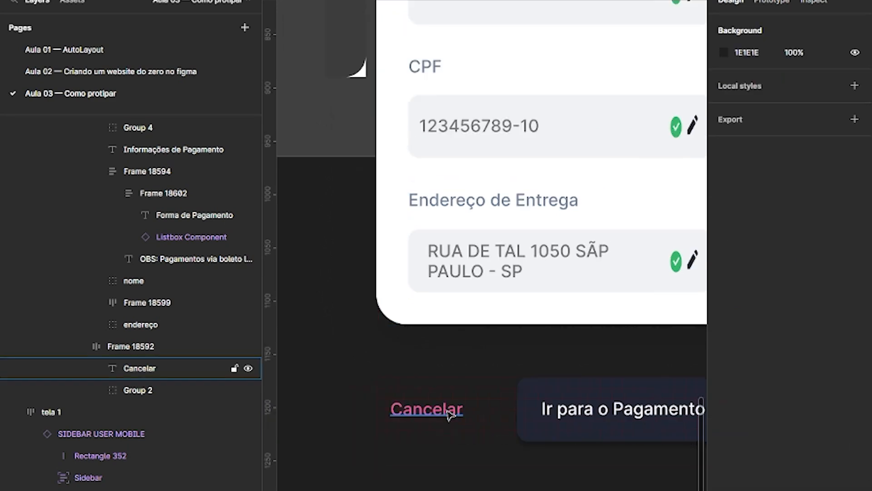
scroll(512, 387, down, 1)
drag(564, 360, 491, 354)
click(545, 406)
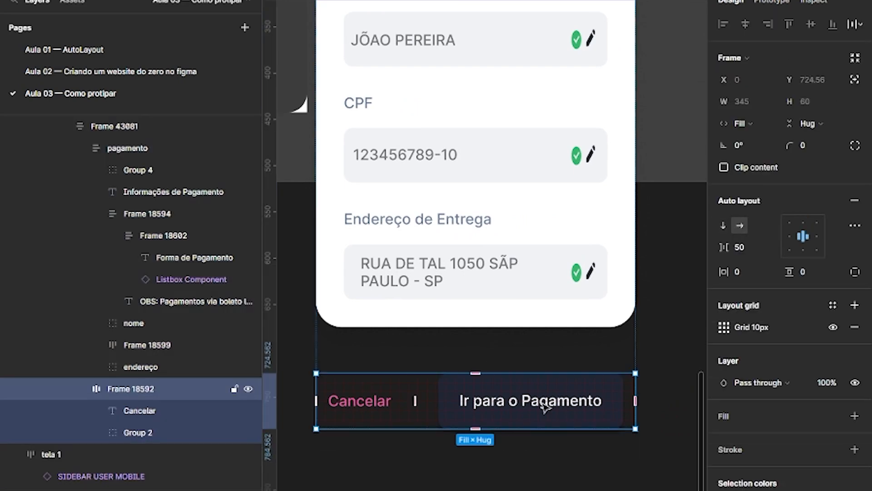
click(545, 407)
click(459, 353)
scroll(450, 369, down, 2)
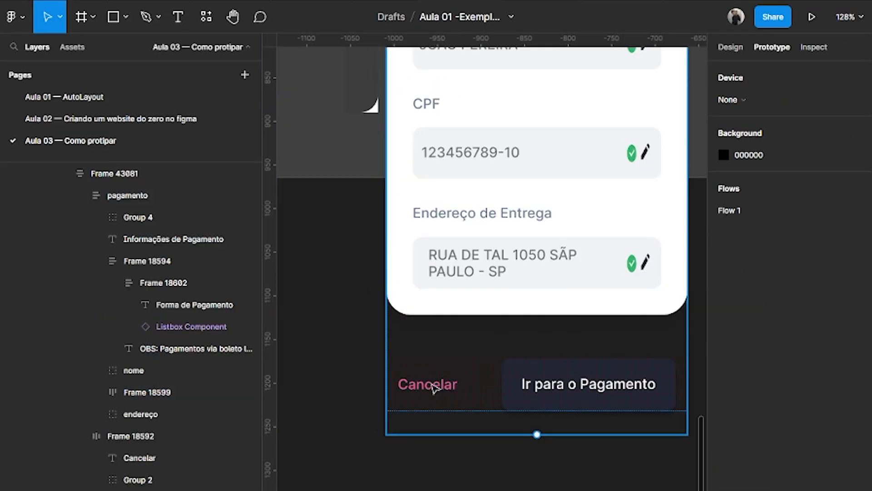
Step: Try to link the Cancelar text in tela 2 to tela 1 with an on-click navigation, and undo the link
click(432, 386)
click(425, 386)
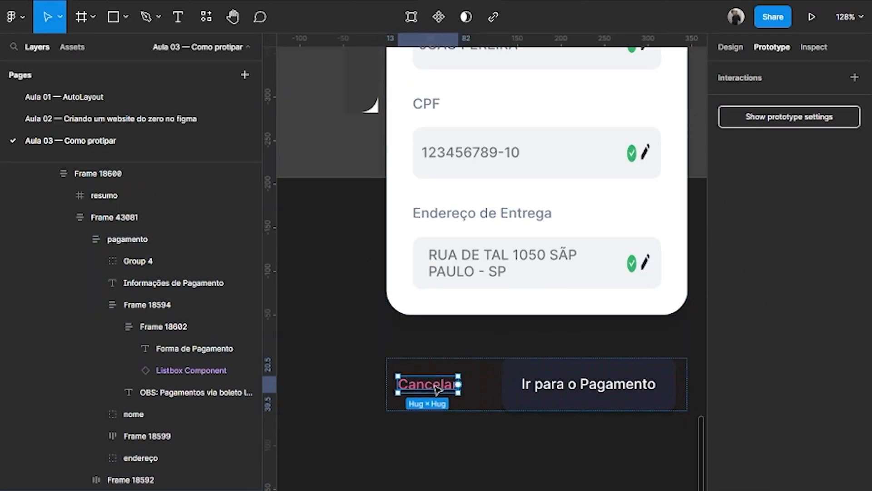
ctrl+scroll(422, 385, down, 4)
ctrl+scroll(422, 385, up, 4)
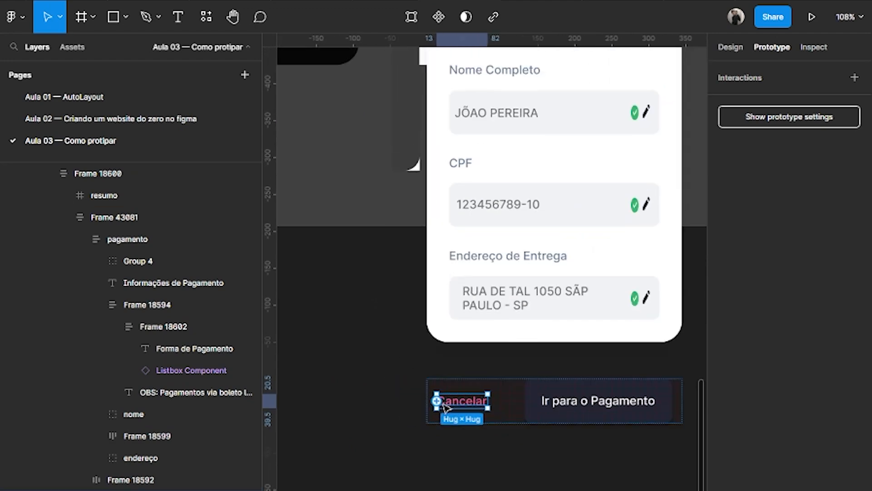
ctrl+scroll(406, 294, down, 4)
drag(437, 400, 361, 138)
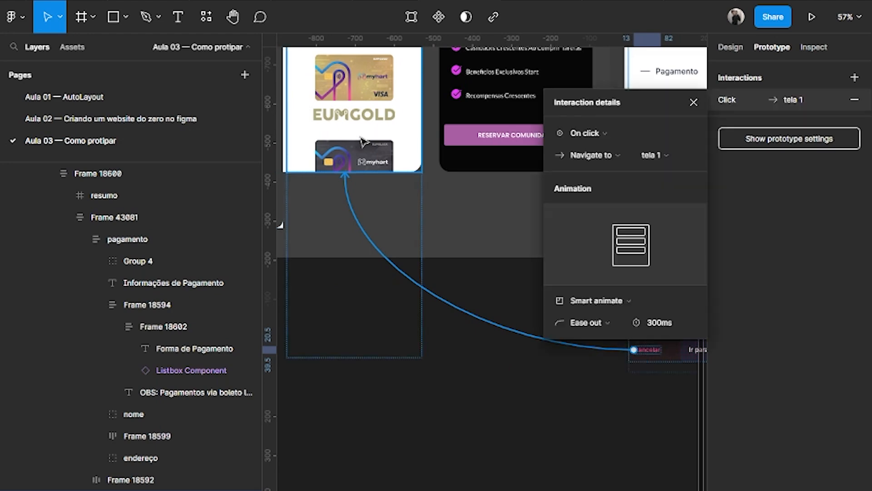
key(ctrl+z)
Step: Add an On click interaction with the Back action to the Cancelar text in tela 2
scroll(679, 351, down, 3)
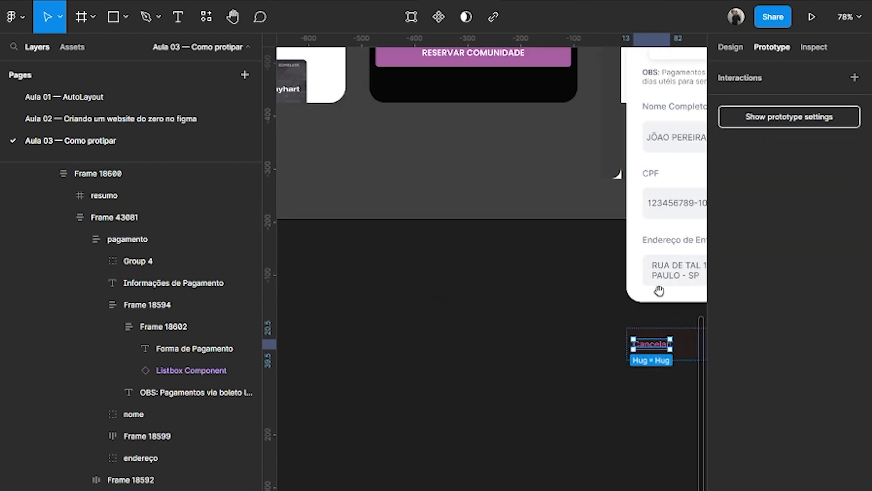
ctrl+scroll(567, 356, down, 4)
ctrl+scroll(552, 363, up, 5)
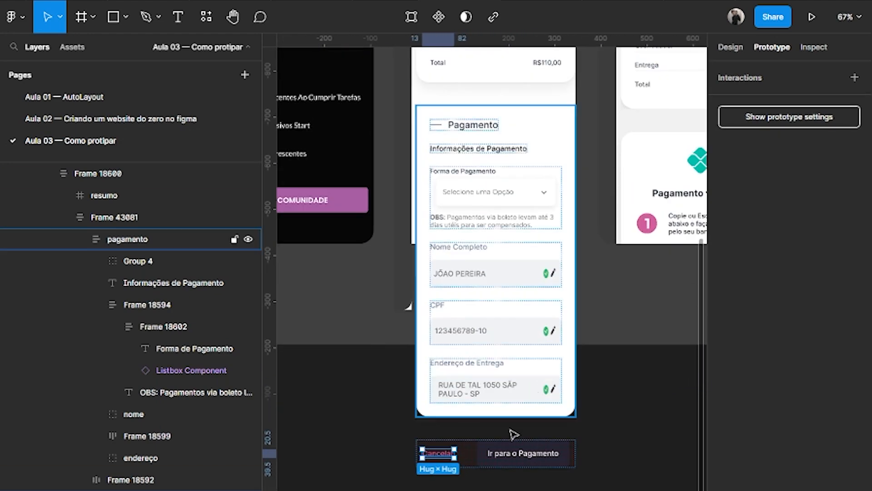
ctrl+scroll(492, 392, down, 1)
drag(477, 353, 496, 361)
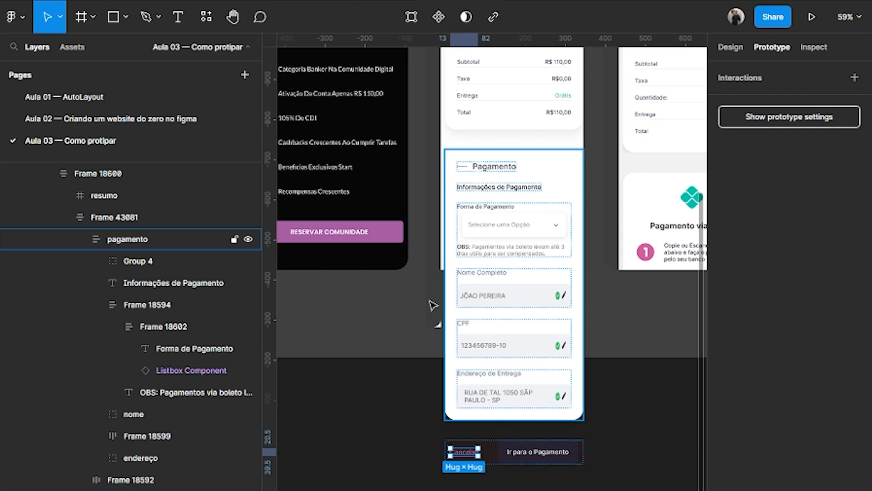
scroll(457, 456, up, 1)
scroll(457, 455, up, 5)
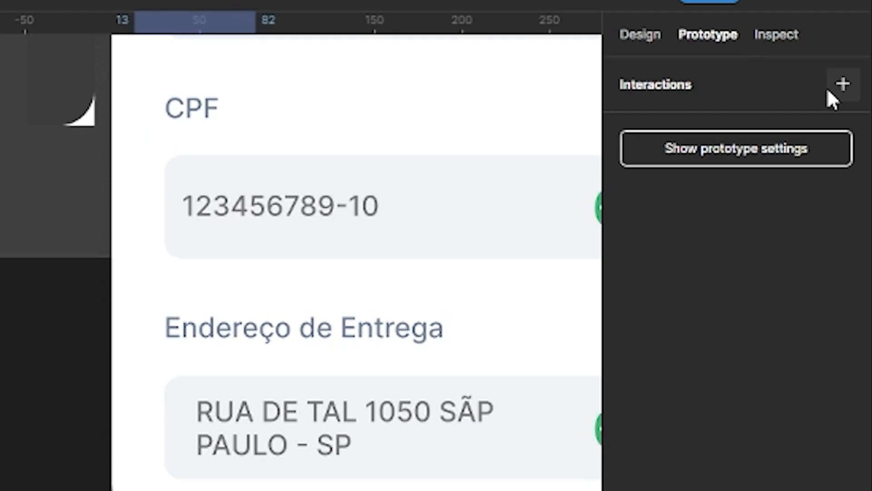
click(841, 86)
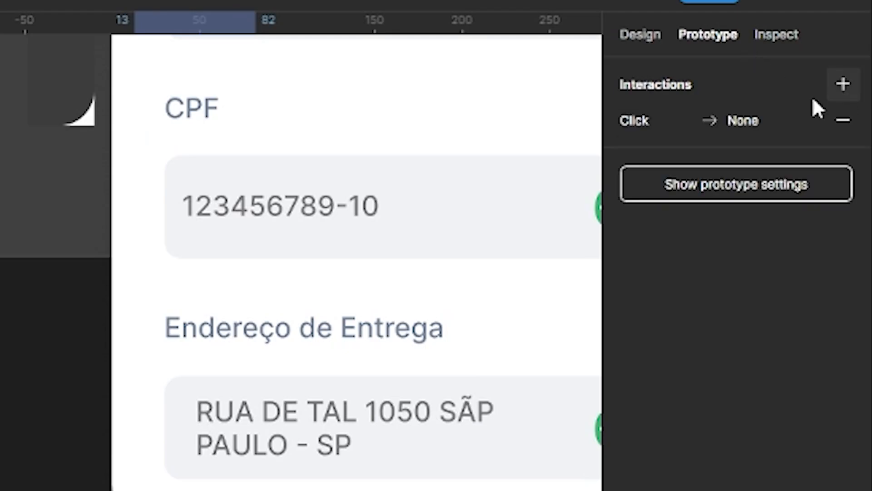
click(664, 127)
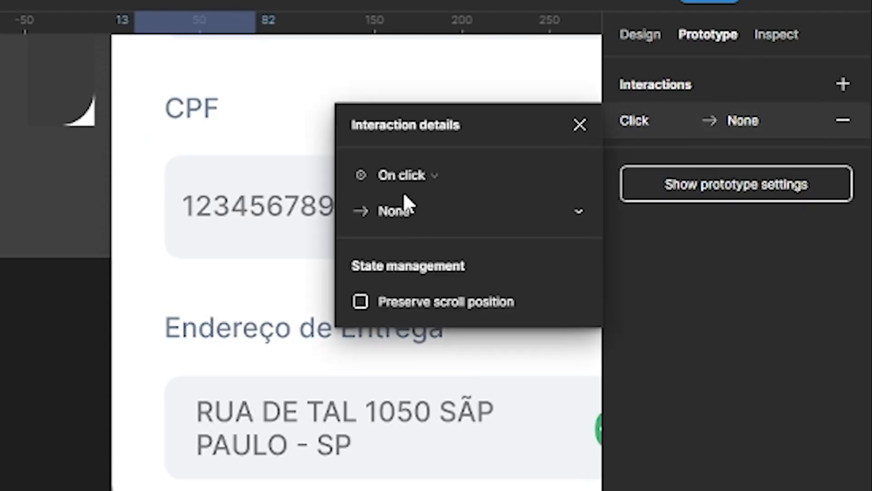
click(435, 215)
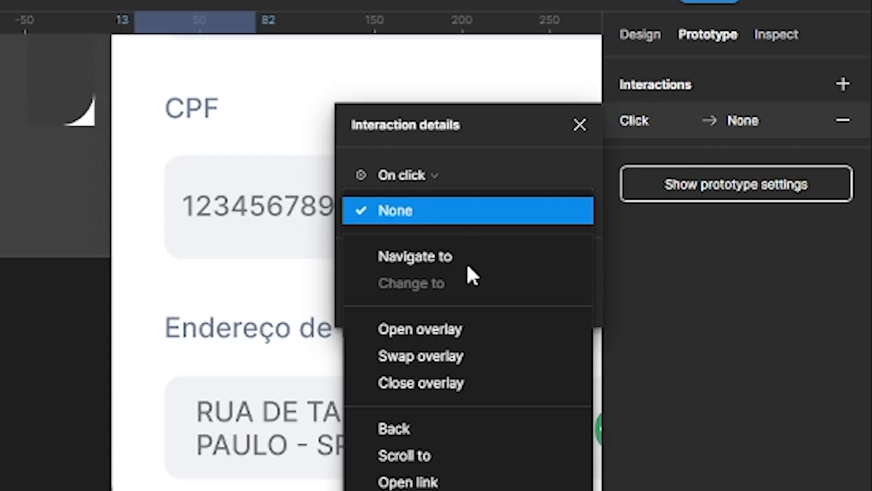
click(404, 424)
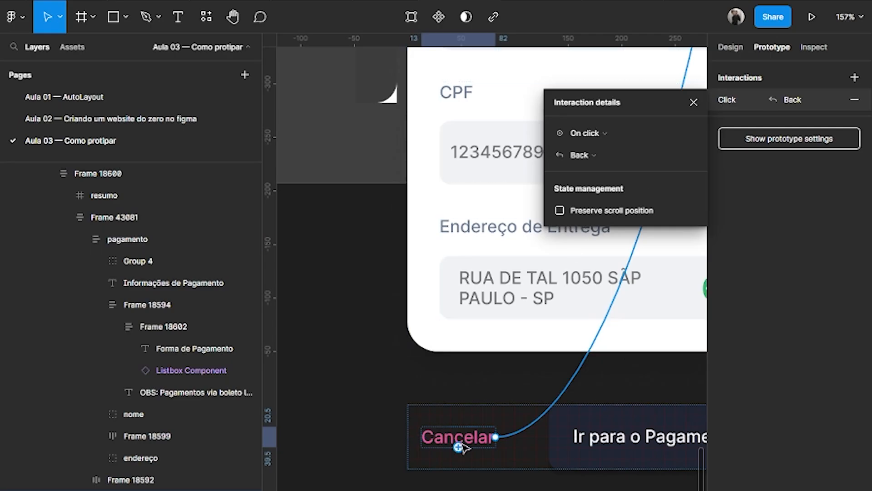
Step: Review the screens around tela 2 that the Back interaction concerns, and close the interaction details
scroll(436, 416, down, 5)
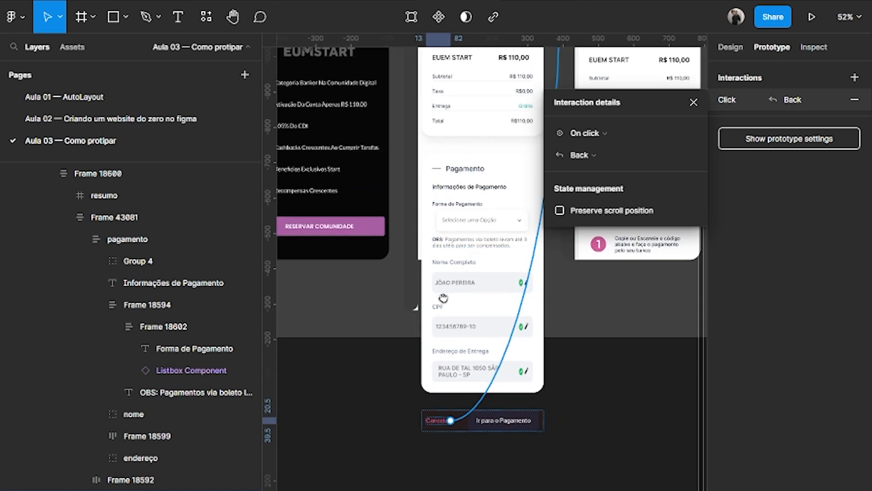
scroll(442, 293, up, 3)
scroll(457, 111, down, 1)
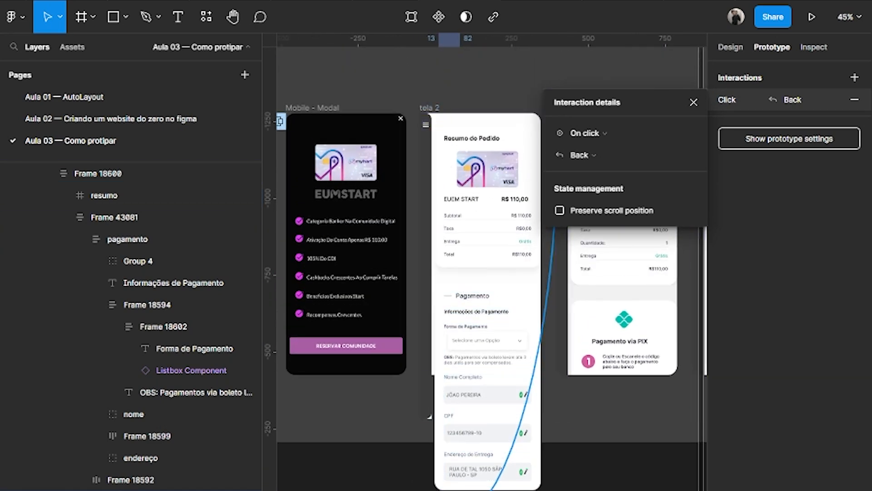
ctrl+scroll(522, 241, down, 2)
scroll(522, 241, up, 3)
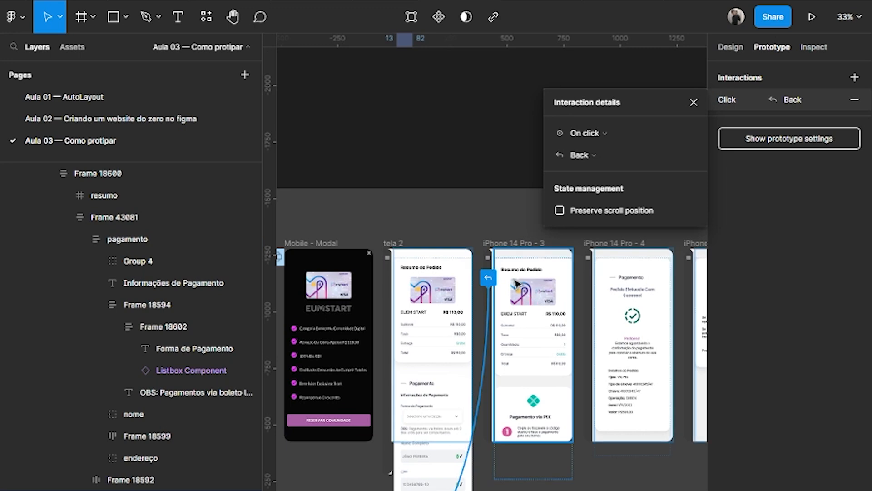
ctrl+scroll(452, 248, down, 1)
scroll(452, 248, left, 3)
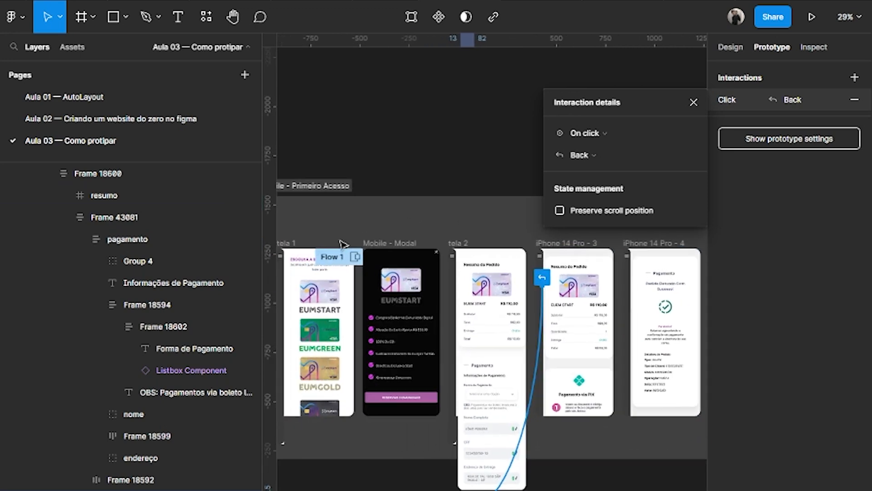
ctrl+scroll(477, 327, up, 3)
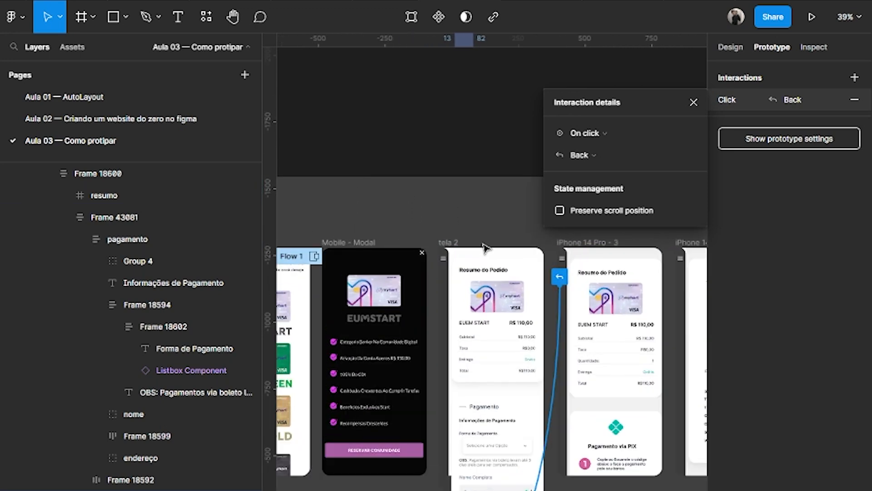
ctrl+scroll(474, 329, up, 4)
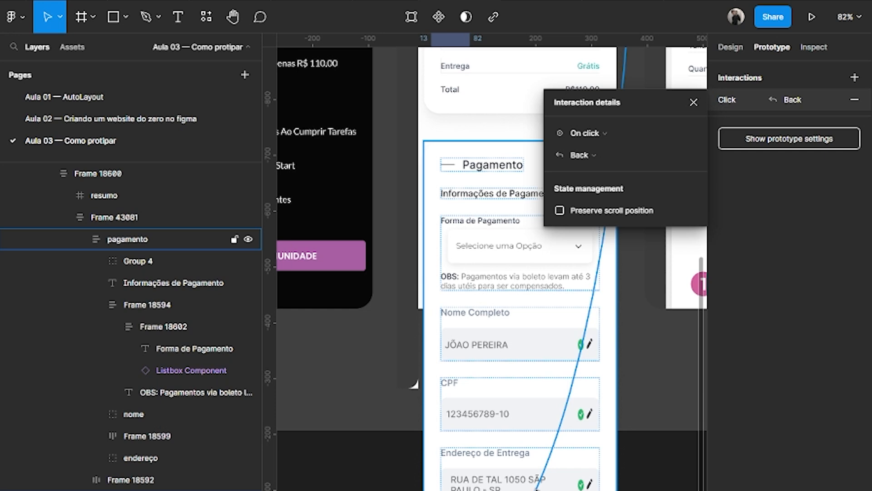
click(693, 102)
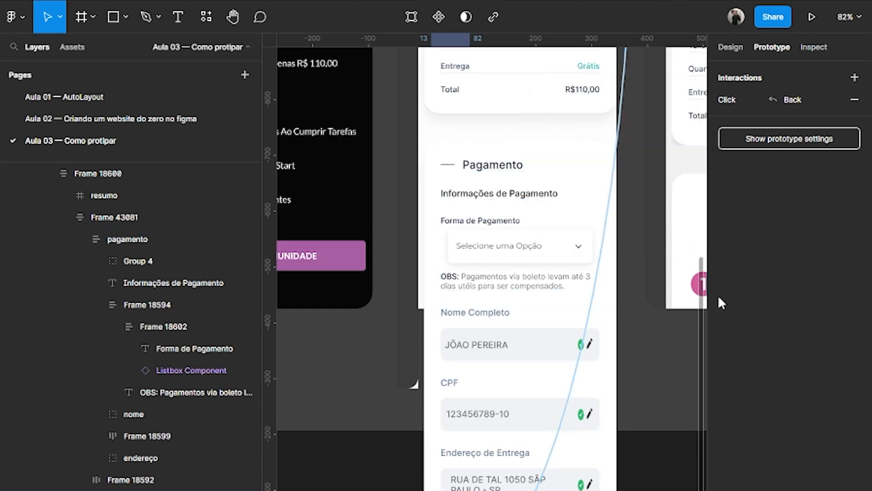
click(681, 391)
Step: Link the Ir para o Pagamento button in tela 2 to the iPhone 14 Pro - 3 frame with an on-click navigation
ctrl+scroll(658, 381, down, 3)
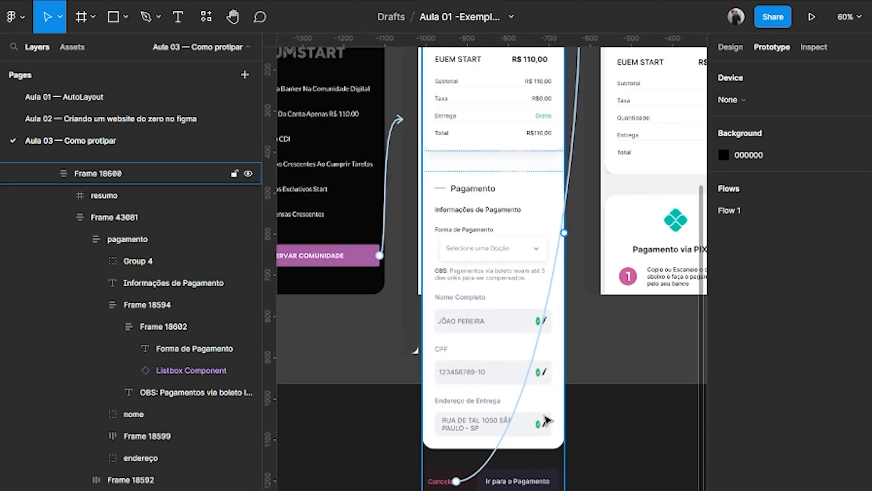
click(536, 484)
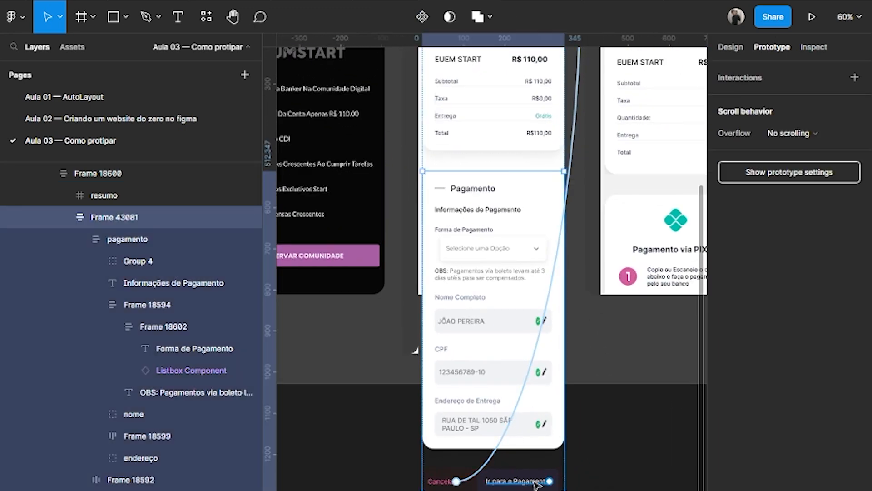
ctrl+scroll(536, 483, up, 2)
click(553, 485)
click(555, 484)
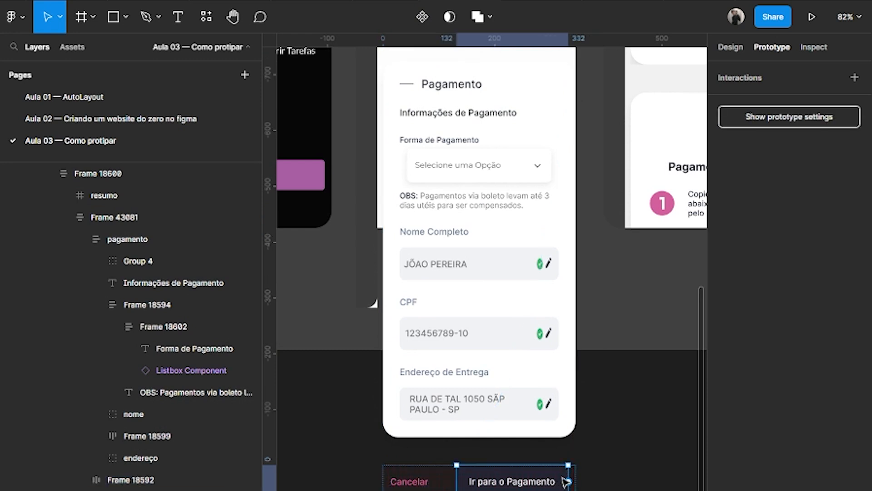
drag(568, 481, 652, 244)
click(652, 482)
ctrl+scroll(652, 483, down, 1)
scroll(591, 409, right, 3)
click(534, 425)
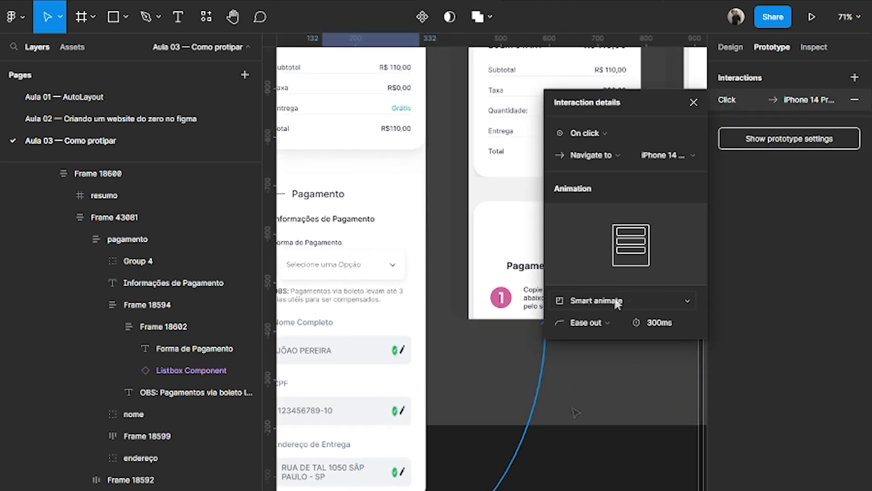
Step: Set the Ir para o Pagamento navigation's animation to Dissolve and close its interaction details
click(586, 301)
click(586, 282)
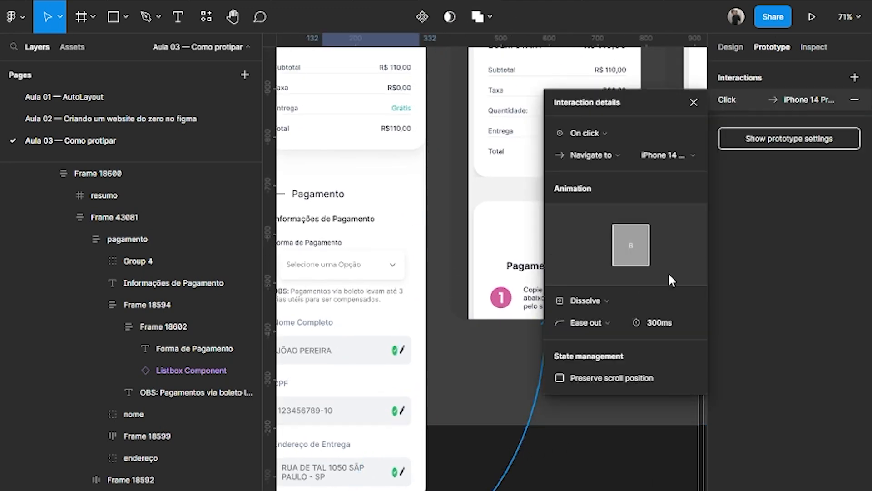
click(694, 103)
ctrl+scroll(648, 214, down, 2)
scroll(591, 476, left, 2)
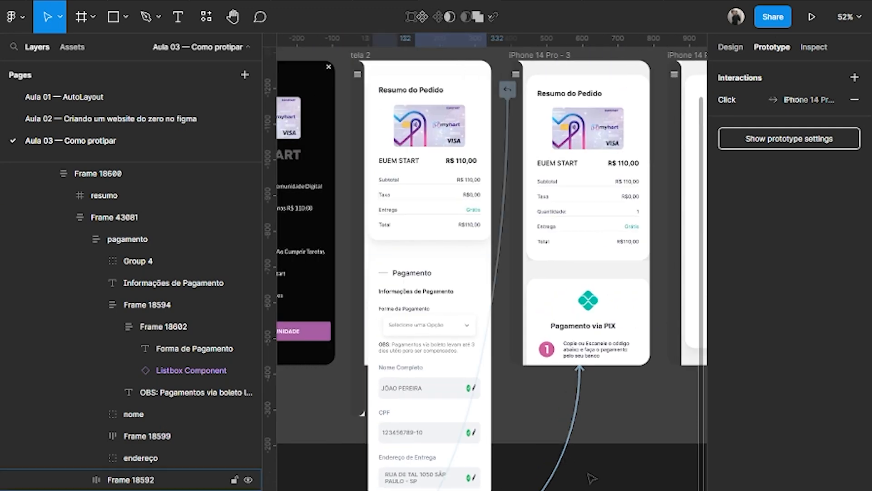
Step: Check the design properties of the tela 2 frame, including its size and clip content setting, and deselect it
click(591, 478)
ctrl+scroll(590, 478, down, 1)
drag(588, 284, 547, 406)
click(331, 222)
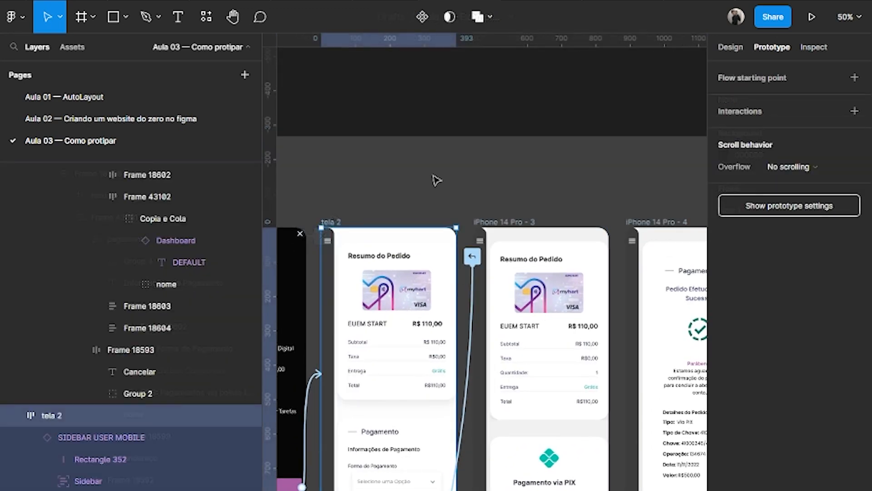
click(730, 48)
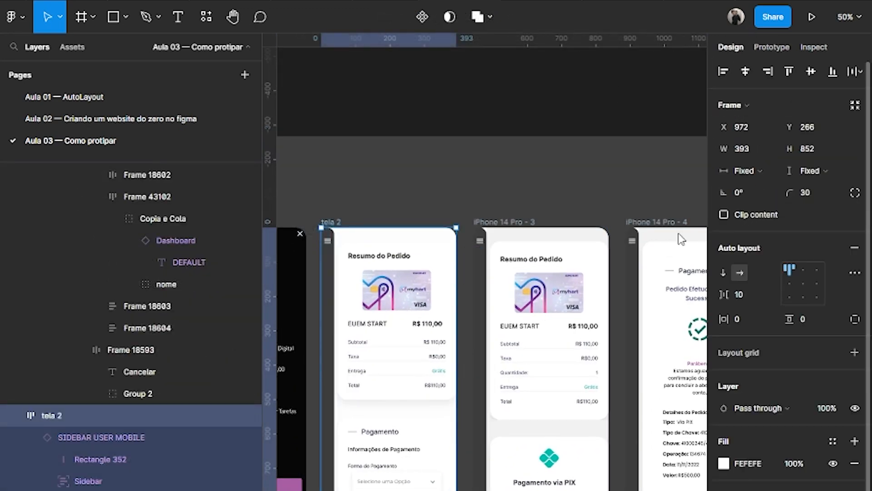
click(555, 220)
ctrl+scroll(489, 235, up, 2)
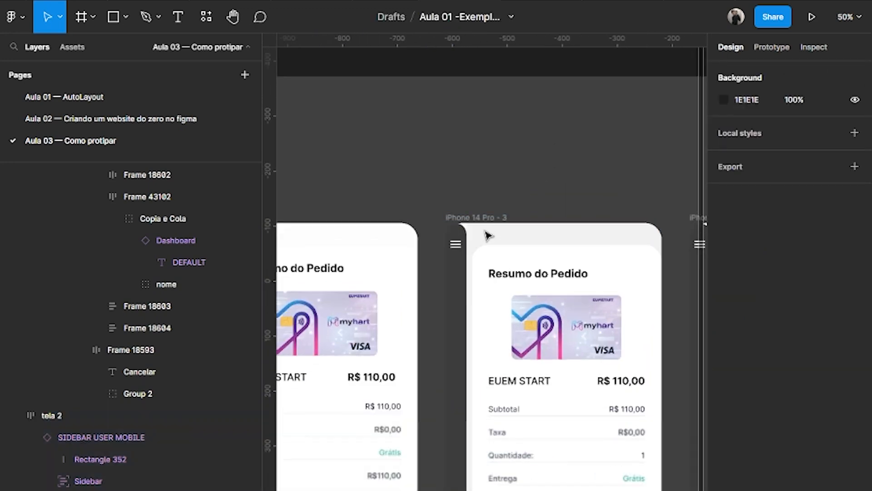
Step: Rename the iPhone 14 Pro - 3 frame as tela 3
click(484, 218)
key(Return)
click(526, 190)
ctrl+scroll(530, 179, up, 2)
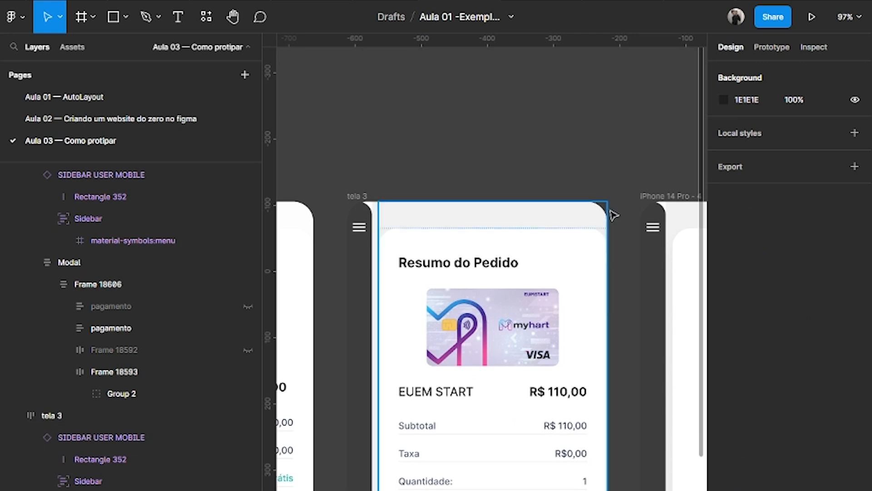
click(366, 235)
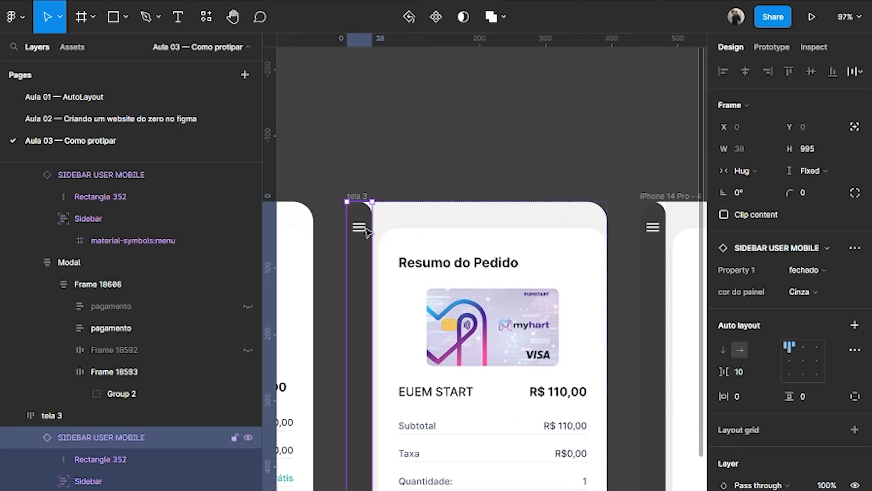
click(462, 175)
scroll(483, 229, down, 3)
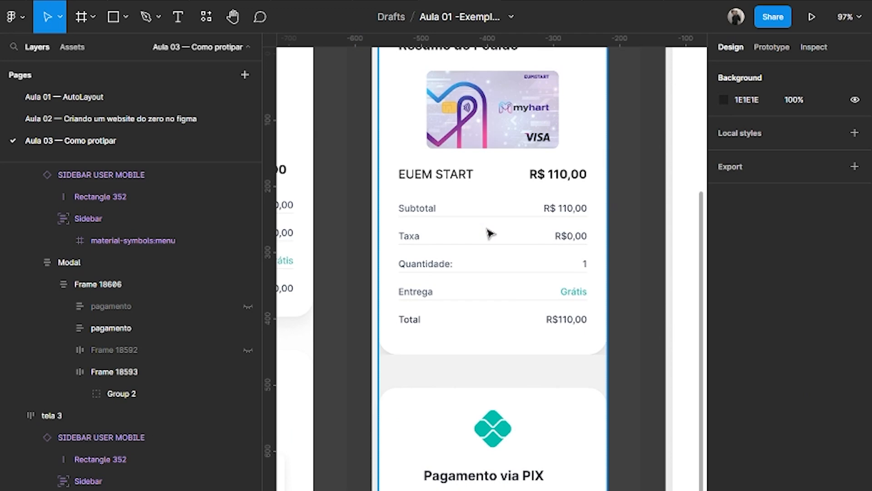
Step: Turn off Clip content for the tela 3 frame and deselect it
ctrl+scroll(512, 249, down, 4)
scroll(499, 273, up, 1)
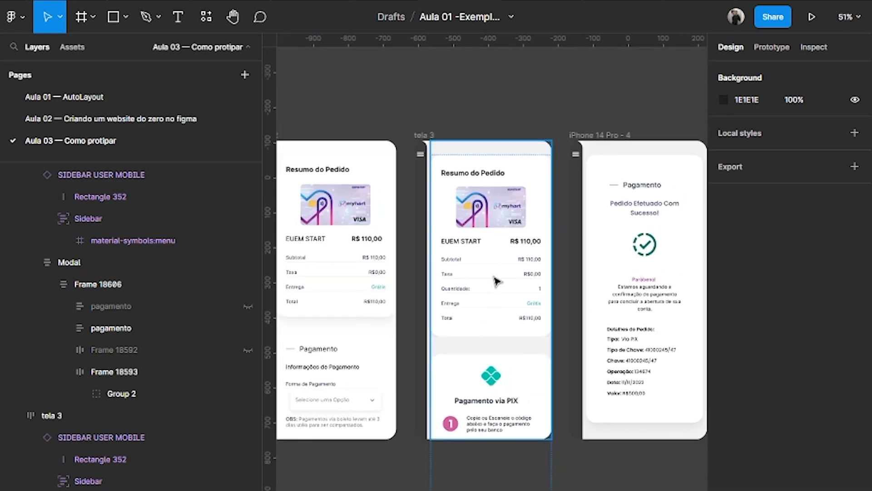
click(494, 277)
click(435, 131)
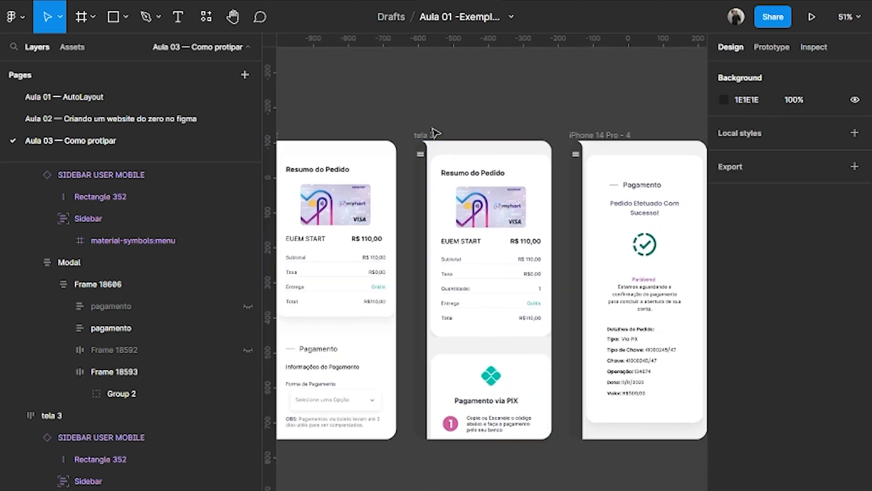
click(428, 135)
click(723, 214)
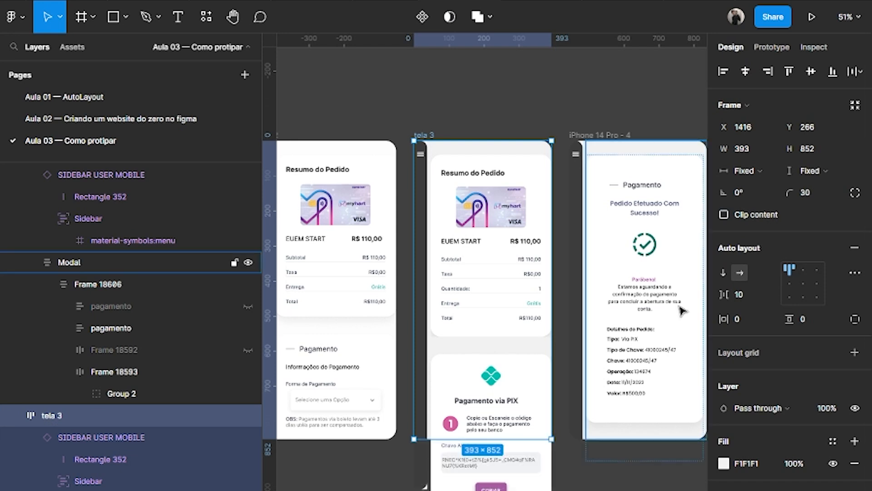
click(636, 479)
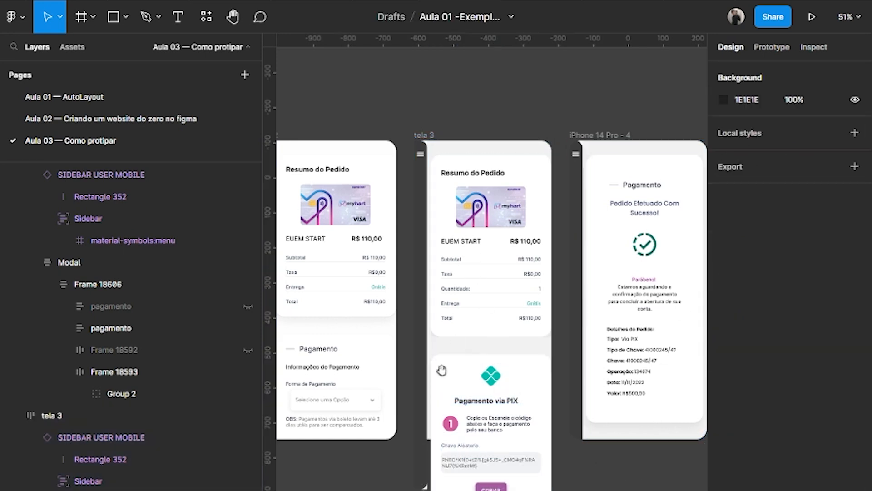
Step: Examine the Pagamento via PIX section of tela 3, from the random key down to the third payment instruction
scroll(489, 376, down, 2)
scroll(480, 376, up, 3)
scroll(481, 332, down, 1)
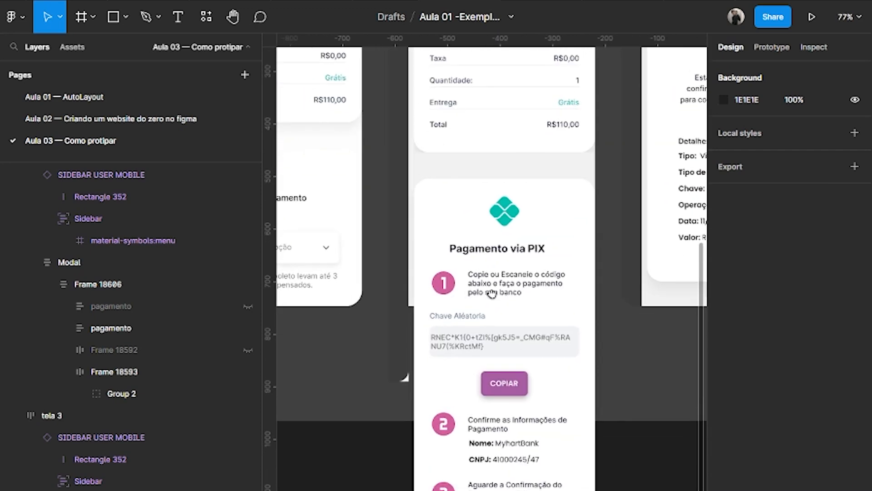
scroll(488, 337, up, 4)
drag(539, 370, 543, 376)
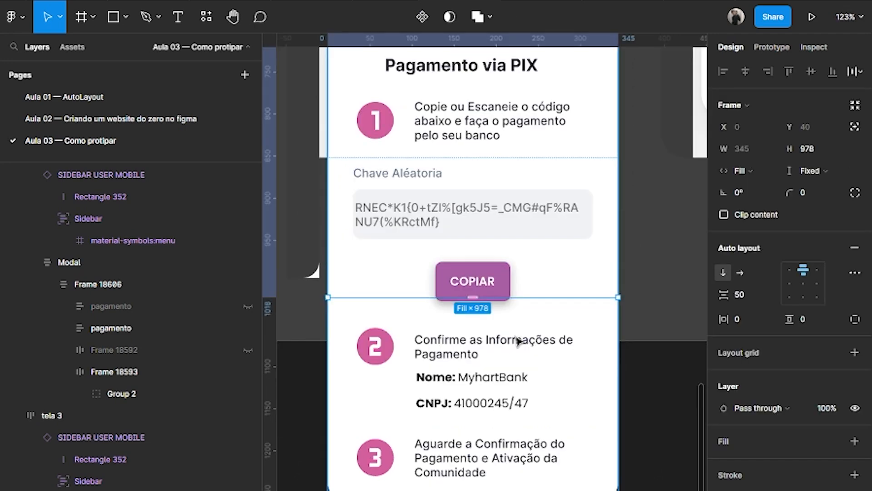
scroll(518, 340, down, 3)
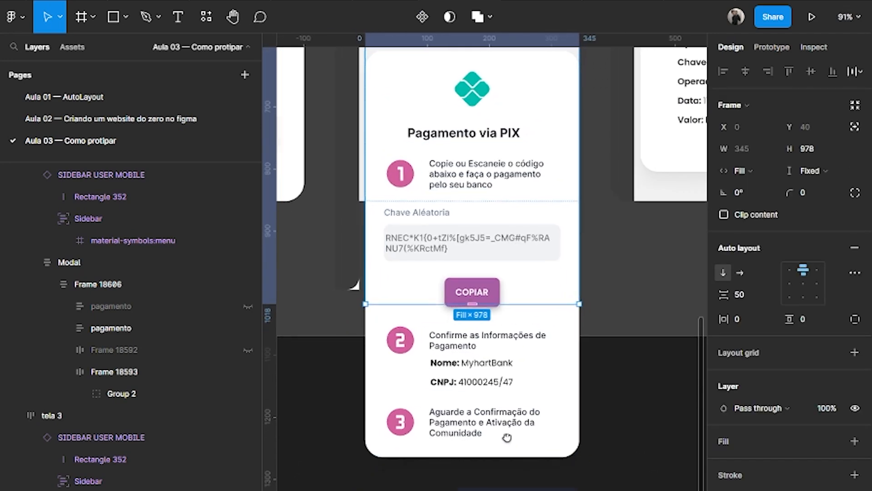
scroll(545, 295, down, 3)
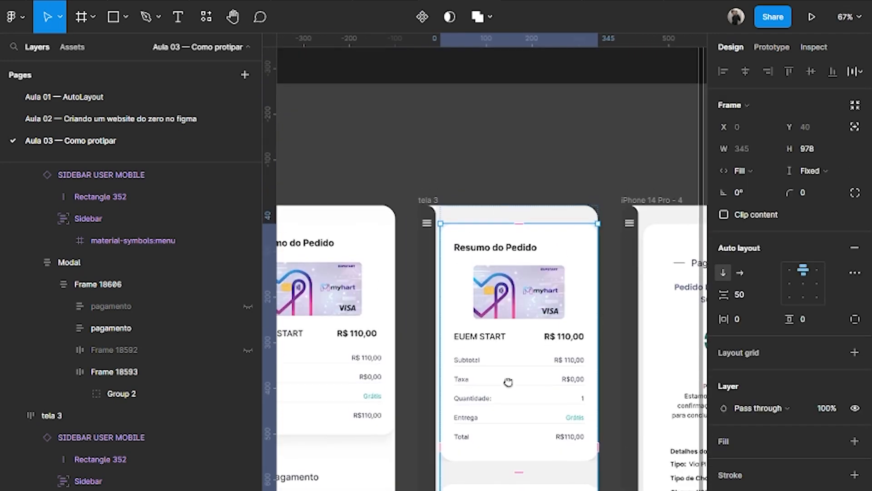
Step: Add an on-click interaction with the Change to action to the sidebar menu element in tela 3
scroll(426, 212, up, 5)
scroll(411, 214, up, 2)
click(383, 260)
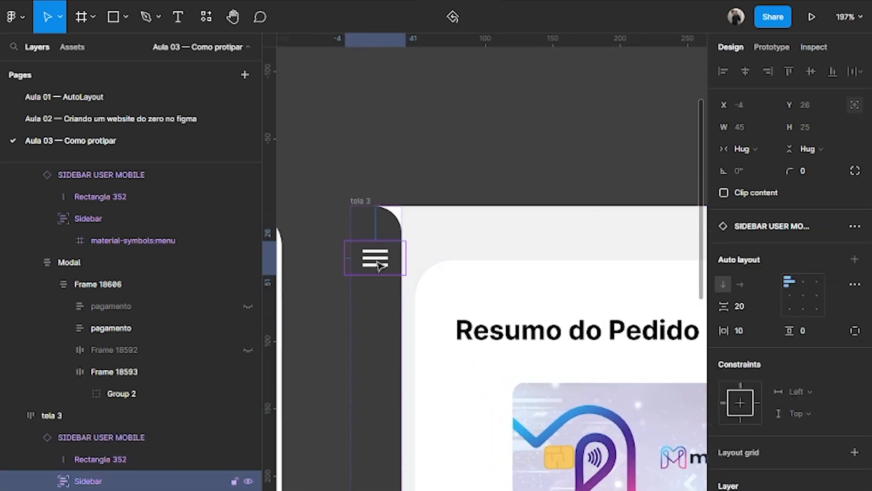
click(773, 47)
click(855, 77)
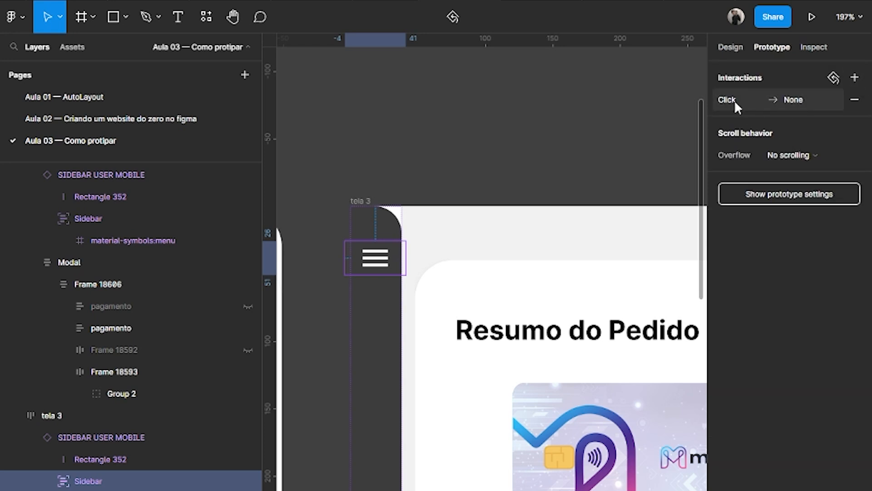
click(734, 100)
click(647, 266)
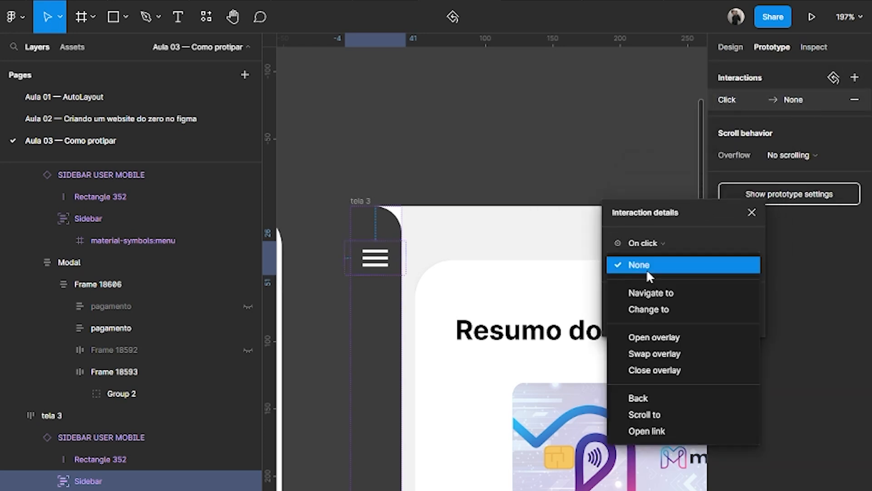
click(667, 313)
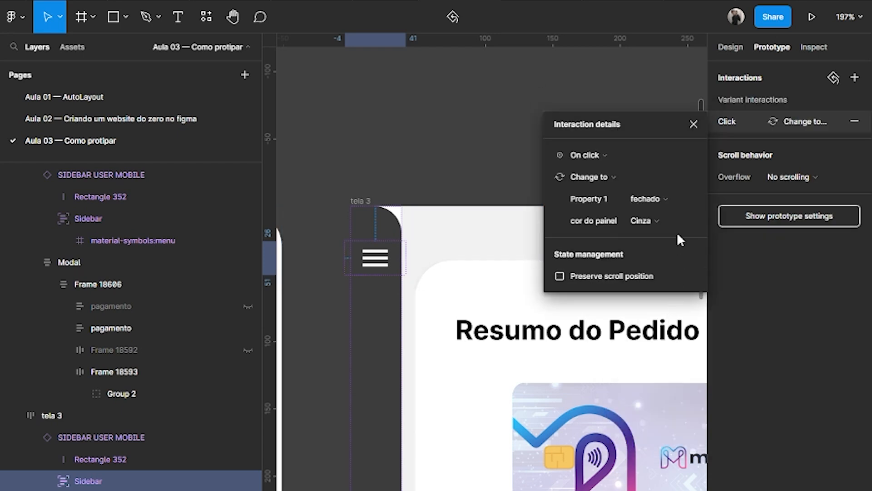
Step: Set the sidebar interaction's Property 1 to aberto and its animation to Smart animate, and close the interaction details
click(662, 189)
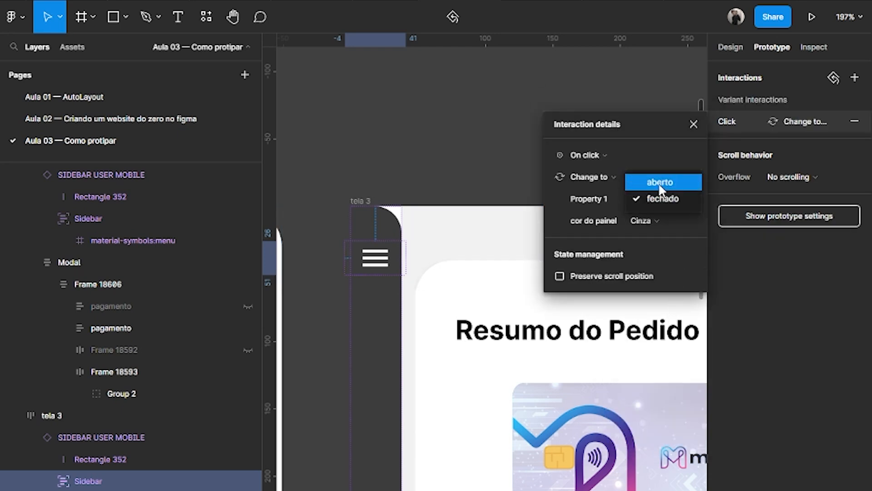
click(658, 182)
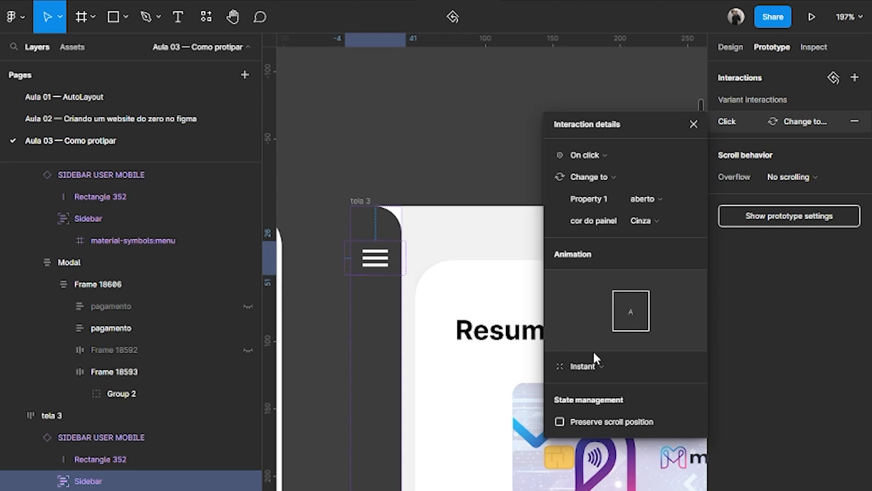
click(591, 365)
click(617, 399)
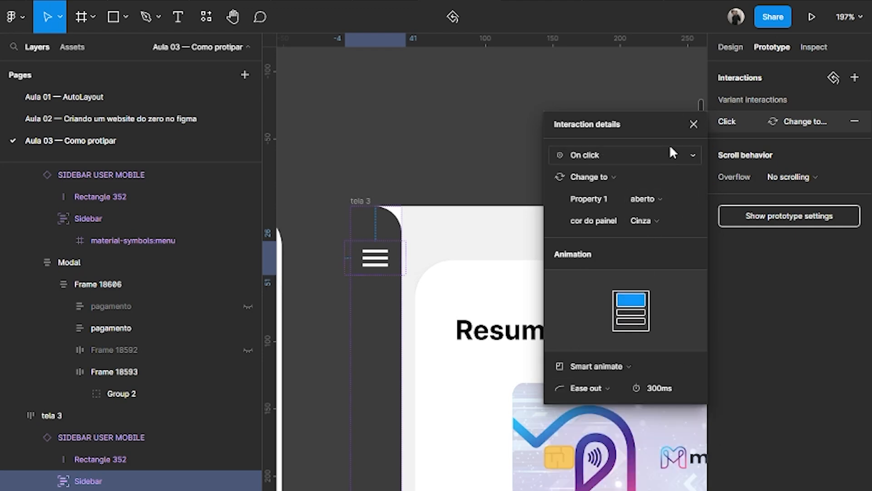
click(692, 125)
Step: Remove the existing hover interaction from the COPIAR button in tela 3's PIX payment section
scroll(609, 288, down, 5)
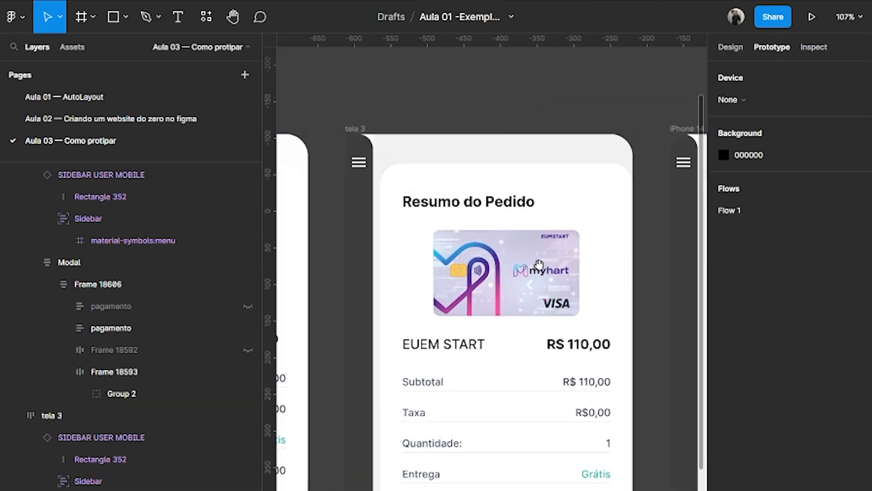
scroll(540, 254, down, 8)
scroll(518, 318, down, 3)
scroll(545, 409, up, 6)
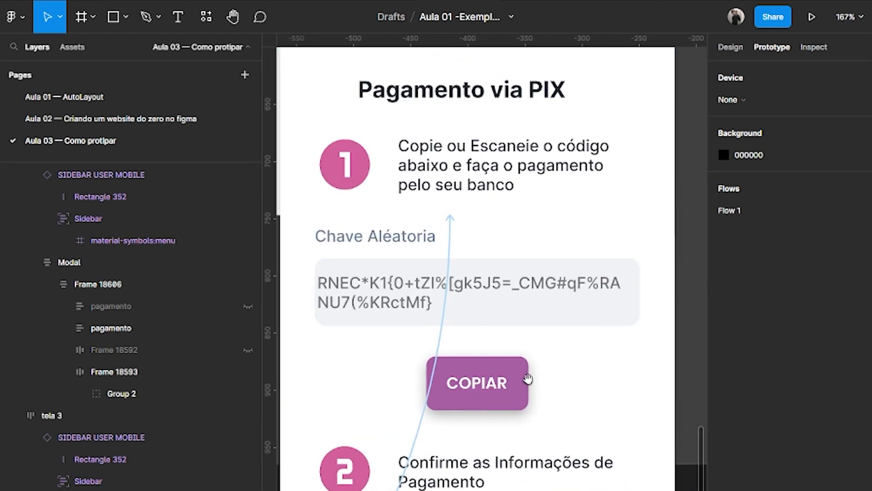
drag(527, 382, 549, 369)
double_click(529, 377)
double_click(529, 377)
double_click(529, 376)
double_click(527, 376)
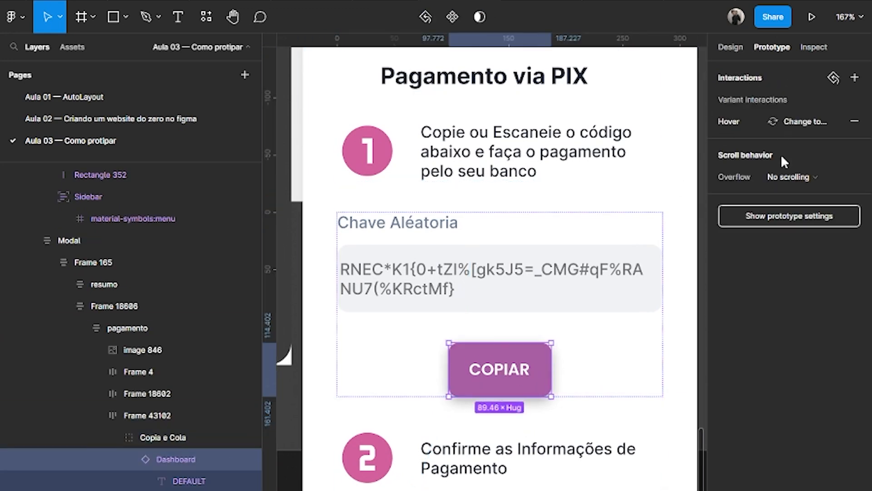
click(853, 122)
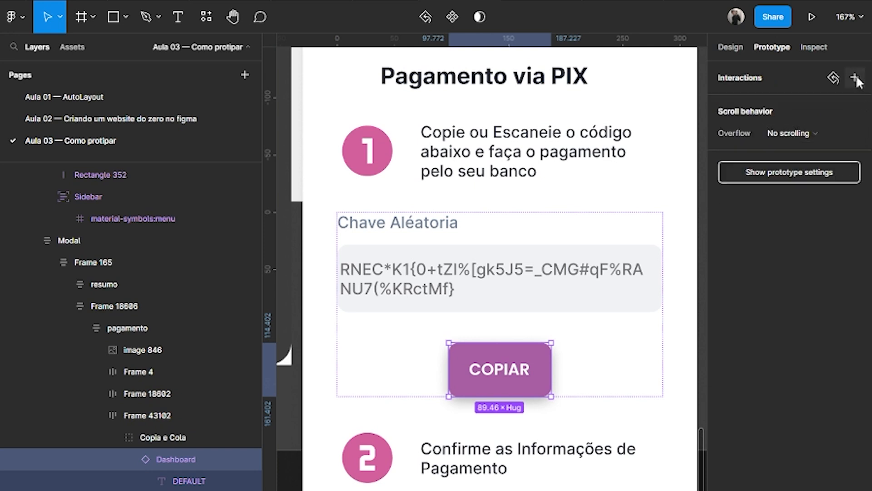
Step: Add a new interaction to the COPIAR button and set its trigger to While hovering
click(855, 77)
click(754, 100)
drag(740, 157, 773, 294)
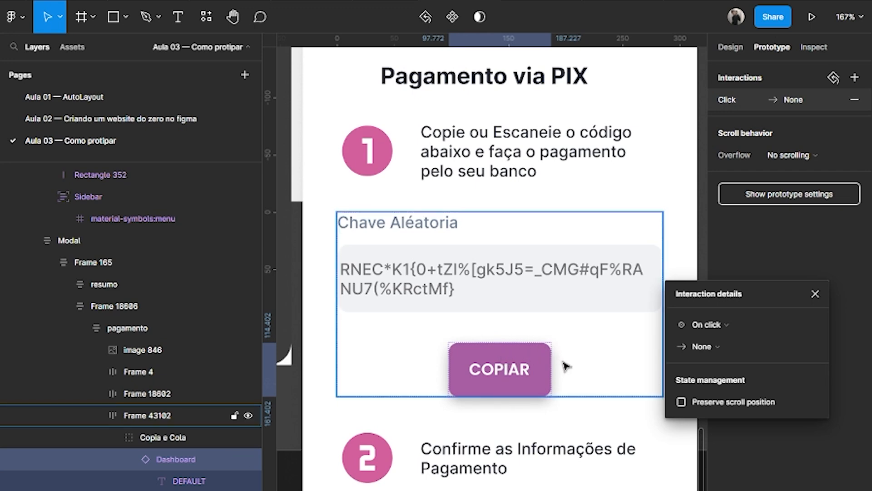
click(705, 327)
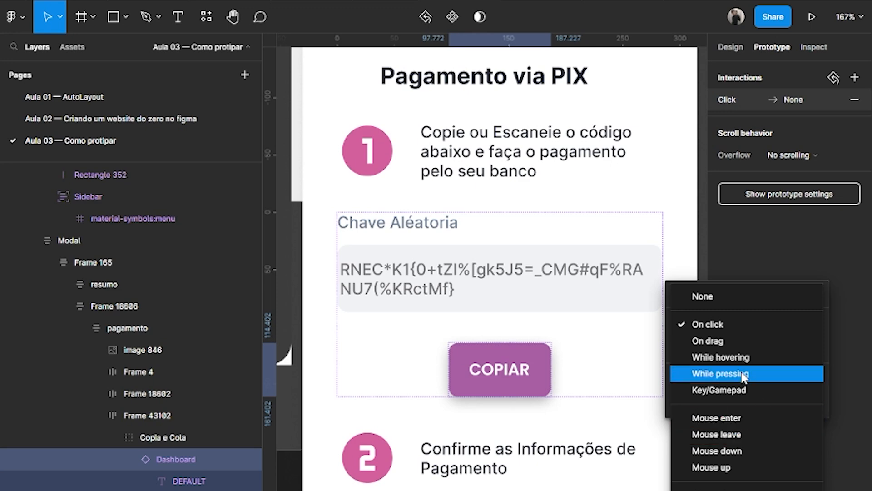
click(723, 357)
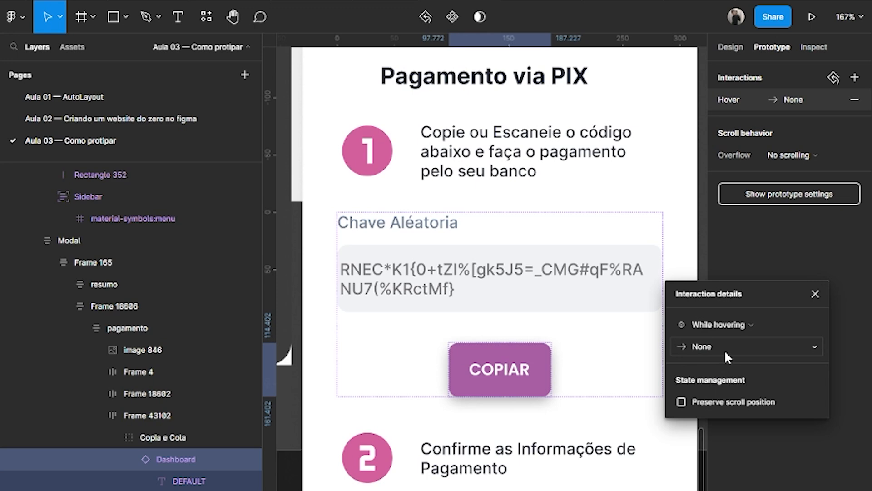
Step: Make the COPIAR hover interaction change to the HOVER variant with a Dissolve animation, and close its details
click(729, 346)
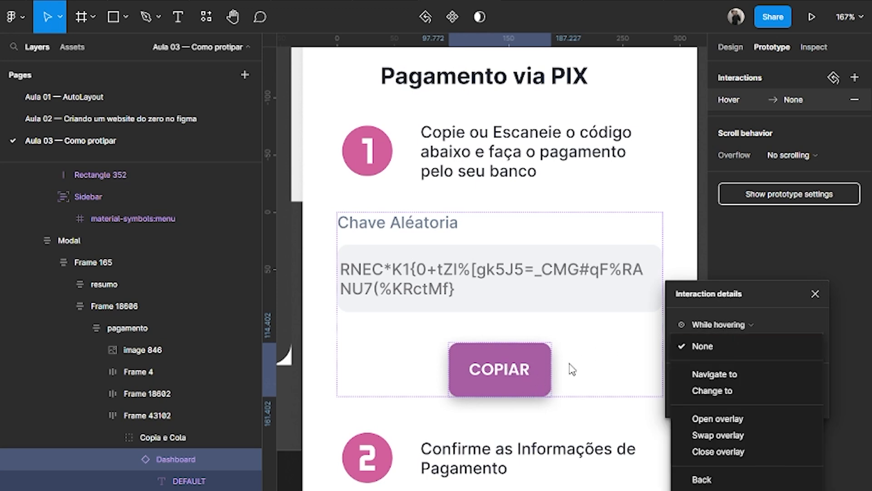
click(724, 393)
click(645, 198)
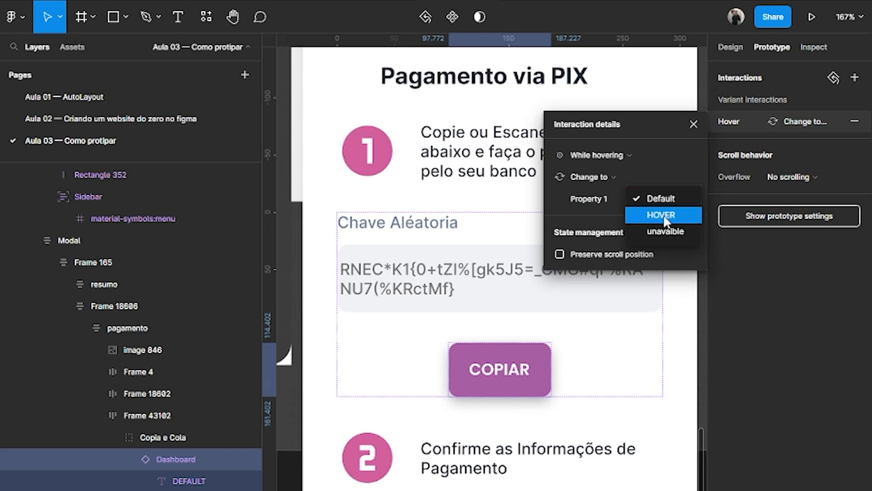
click(656, 214)
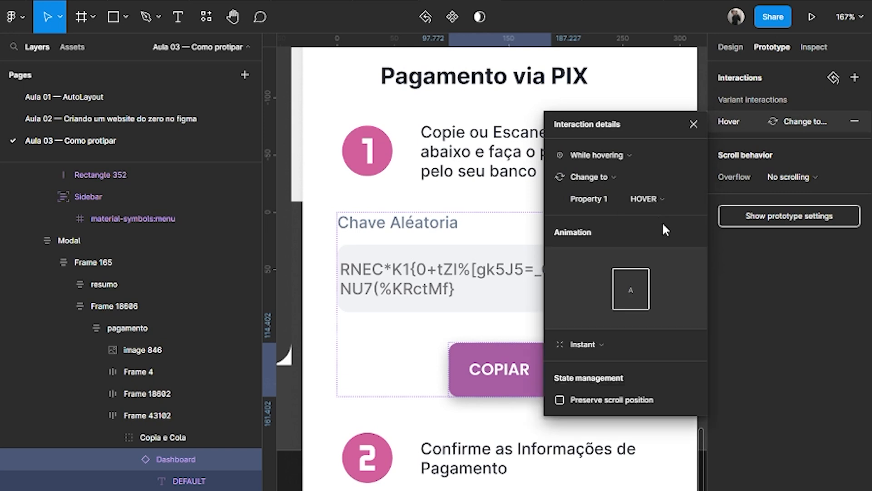
click(602, 348)
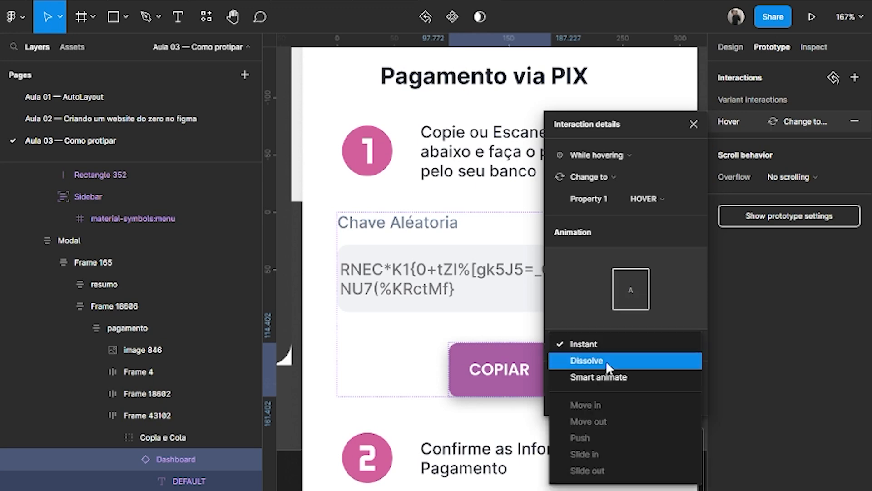
click(606, 360)
click(693, 124)
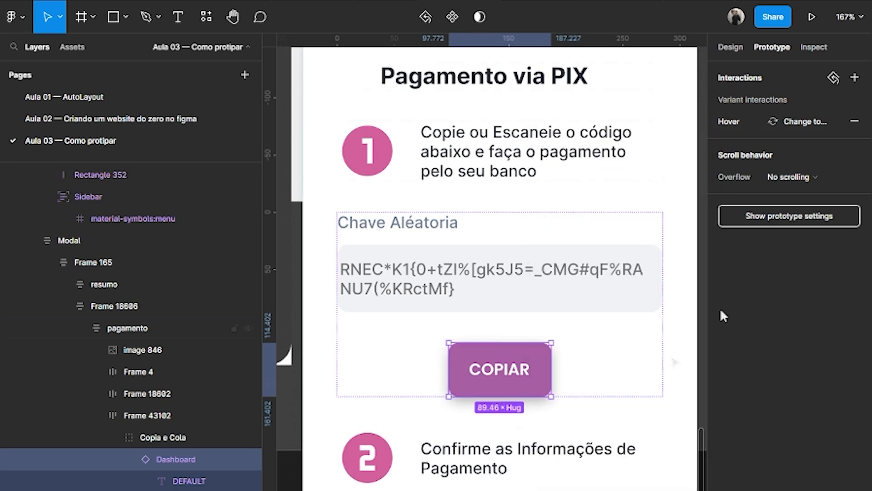
click(676, 360)
Step: Set the fill of the Cancelar text beside Finalizar at the end of tela 3 to EA3EF7
scroll(586, 335, down, 3)
scroll(574, 335, down, 2)
drag(592, 342, 555, 317)
drag(457, 479, 495, 479)
scroll(431, 446, up, 3)
ctrl+click(434, 426)
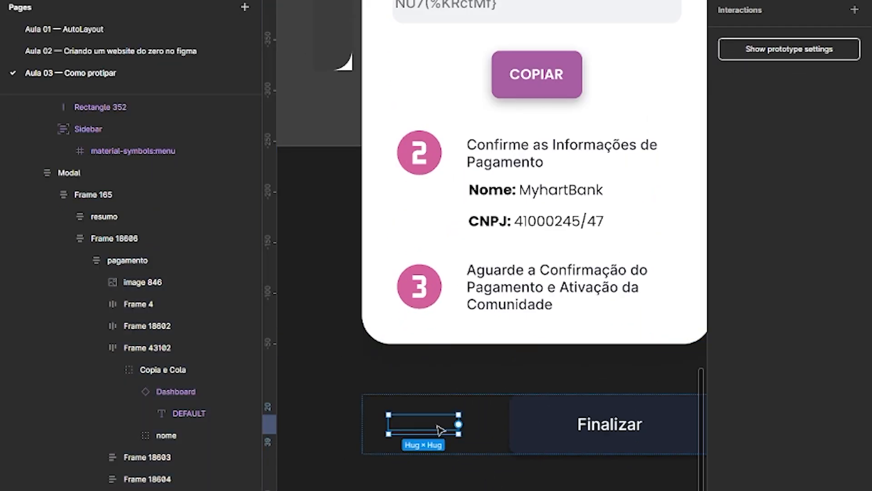
click(732, 1)
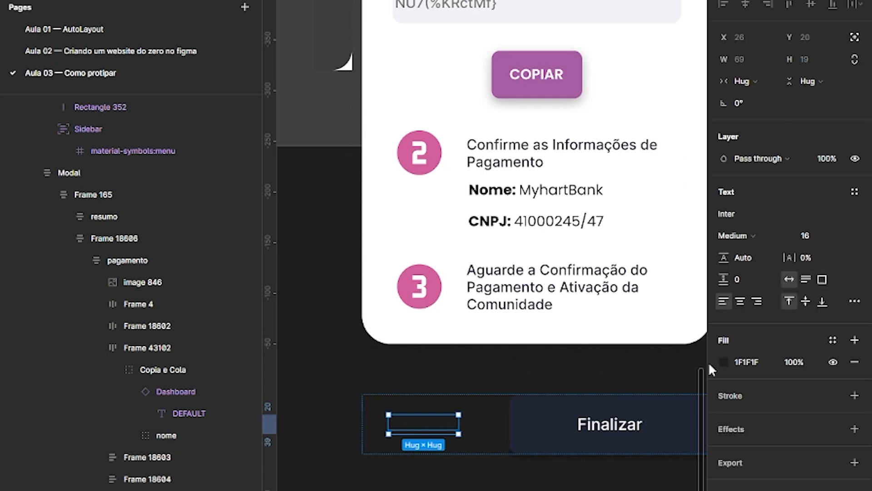
click(724, 362)
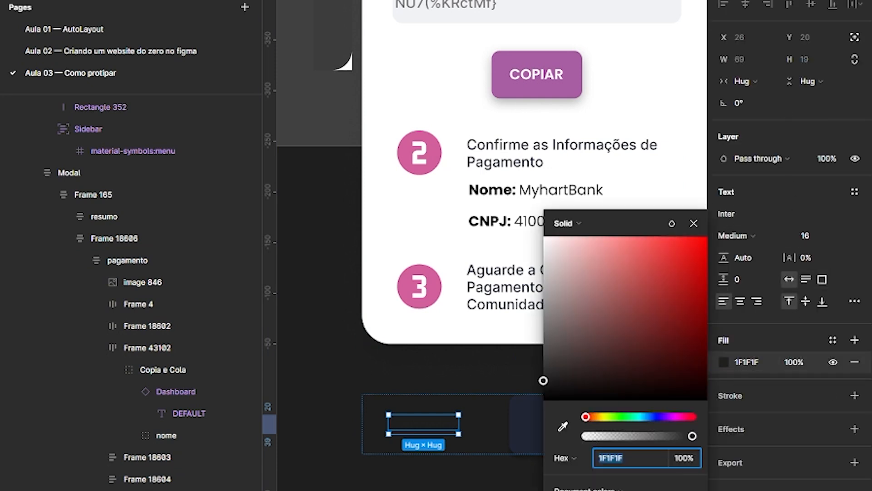
text(EA3EF7)
click(509, 463)
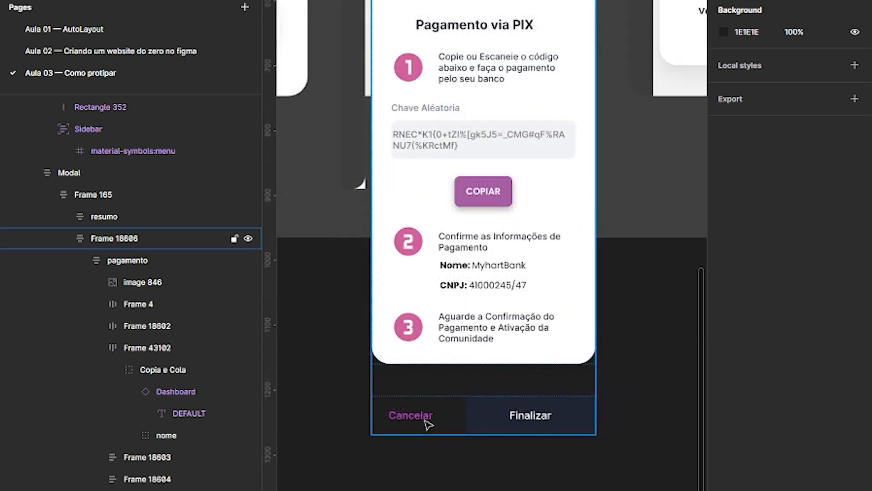
Step: Add an on-click interaction with the Back action to the Cancelar text at the end of tela 3
click(427, 424)
click(427, 423)
click(773, 47)
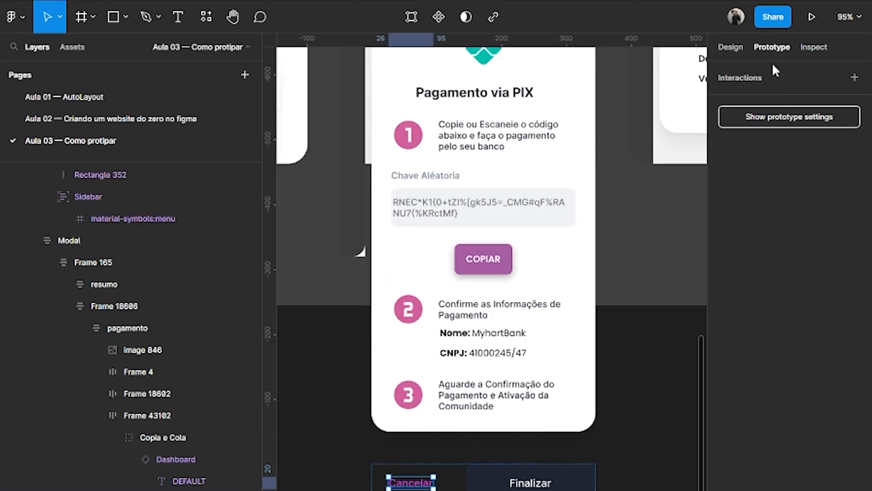
click(756, 79)
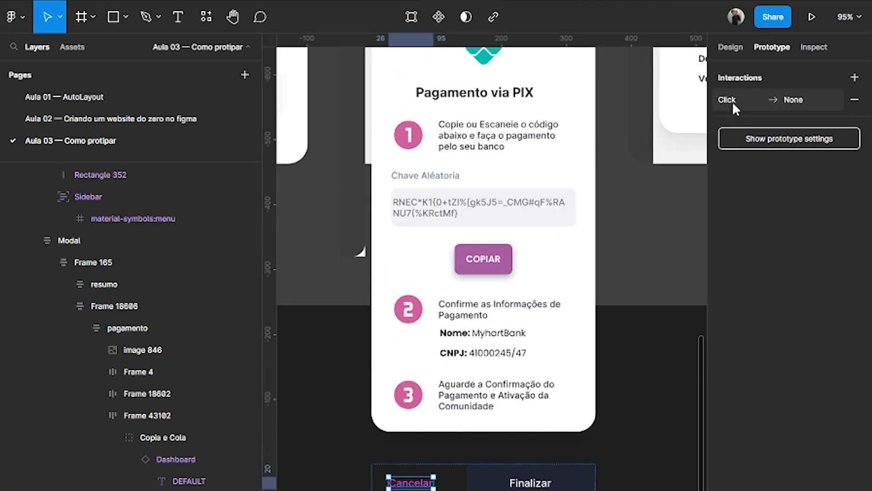
click(732, 102)
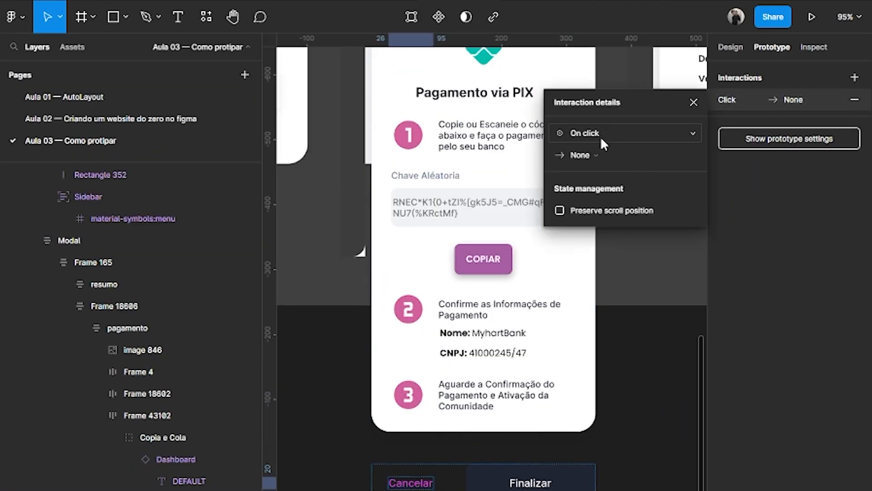
click(590, 154)
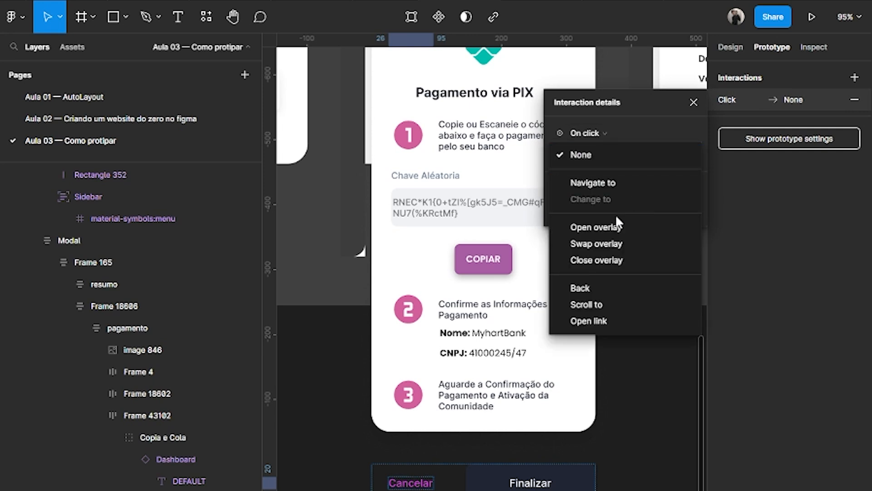
click(594, 288)
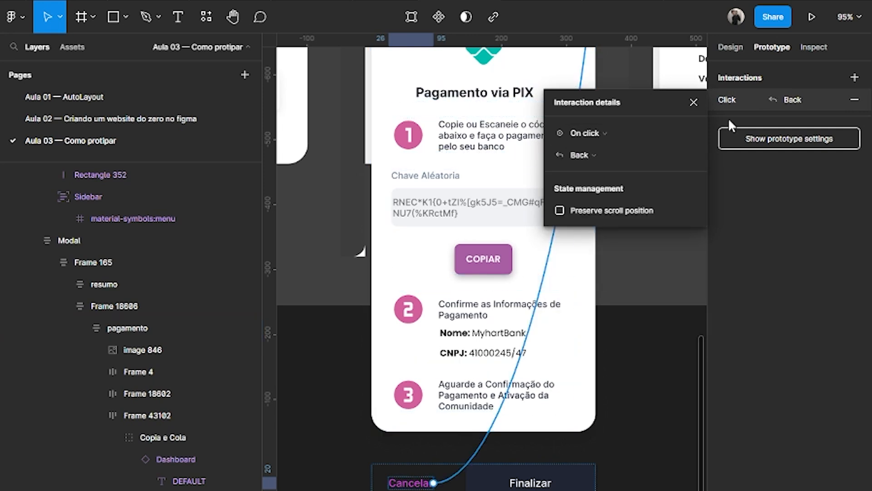
click(693, 102)
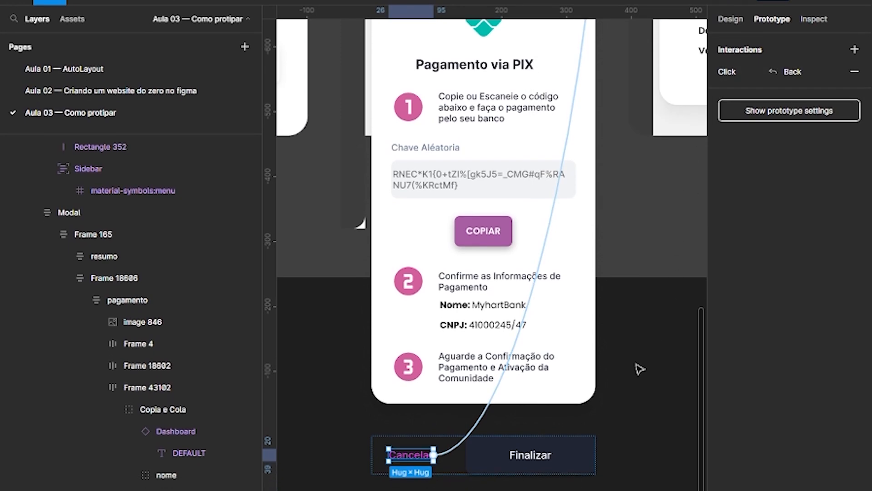
Step: Link the Finalizar button of tela 3 to the iPhone 14 Pro - 4 frame with an on-click Navigate to interaction using Dissolve
click(624, 426)
scroll(638, 430, up, 1)
drag(638, 430, 641, 398)
click(566, 389)
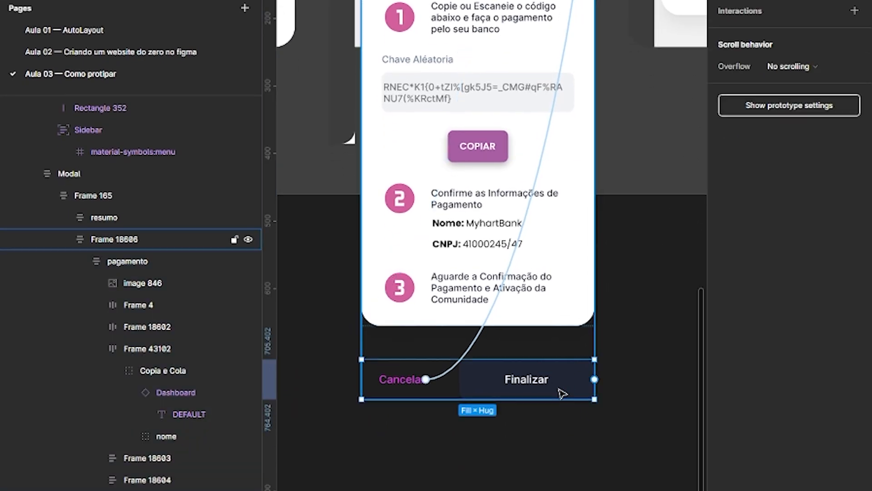
scroll(602, 365, down, 1)
drag(642, 239, 534, 369)
drag(609, 375, 576, 378)
click(581, 382)
scroll(632, 211, down, 2)
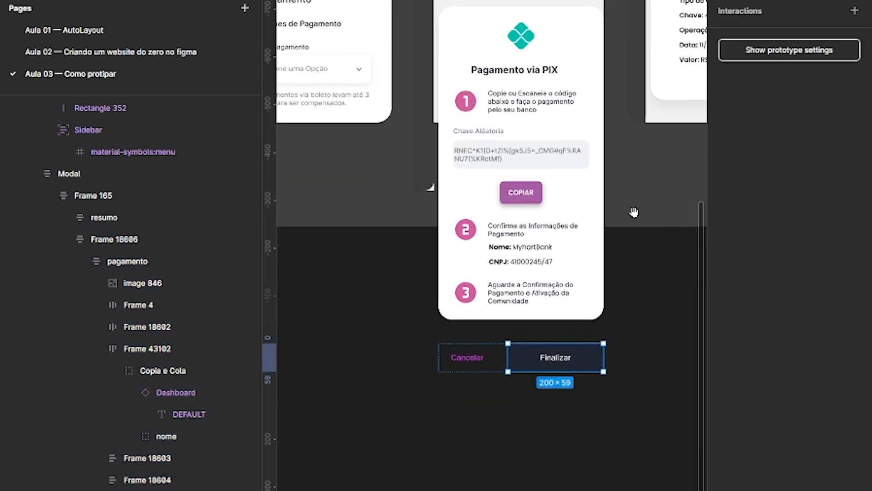
scroll(508, 292, up, 2)
drag(466, 456, 654, 68)
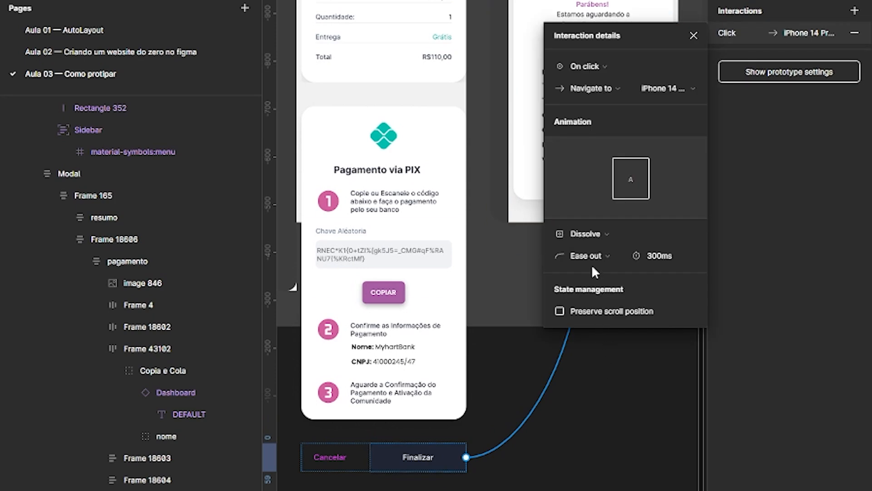
click(691, 40)
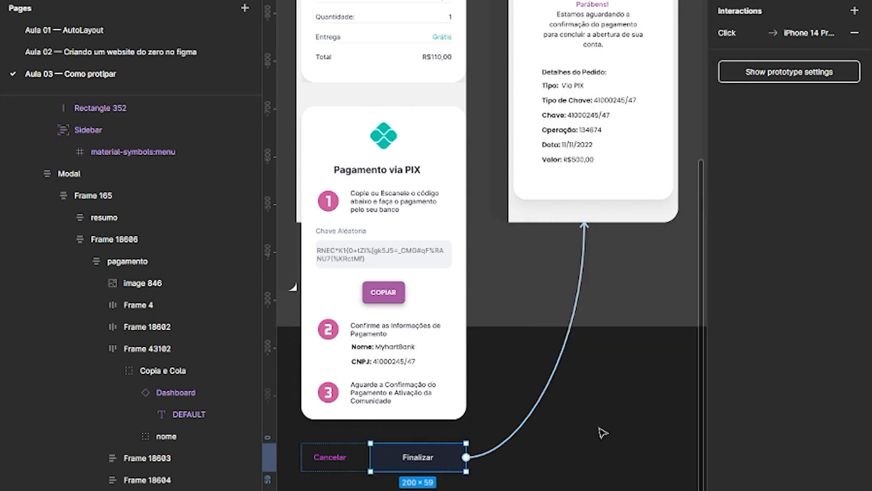
click(599, 430)
Step: Turn Clip content back on for the tela 3 frame
scroll(598, 427, down, 2)
drag(475, 17, 554, 191)
click(475, 136)
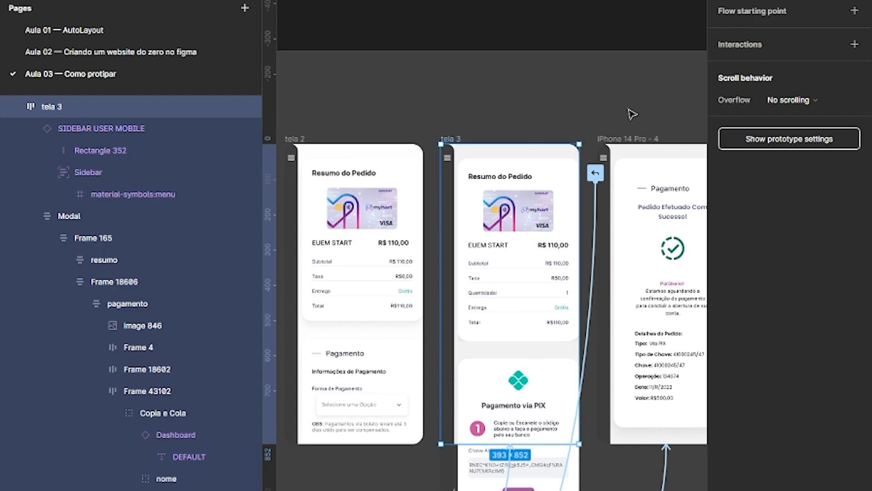
key(shift+e)
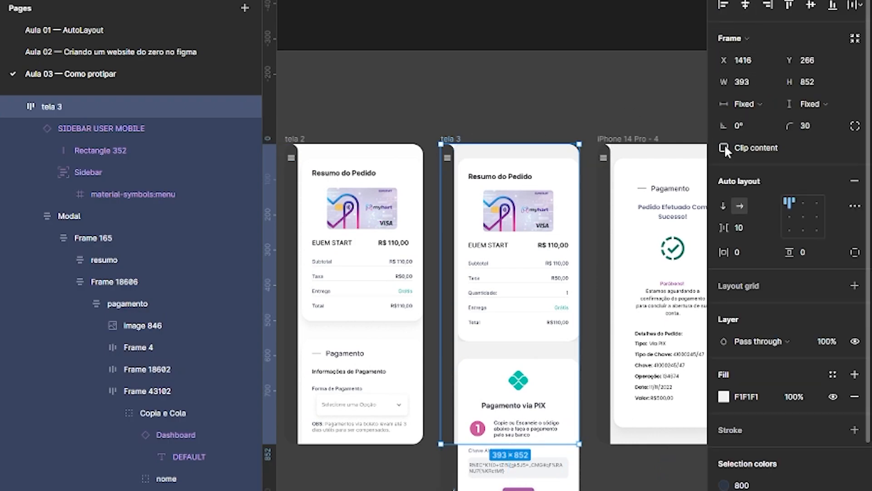
click(724, 148)
click(613, 88)
Step: Rename the iPhone 14 Pro - 4 frame as tela 4
scroll(606, 72, right, 3)
scroll(606, 73, down, 2)
double_click(540, 129)
text(tela 3)
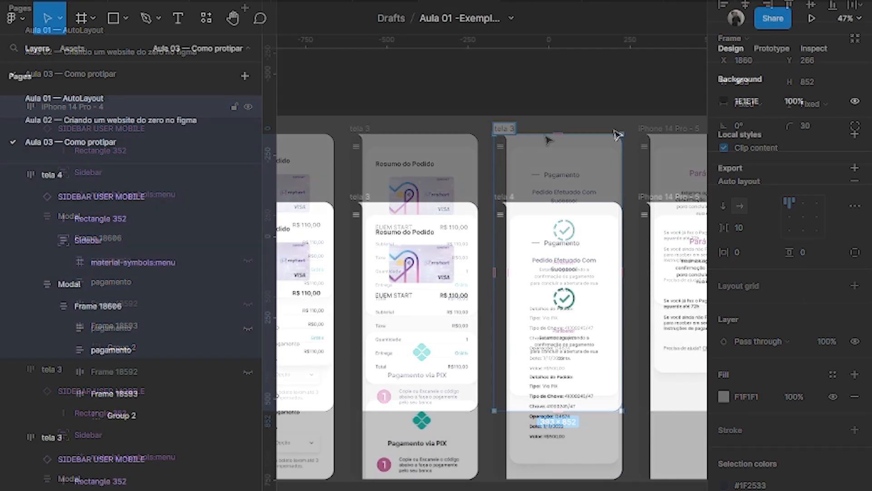
Step: Turn off Clip content on the tela 4 frame to expose its Concluir button
scroll(599, 241, up, 3)
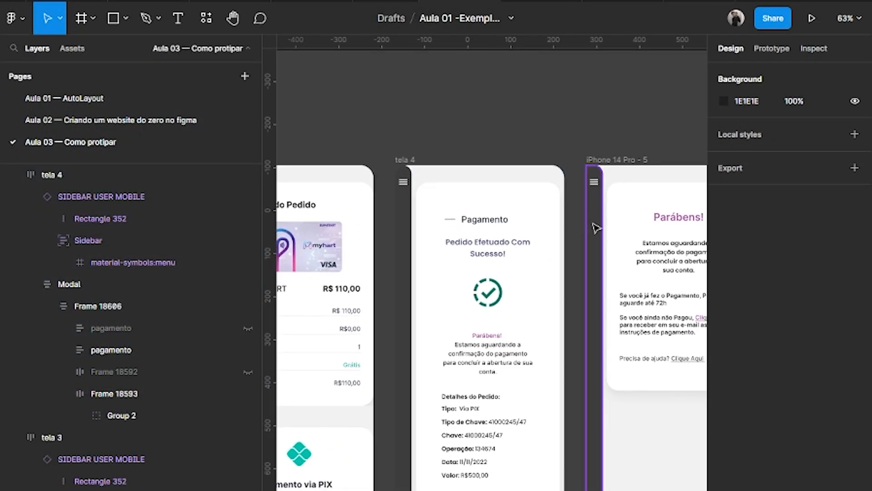
scroll(580, 288, up, 1)
click(399, 152)
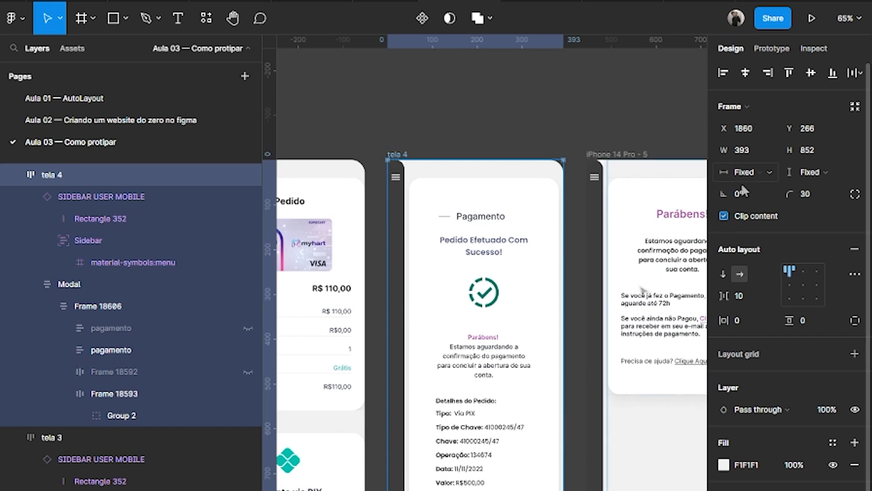
click(555, 111)
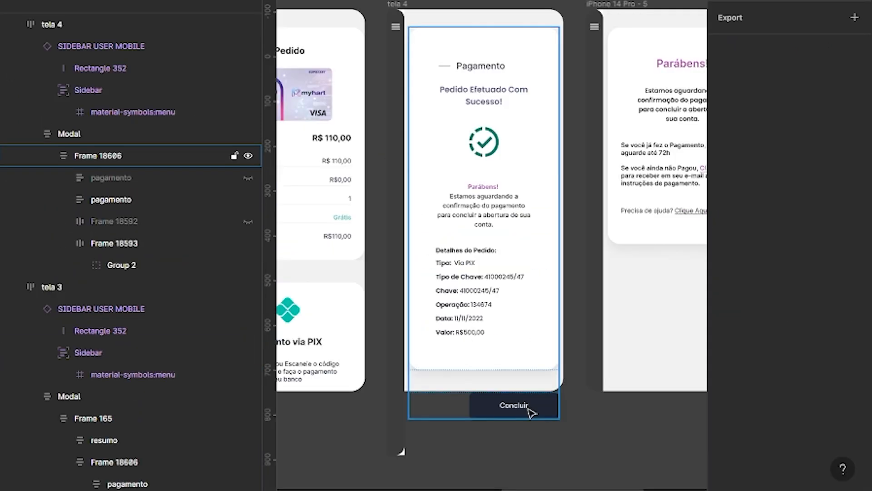
click(530, 412)
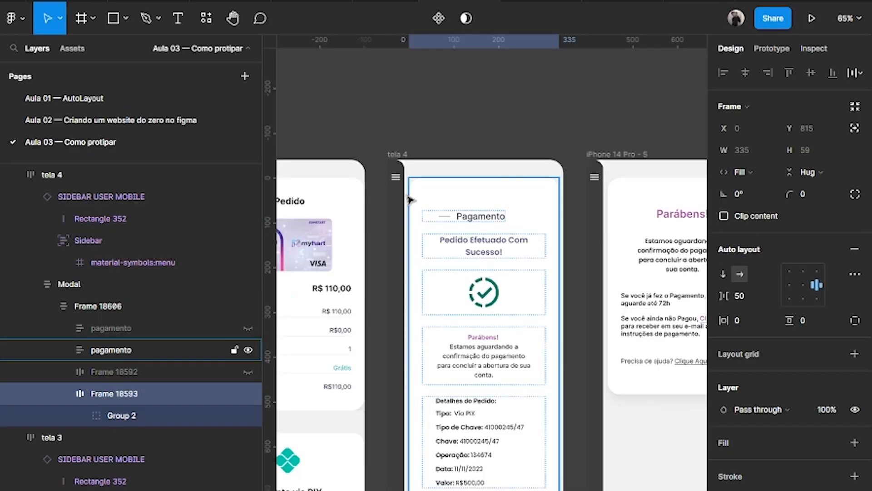
Step: Add an on-click interaction to the Sidebar menu icon in tela 4
click(396, 28)
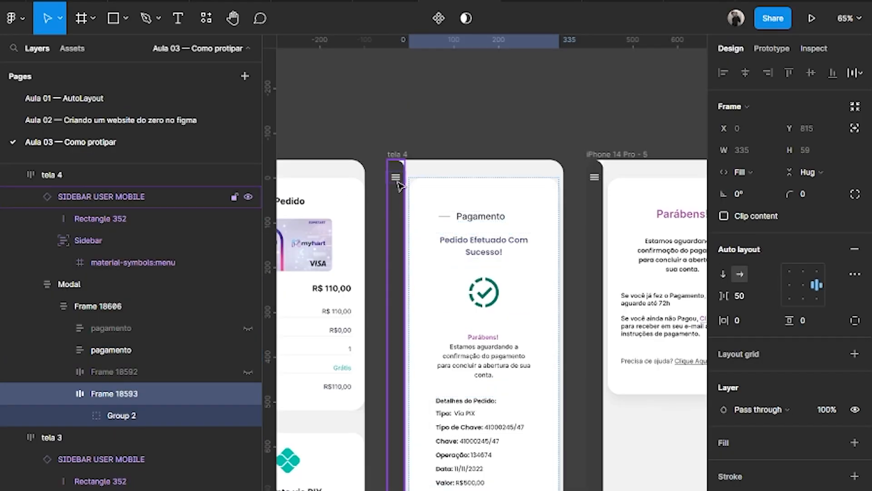
double_click(396, 176)
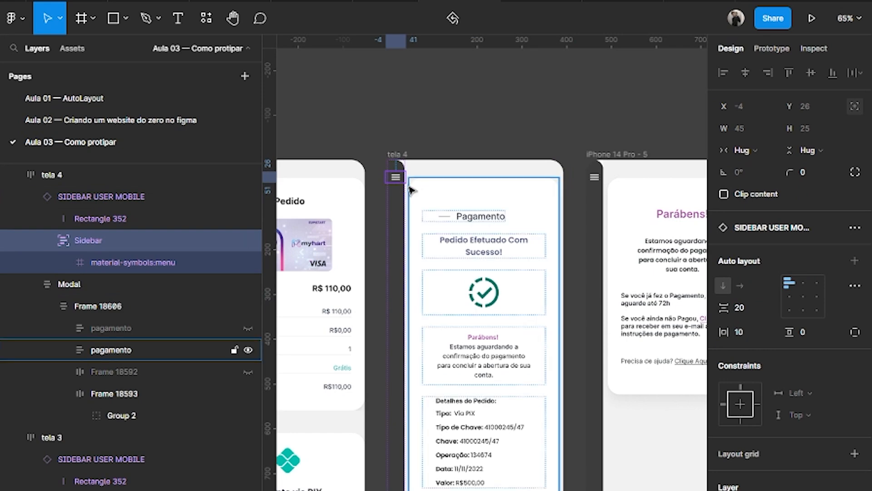
scroll(396, 169, up, 5)
drag(395, 141, 434, 178)
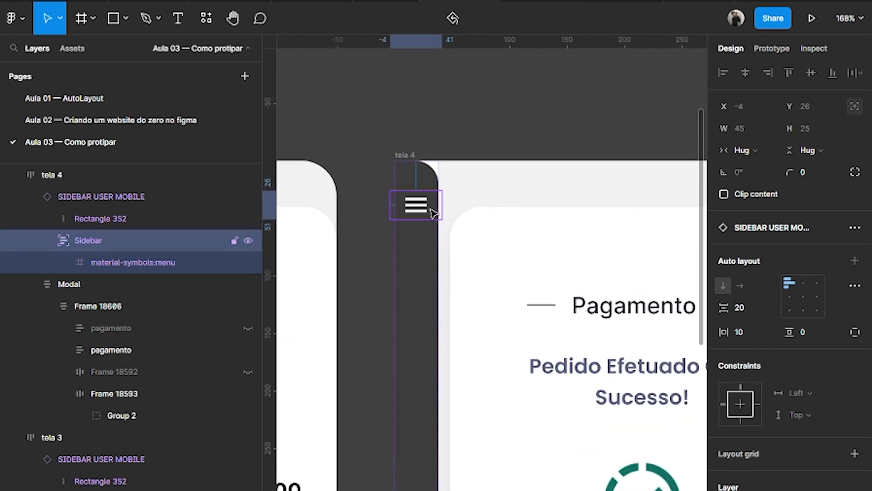
click(783, 50)
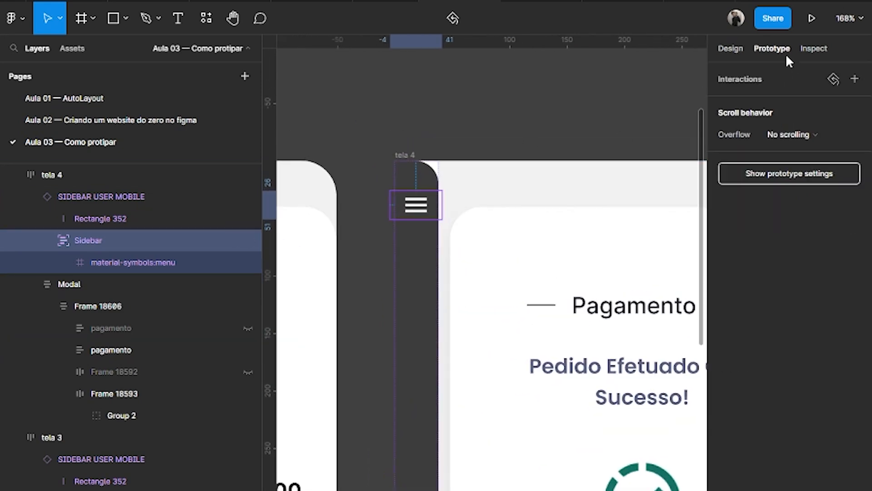
click(782, 81)
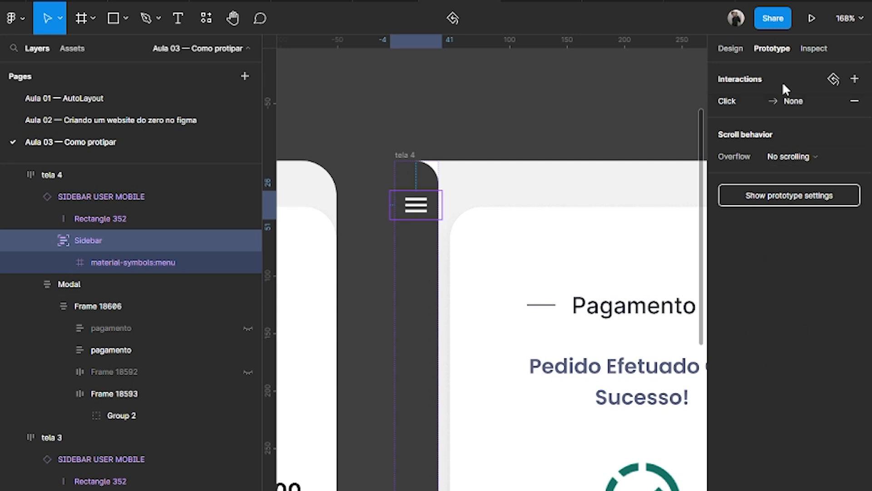
click(743, 98)
Step: Make the tela 4 Sidebar interaction change to the aberto variant with a Smart animate animation, and close its details
click(633, 154)
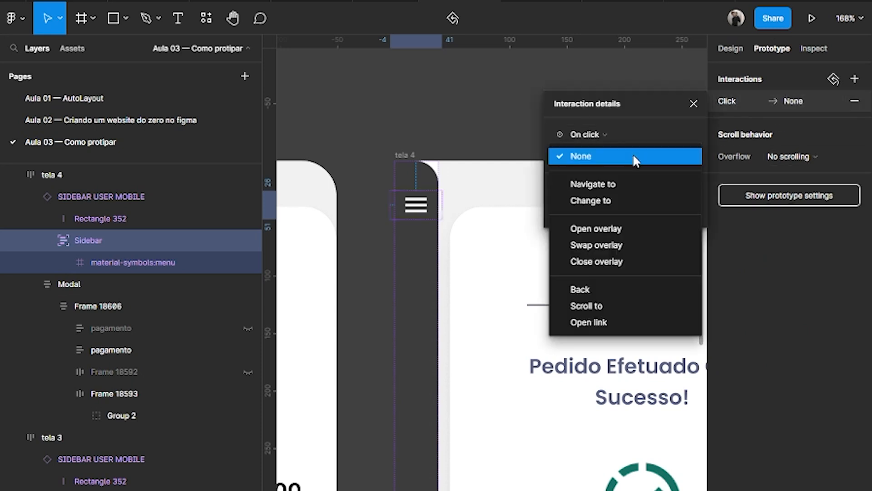
click(623, 200)
click(663, 199)
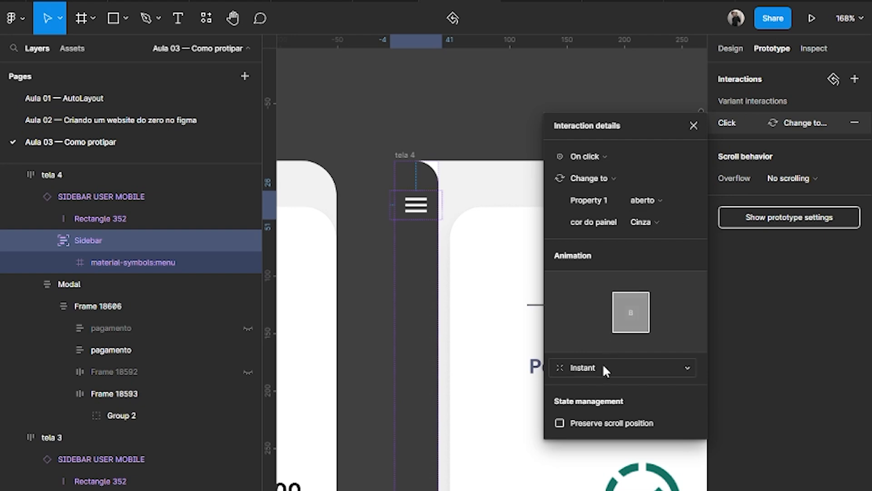
click(591, 367)
click(624, 396)
click(693, 126)
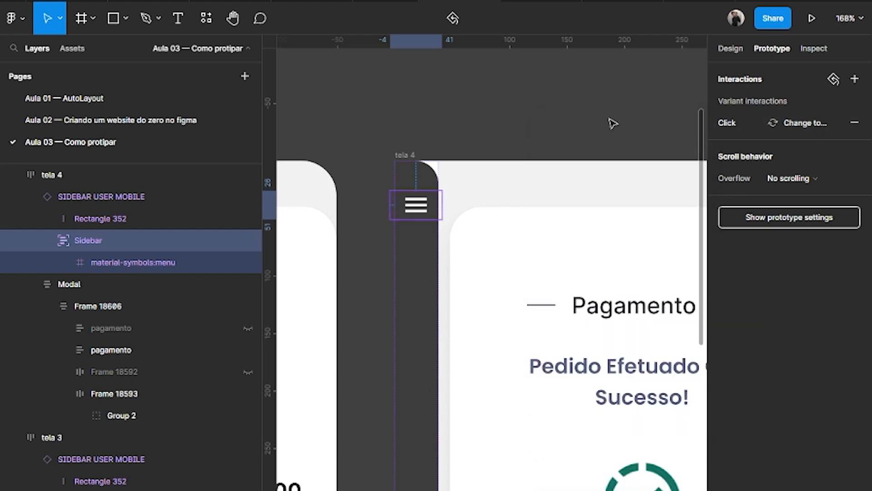
click(609, 120)
Step: Link tela 4's Concluir button to the iPhone 14 Pro - 5 frame with an on-click Navigate to interaction using Dissolve
scroll(576, 231, down, 4)
drag(578, 279, 521, 89)
drag(553, 329, 516, 292)
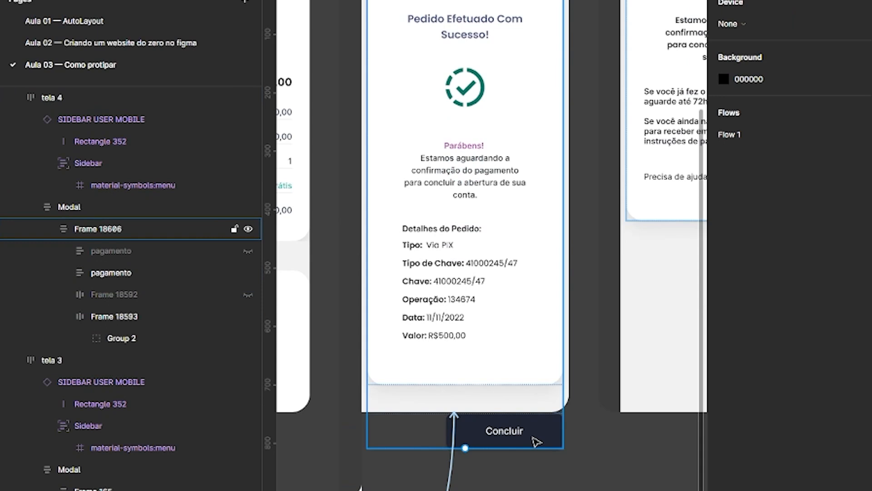
double_click(534, 440)
double_click(538, 441)
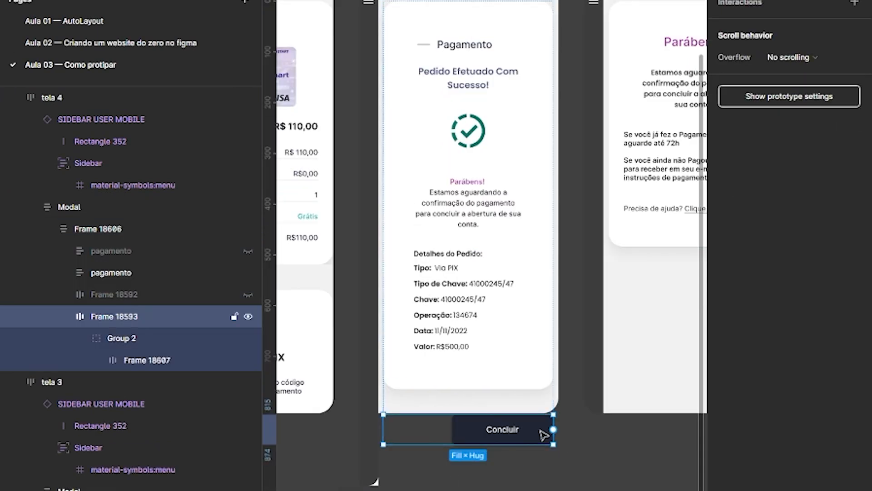
double_click(541, 431)
drag(553, 430, 623, 378)
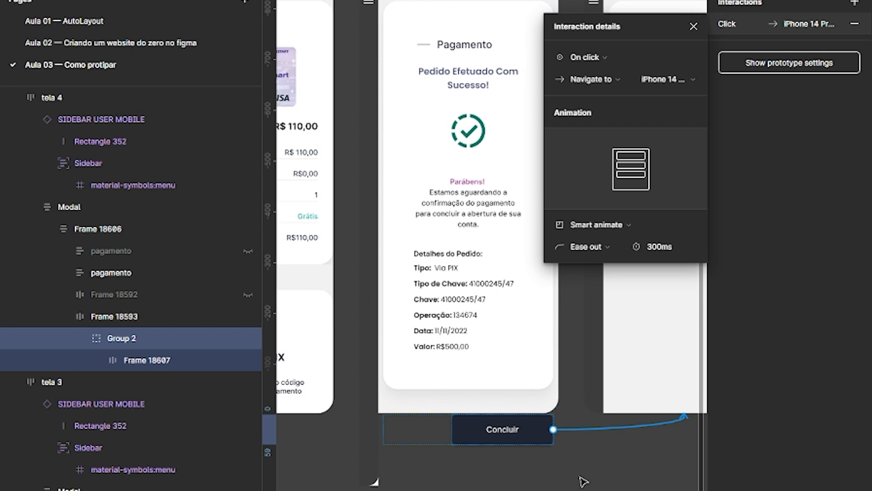
click(605, 225)
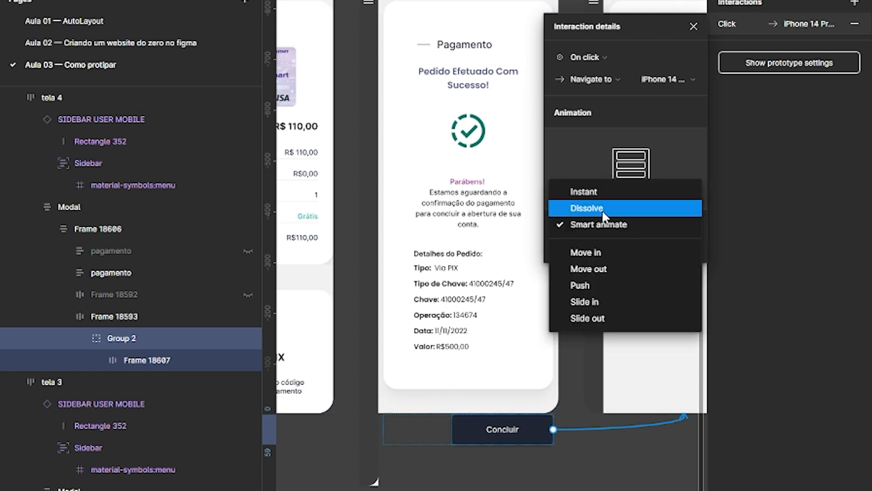
click(590, 208)
click(551, 472)
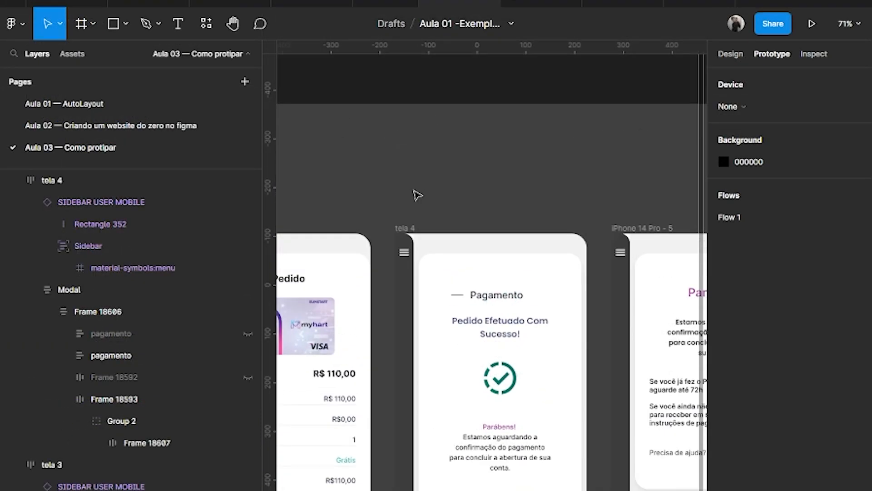
Step: Turn Clip content back on for the tela 4 frame
click(409, 227)
click(731, 55)
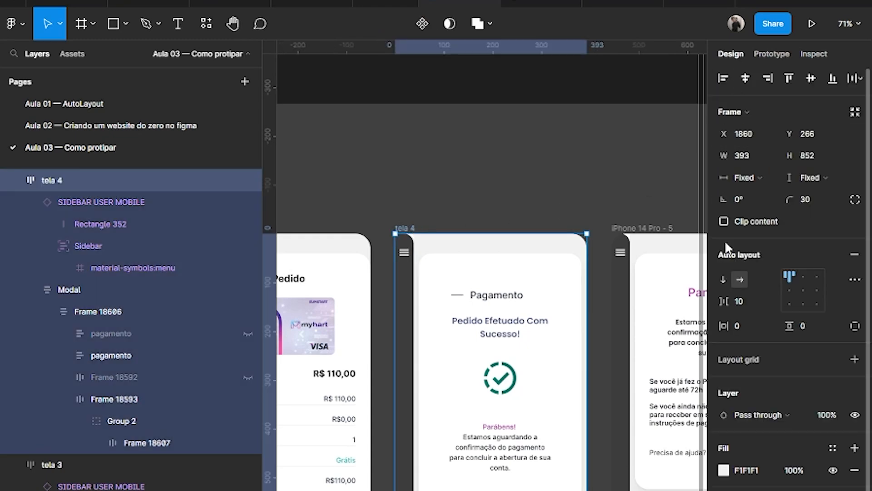
click(724, 221)
click(602, 207)
Step: Add an on-click interaction to the Sidebar menu icon in the iPhone 14 Pro - 5 frame
scroll(600, 182, down, 3)
drag(600, 181, 506, 183)
drag(518, 114, 463, 113)
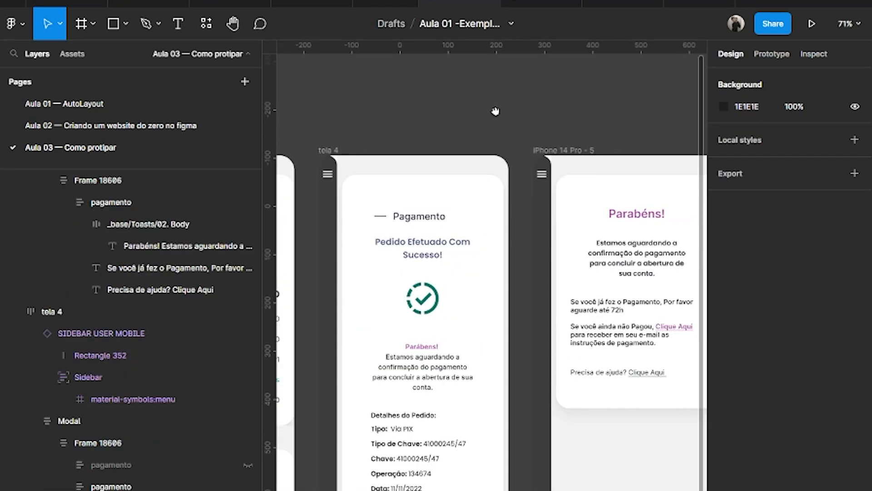
scroll(579, 119, down, 1)
drag(599, 112, 549, 109)
scroll(549, 109, up, 3)
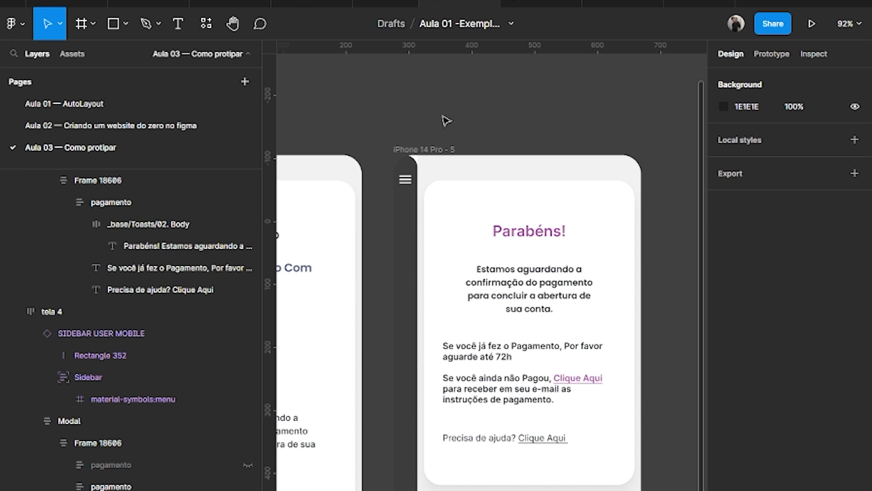
click(406, 181)
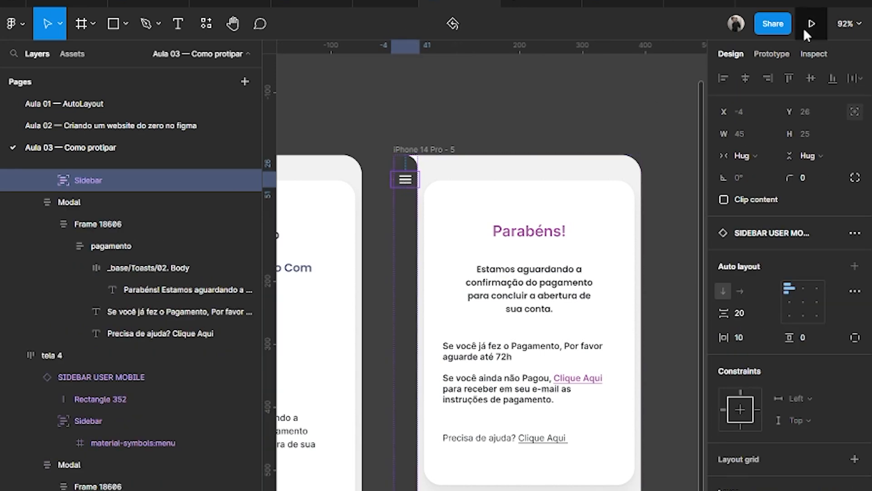
click(770, 55)
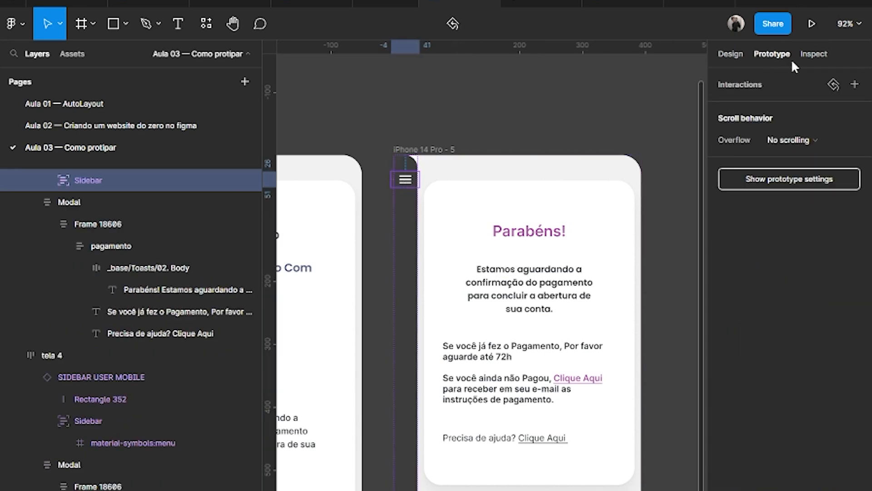
click(813, 82)
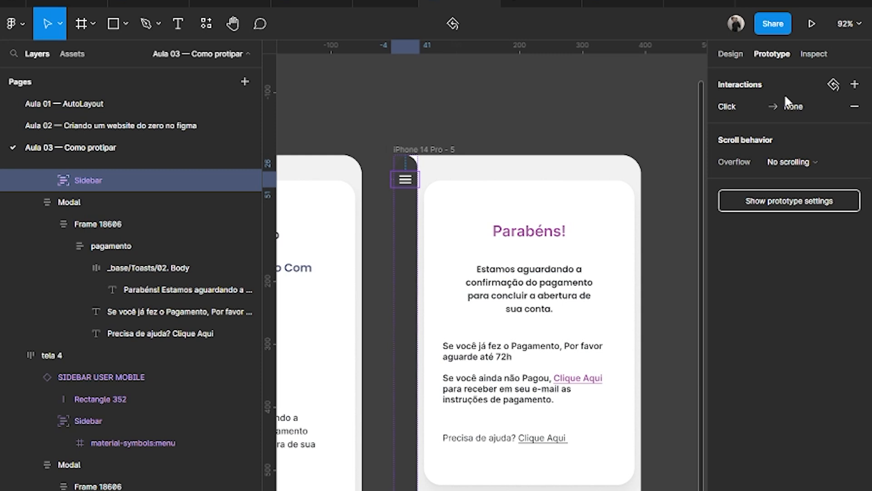
Step: Make the iPhone 14 Pro - 5 Sidebar interaction change to the aberto variant with Smart animate, and close its details
click(751, 107)
click(591, 162)
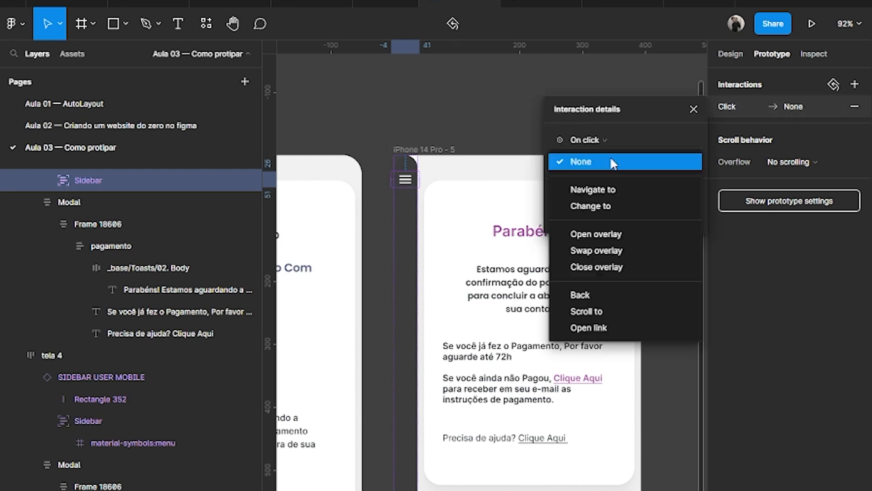
click(619, 202)
click(667, 205)
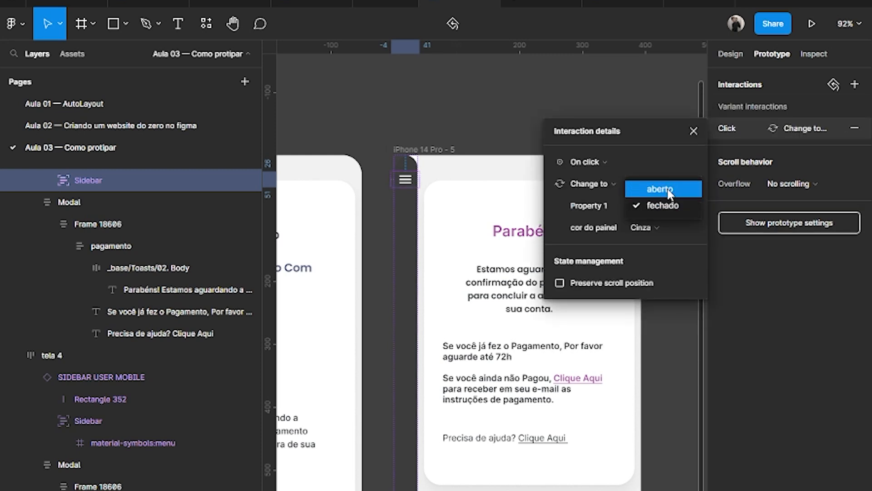
click(670, 191)
click(589, 373)
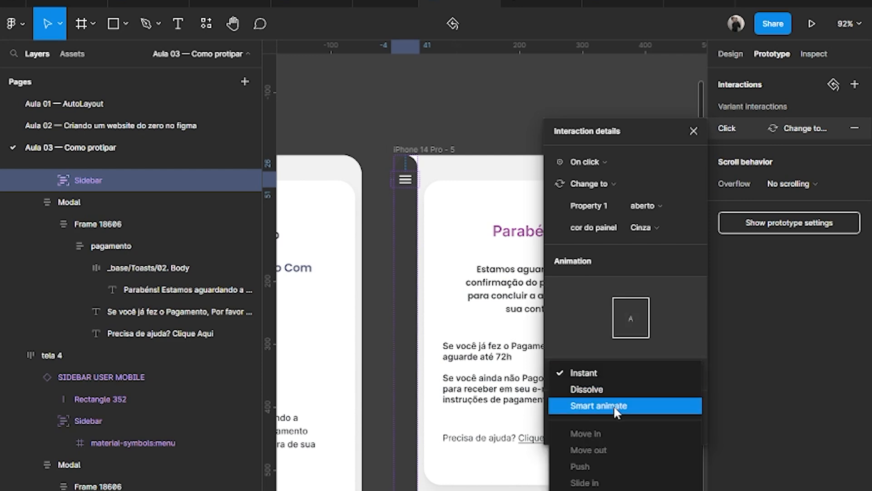
click(602, 405)
click(702, 128)
click(609, 123)
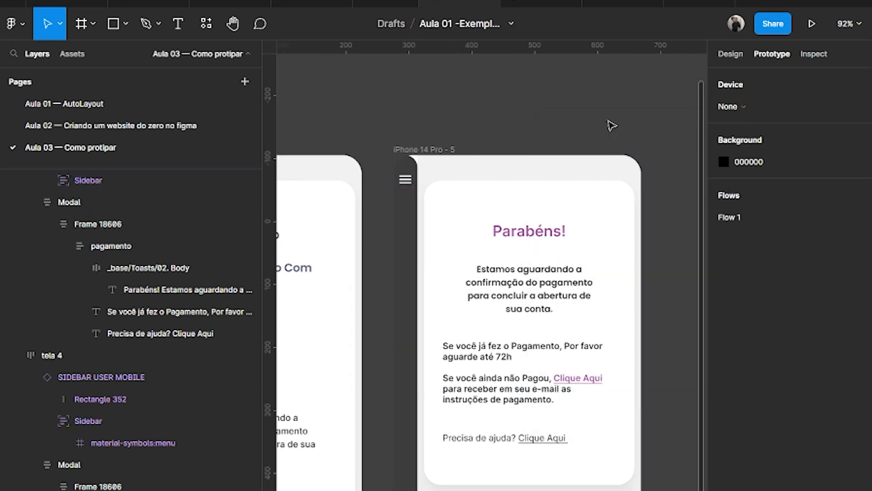
Step: Review the prototype connections across all screens of the Mobile - Primeiro Acesso section
scroll(609, 123, down, 4)
scroll(582, 253, left, 2)
scroll(582, 253, left, 1)
scroll(470, 300, down, 3)
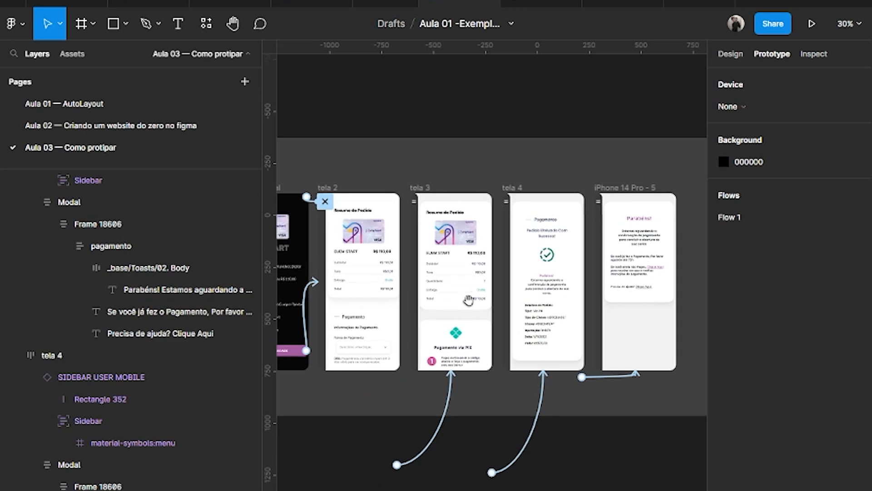
scroll(562, 302, left, 4)
scroll(625, 302, left, 2)
scroll(613, 296, right, 5)
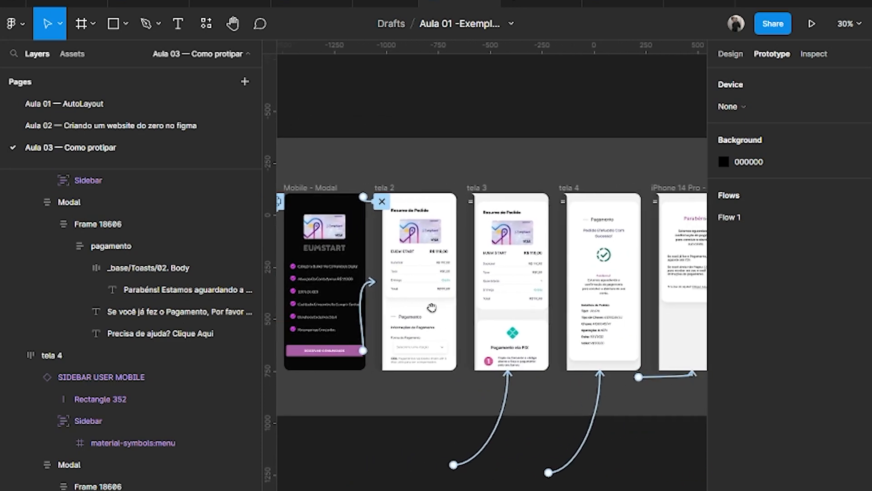
scroll(545, 289, left, 3)
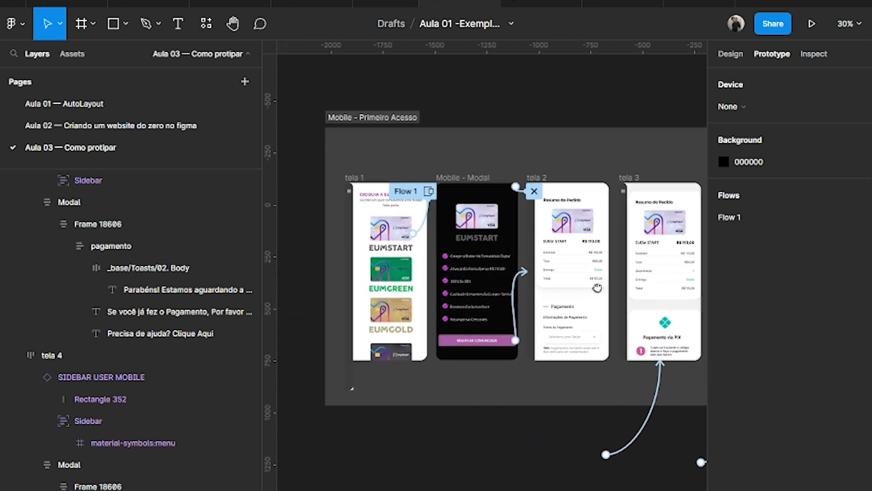
scroll(442, 288, right, 4)
scroll(442, 288, left, 3)
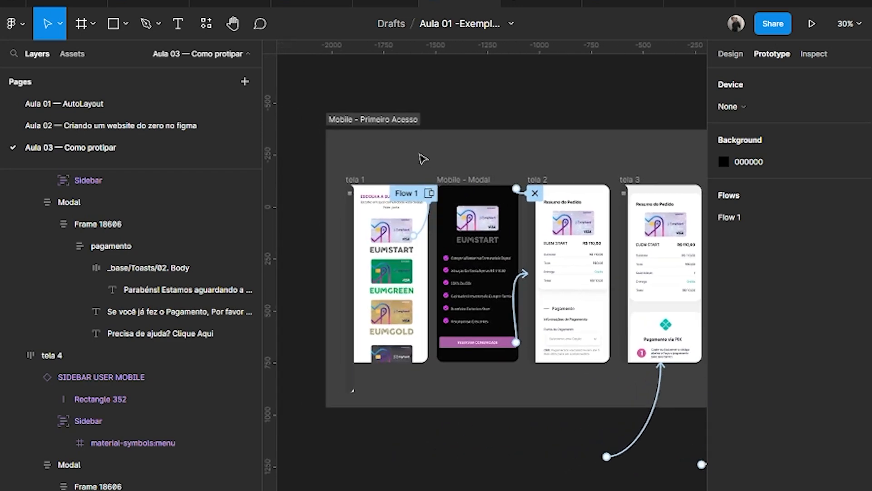
Step: Select the tela 1 frame and present the prototype from it
click(355, 180)
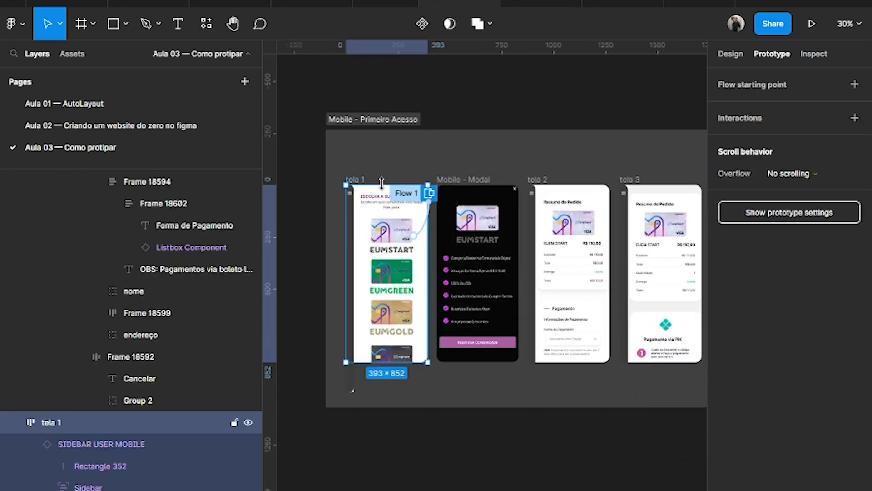
scroll(377, 177, up, 2)
scroll(363, 150, left, 1)
scroll(362, 143, left, 1)
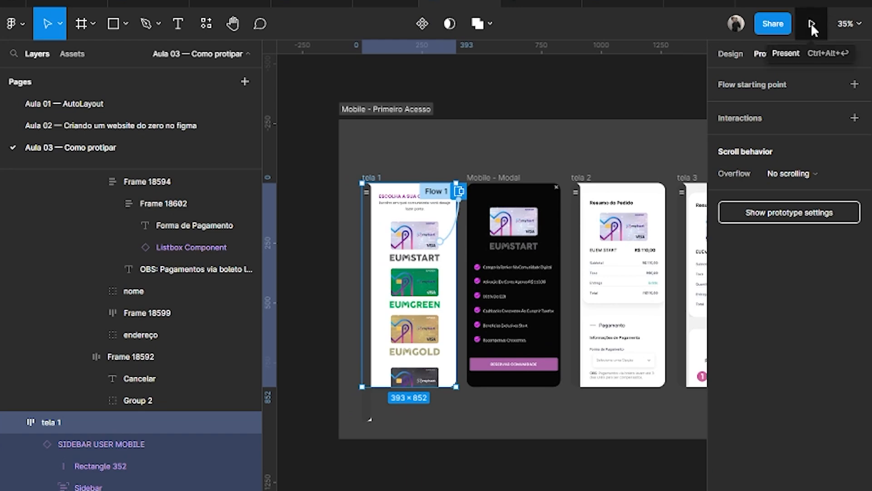
scroll(563, 154, down, 3)
mouse_move(610, 118)
mouse_down()
mouse_move(428, 114)
mouse_move(609, 108)
mouse_up()
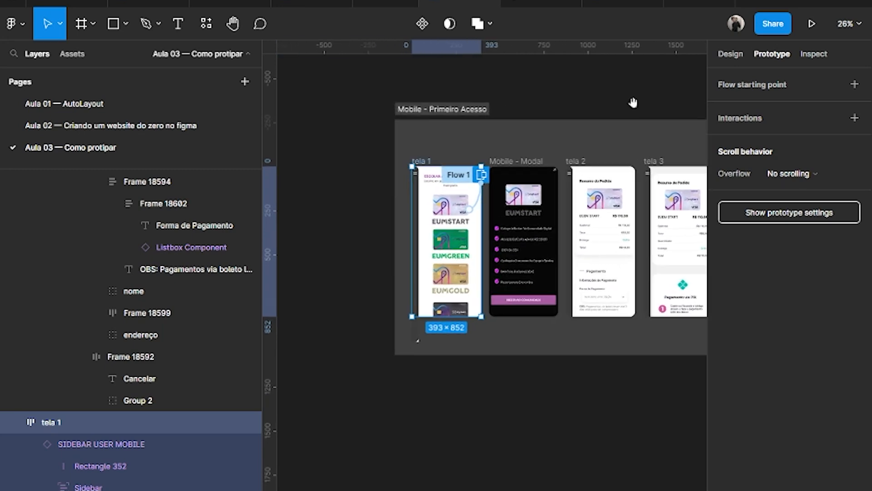
click(811, 19)
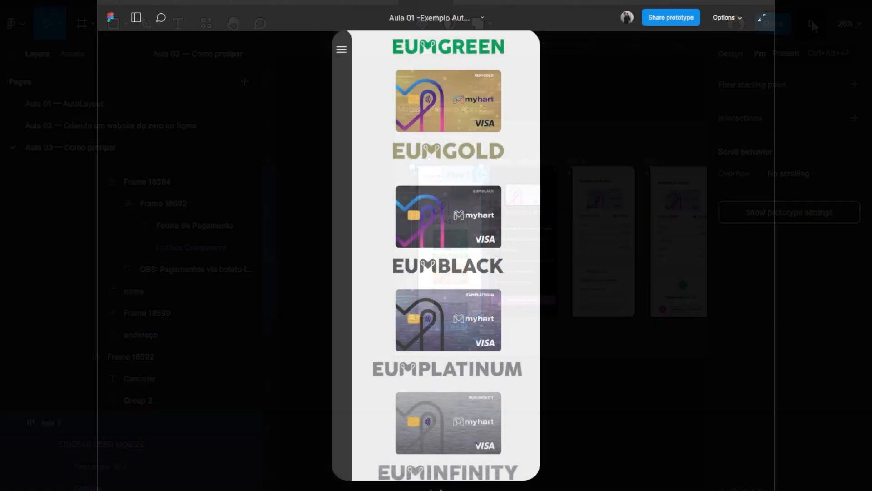
Step: Return to the start of the community selection screen in the preview and test opening and closing its sidebar
click(638, 125)
click(395, 152)
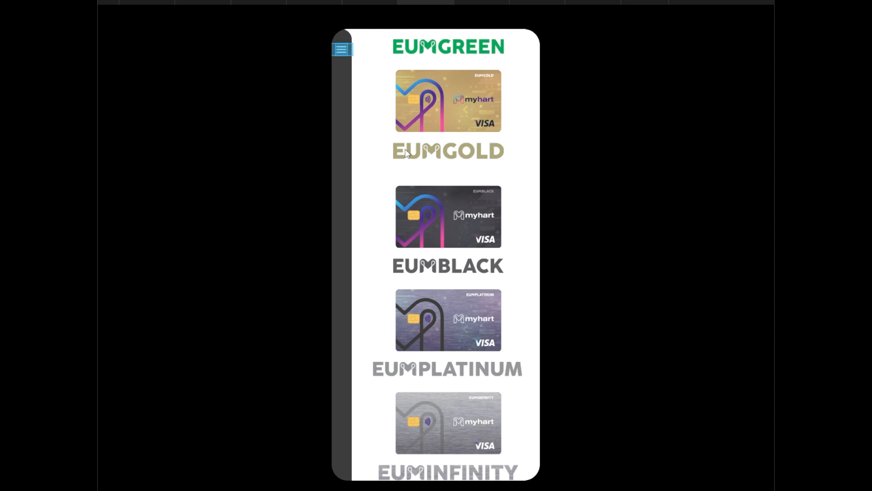
scroll(455, 148, up, 5)
click(370, 112)
click(341, 54)
click(441, 40)
Step: Test the EUMSTART card modal by opening and closing it, then reopen it and reserve the community
click(522, 105)
click(445, 152)
click(460, 67)
click(529, 39)
click(487, 168)
click(437, 437)
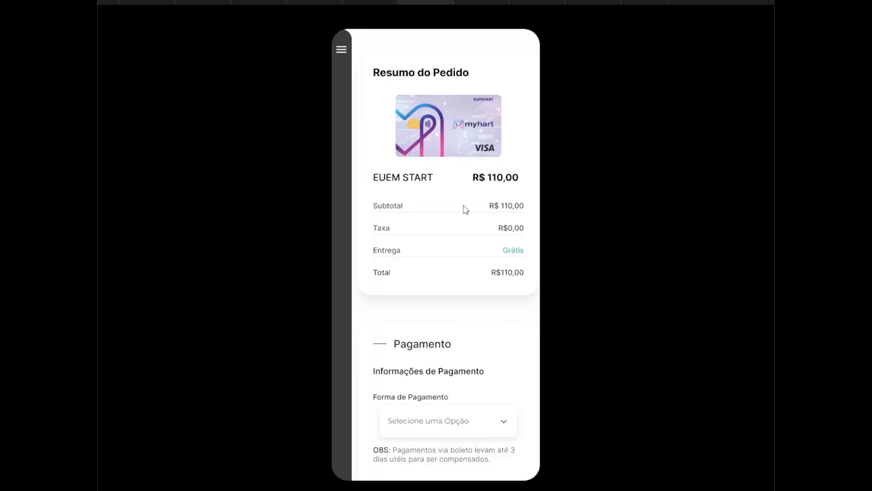
Step: Test the sidebar on the order summary screen and choose PIX in the Forma de Pagamento list
click(341, 50)
click(444, 38)
scroll(454, 268, down, 3)
click(452, 316)
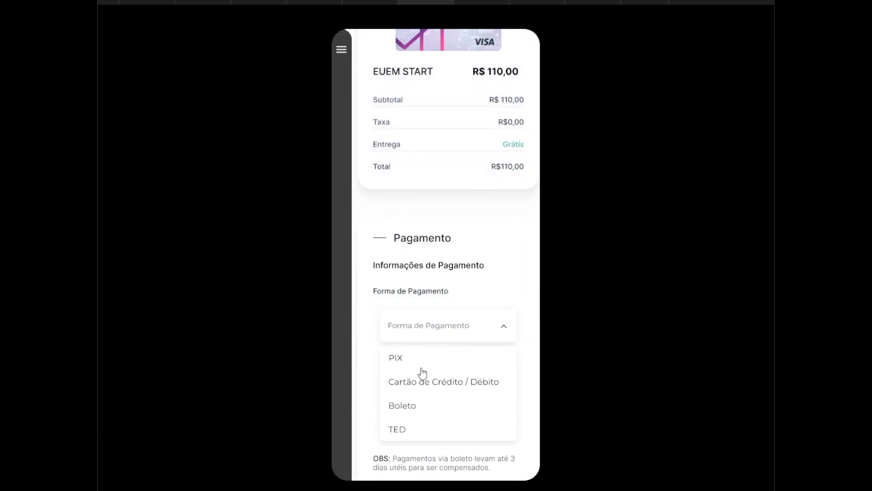
click(395, 355)
click(433, 335)
Step: Test Cancelar on the order summary screen, reserve the EUMSTART community again and proceed to the payment screen
scroll(464, 300, down, 4)
click(404, 415)
click(381, 451)
click(487, 121)
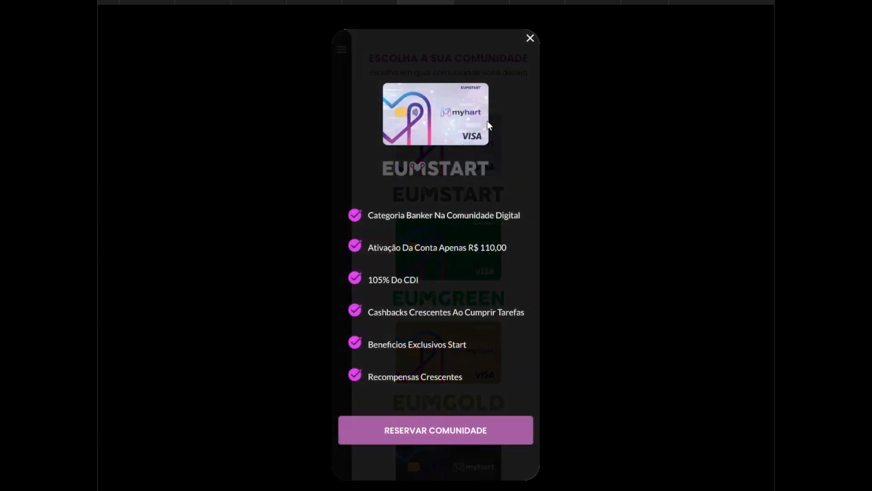
click(440, 447)
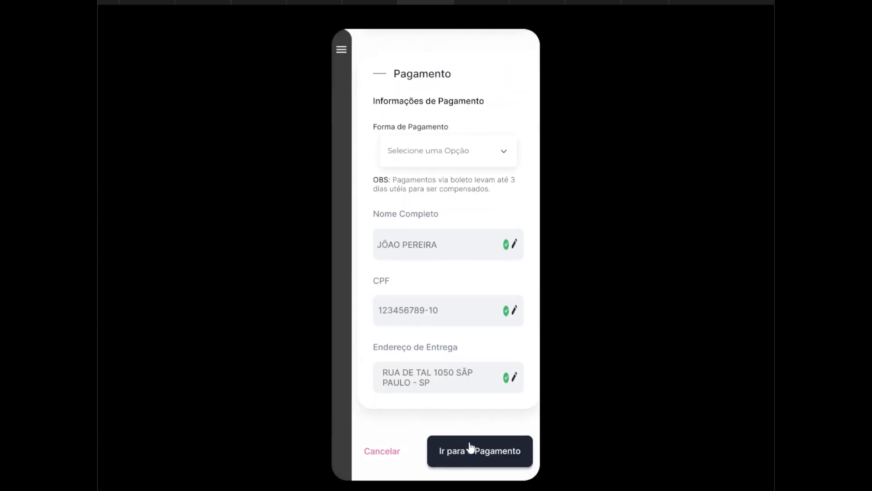
click(472, 448)
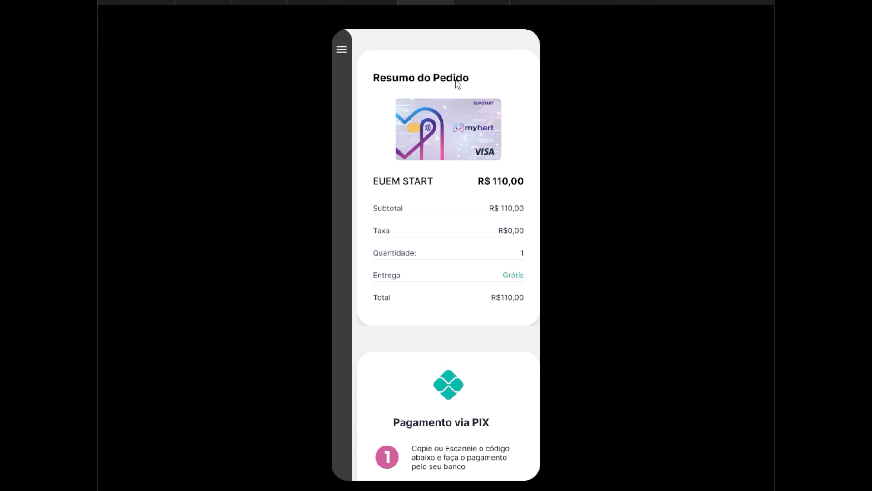
Step: Test opening and closing the PIX payment screen's sidebar and check its content down to the Finalizar button
click(339, 53)
click(442, 35)
scroll(452, 247, down, 5)
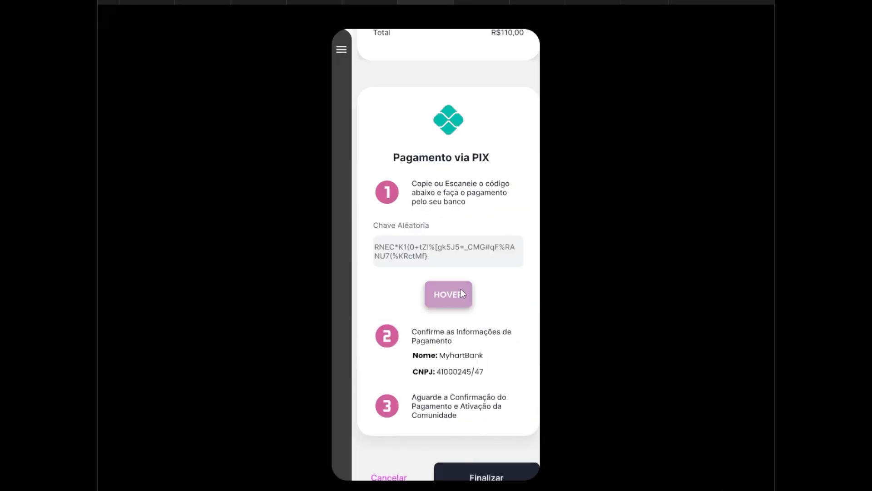
scroll(510, 311, down, 1)
click(455, 437)
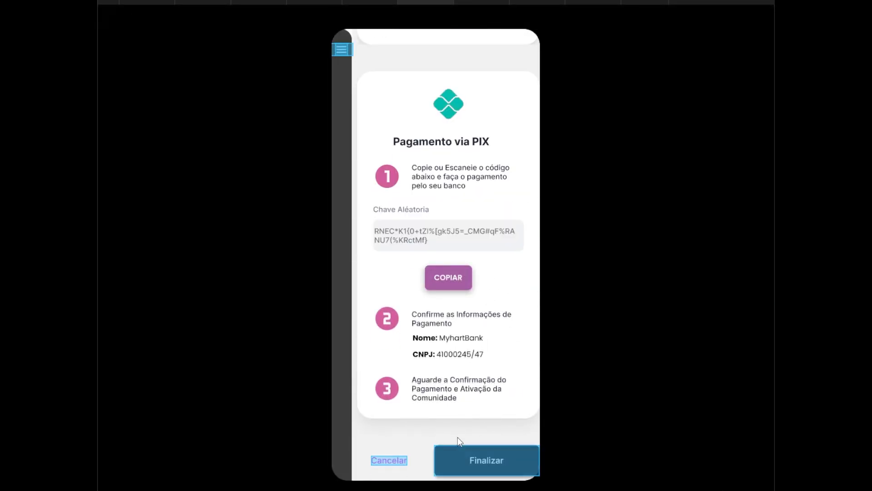
Step: Test Cancelar on the PIX payment screen, proceed to payment again and finalize the order
click(417, 458)
scroll(443, 360, down, 6)
click(465, 449)
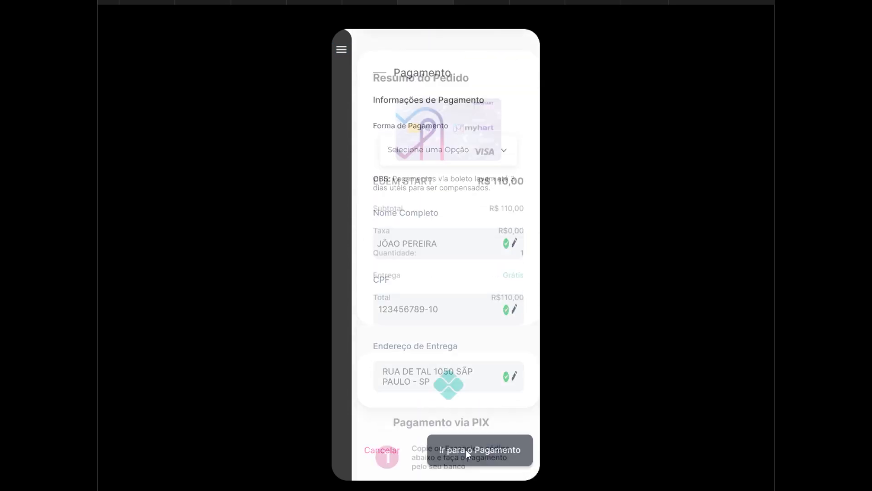
scroll(455, 335, down, 5)
scroll(455, 340, down, 2)
click(483, 461)
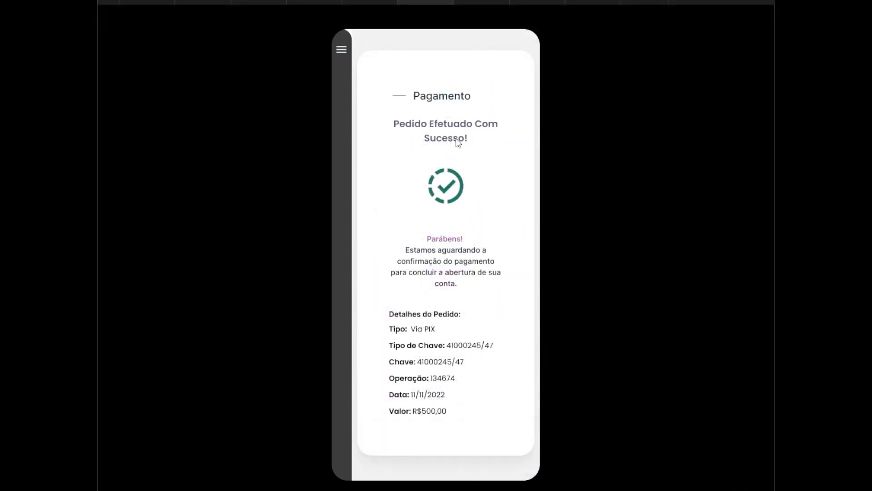
Step: Test the sidebar on the order confirmation screen, conclude the order and open the sidebar on the Parabéns screen
click(341, 50)
click(439, 34)
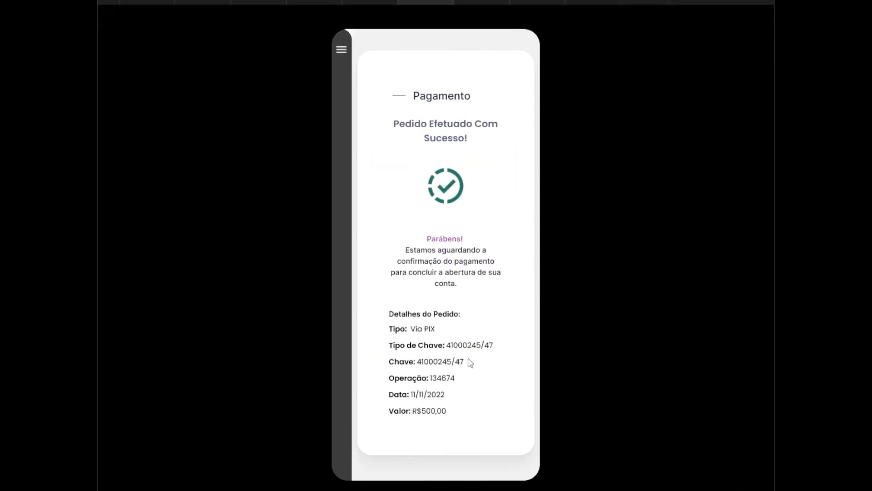
scroll(474, 432, down, 1)
click(479, 474)
click(342, 50)
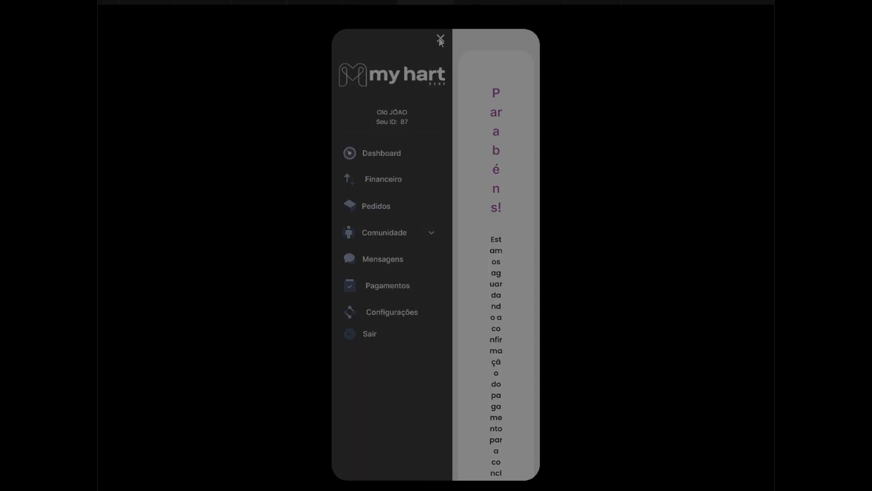